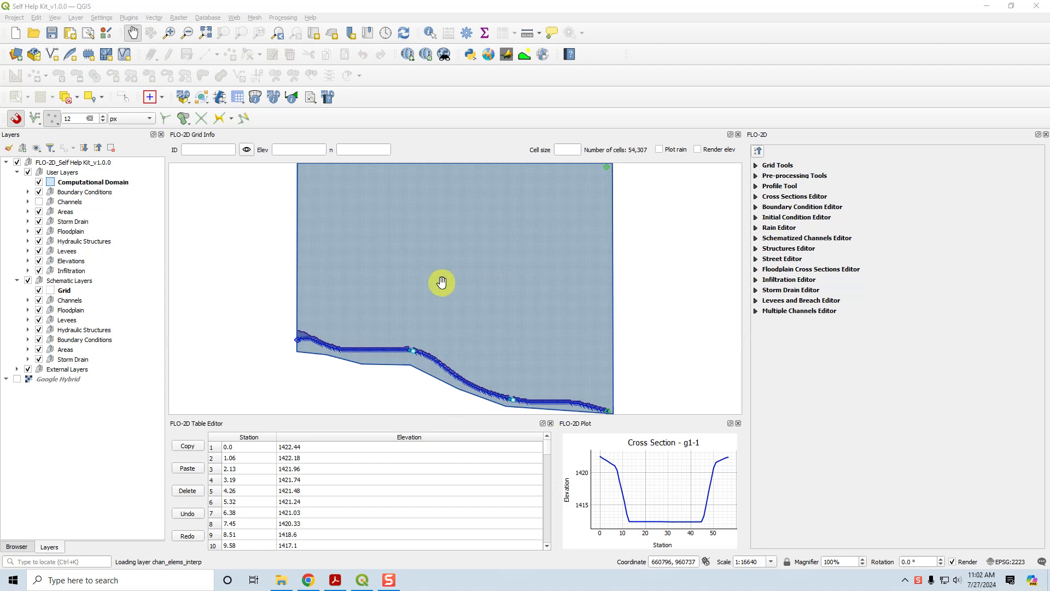
# Add the seven L3 shapefiles, L3Conduits.shp through L3Weirs.shp, from the QGIS Lesson 3 Advanced Storm Drain Shapefiles folder to the map.
pyautogui.click(281, 580)
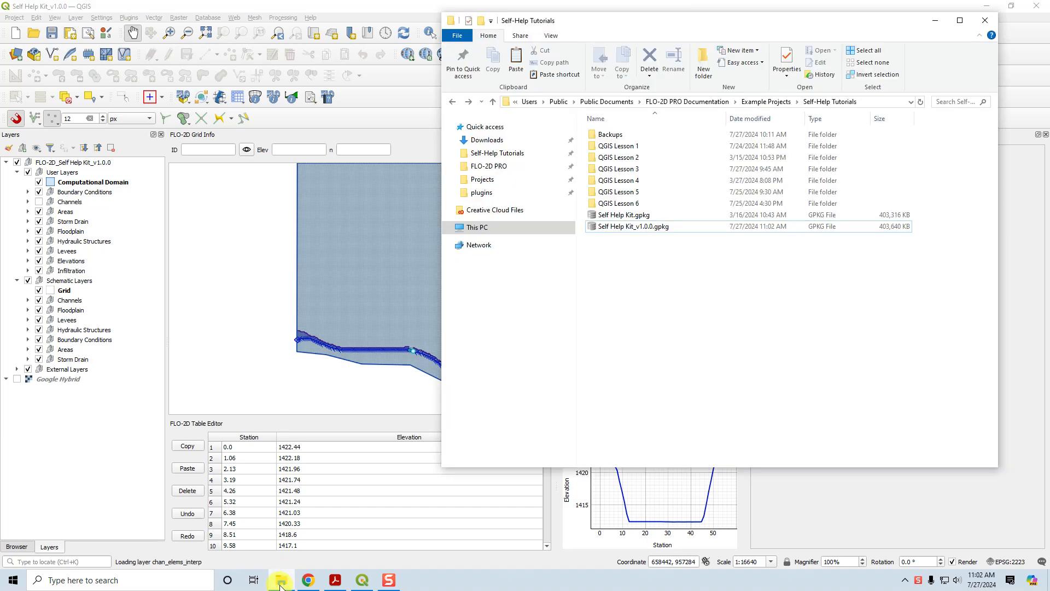
pyautogui.doubleClick(629, 169)
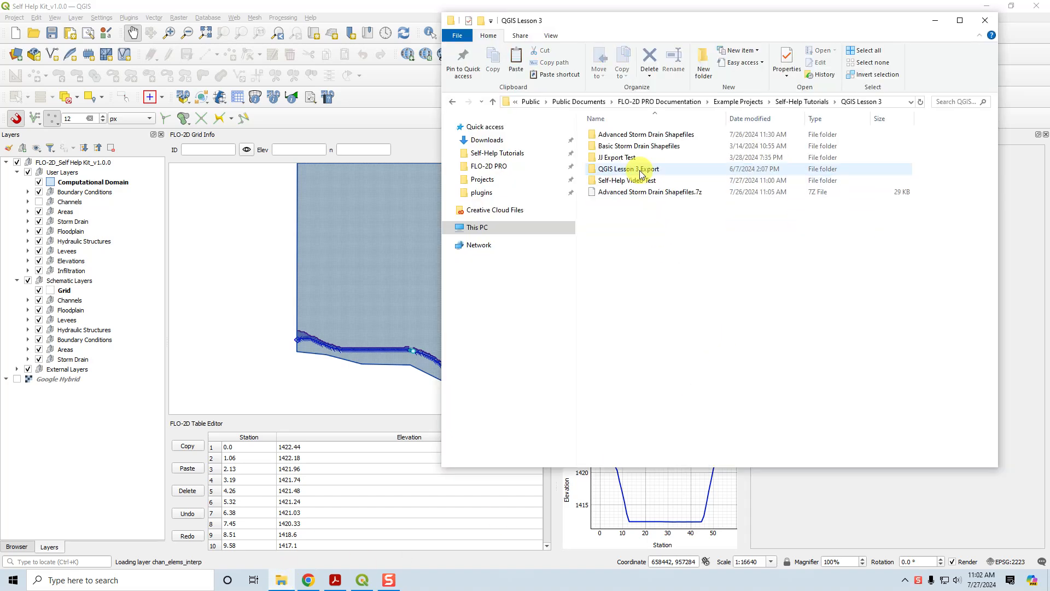
pyautogui.doubleClick(639, 136)
pyautogui.click(630, 331)
pyautogui.scroll(-3, 630, 331)
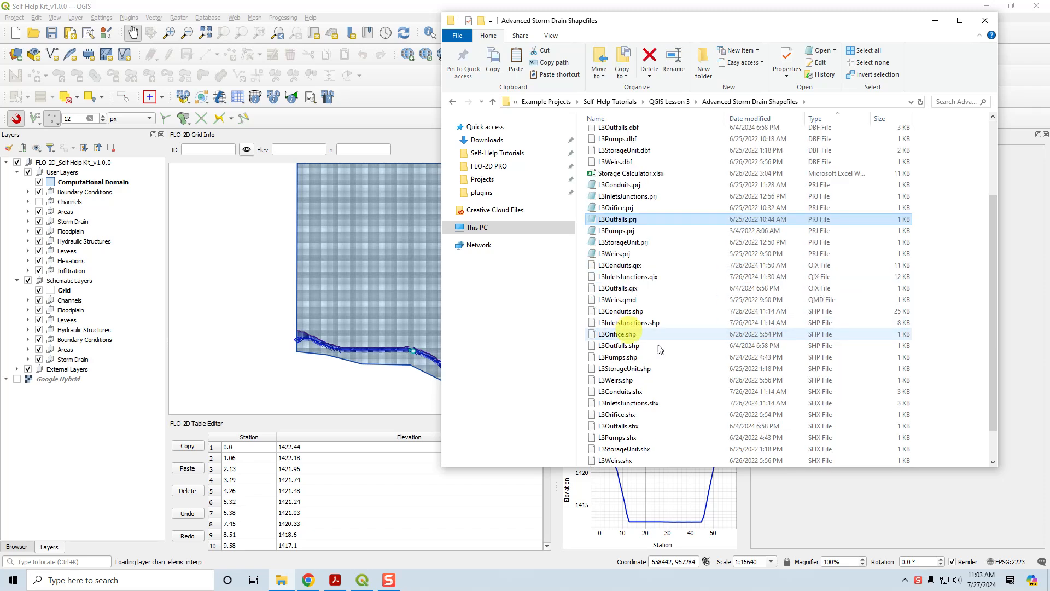
pyautogui.click(643, 312)
pyautogui.keyDown('shift'); pyautogui.click(630, 381); pyautogui.keyUp('shift')
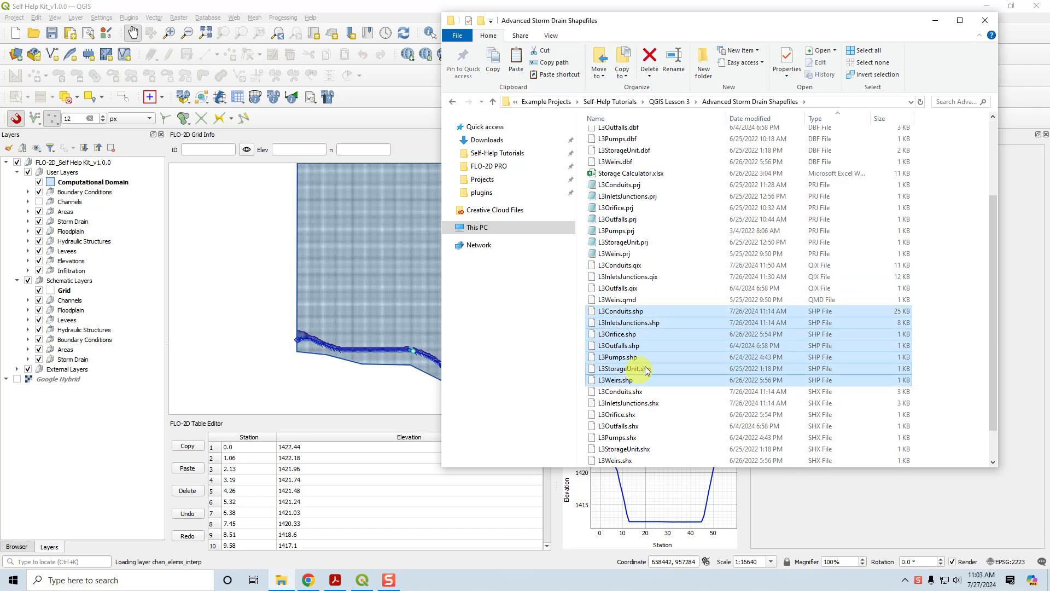
pyautogui.moveTo(627, 370); pyautogui.dragTo(383, 336)
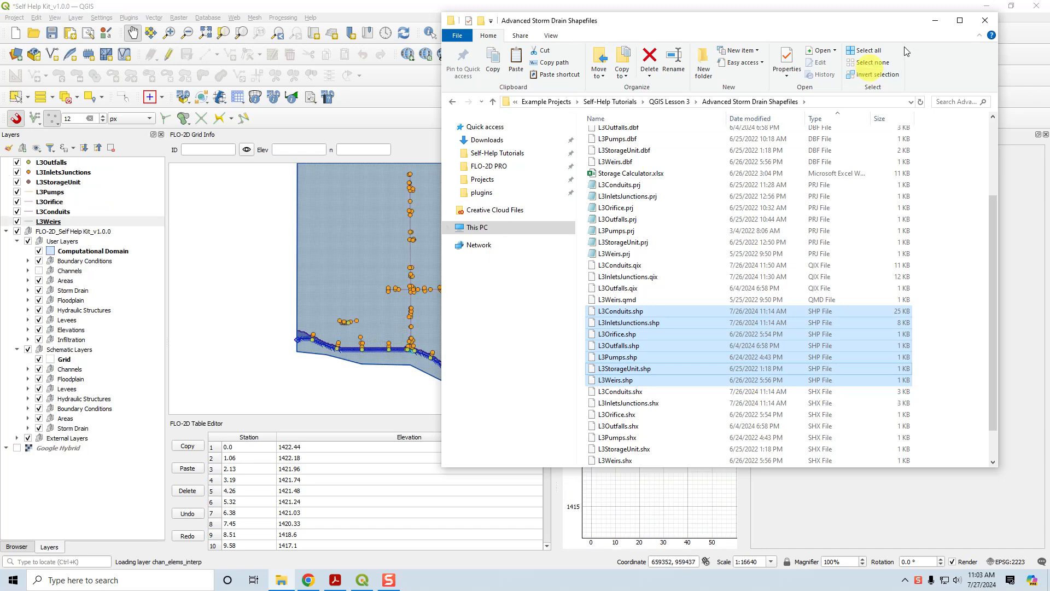
pyautogui.click(935, 20)
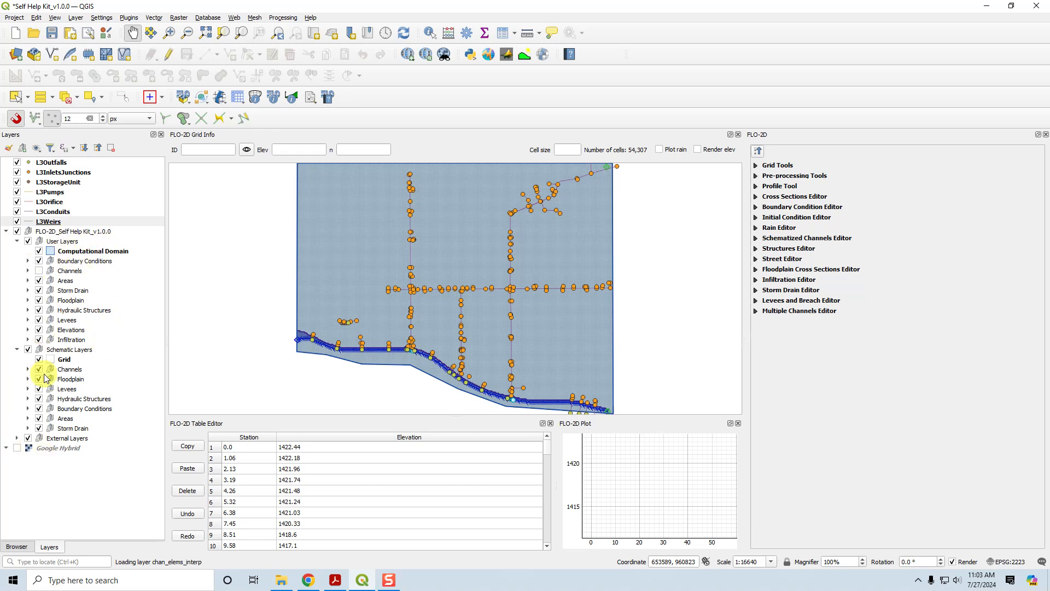
# Move the seven L3 layers, L3Outfalls through L3Weirs, into the Storm Drain group under User Layers and expand it.
pyautogui.click(51, 163)
pyautogui.keyDown('shift'); pyautogui.click(55, 222); pyautogui.keyUp('shift')
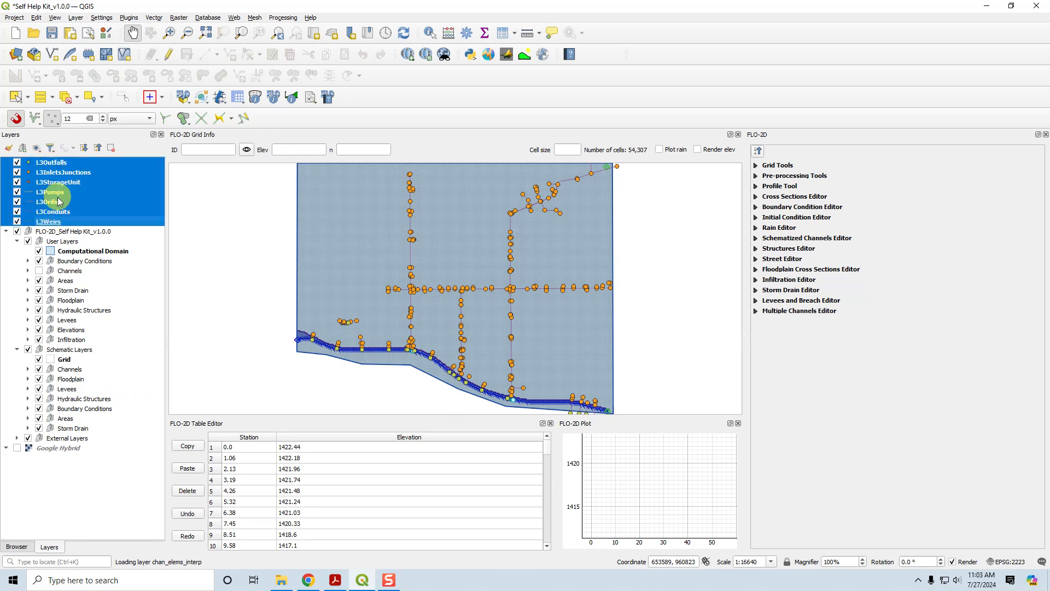
pyautogui.moveTo(58, 222); pyautogui.dragTo(134, 292)
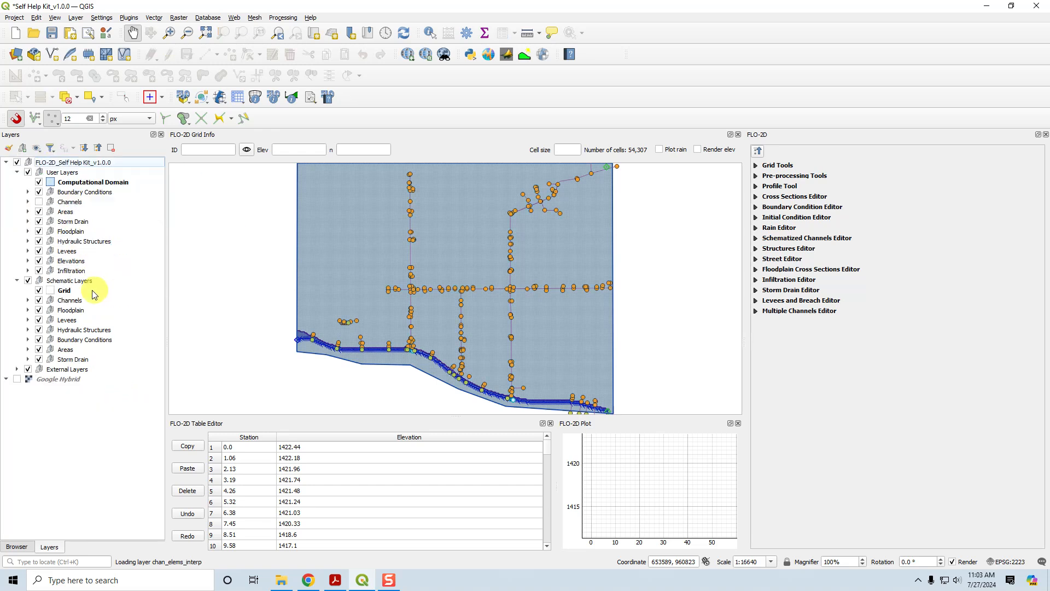
pyautogui.click(28, 221)
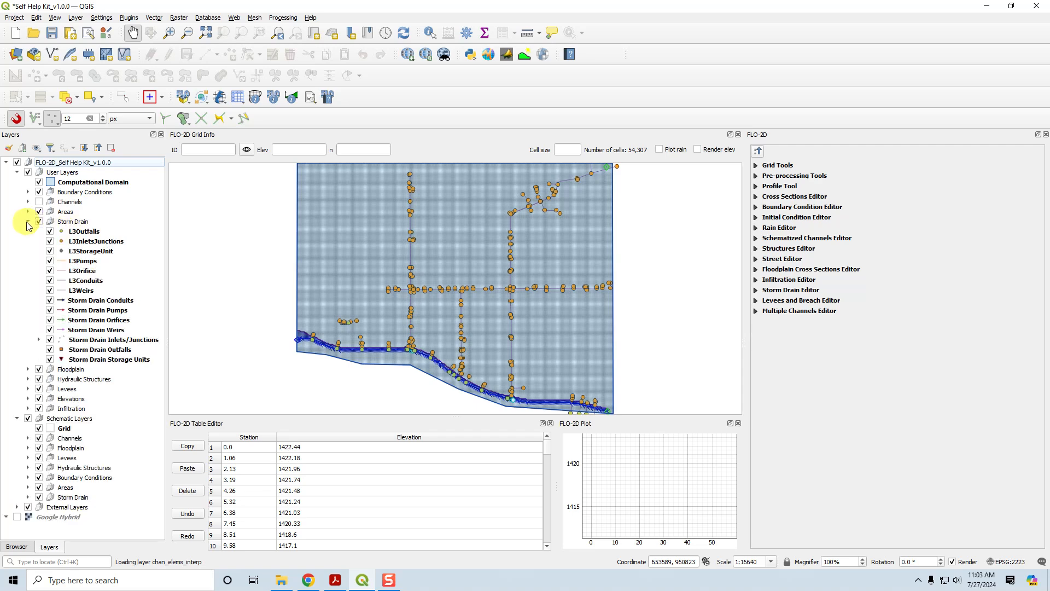
# Save the project, opting to store external data in the GeoPackage with user layers L3Conduits through L3Weirs selected.
pyautogui.click(52, 35)
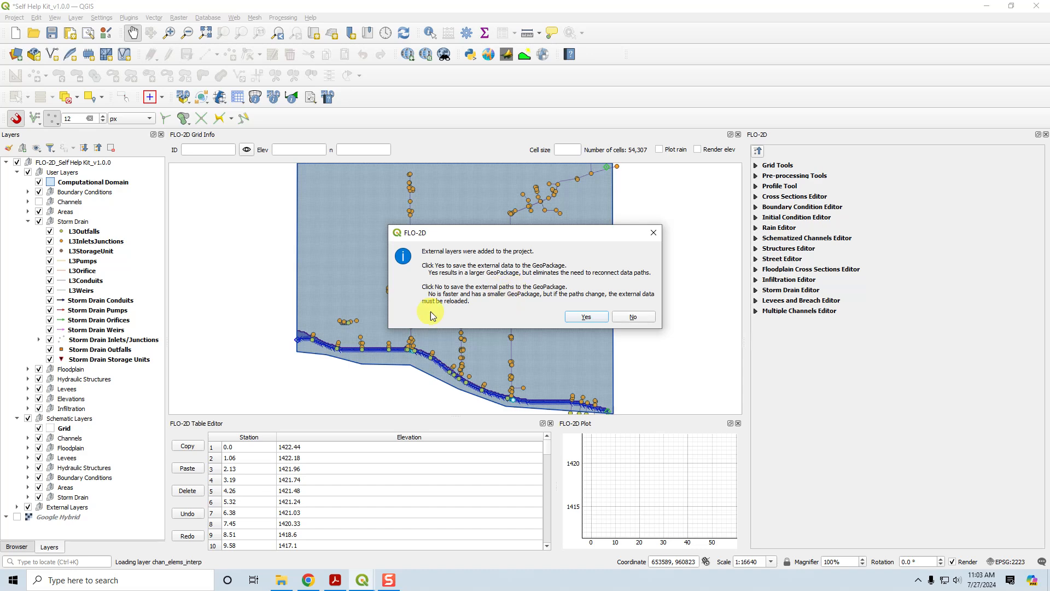
pyautogui.click(587, 317)
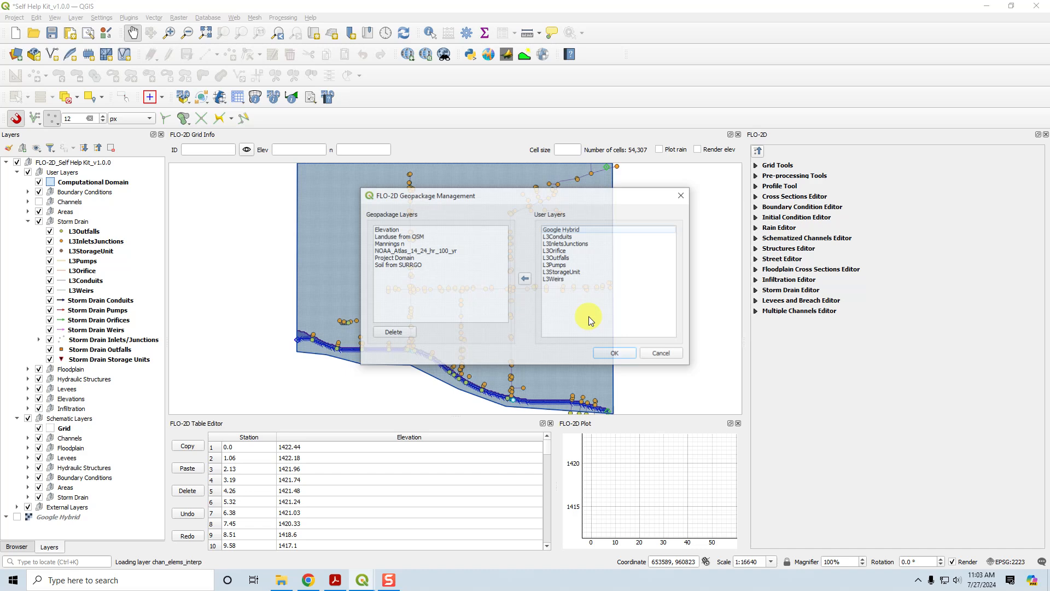
pyautogui.click(558, 236)
pyautogui.click(559, 279)
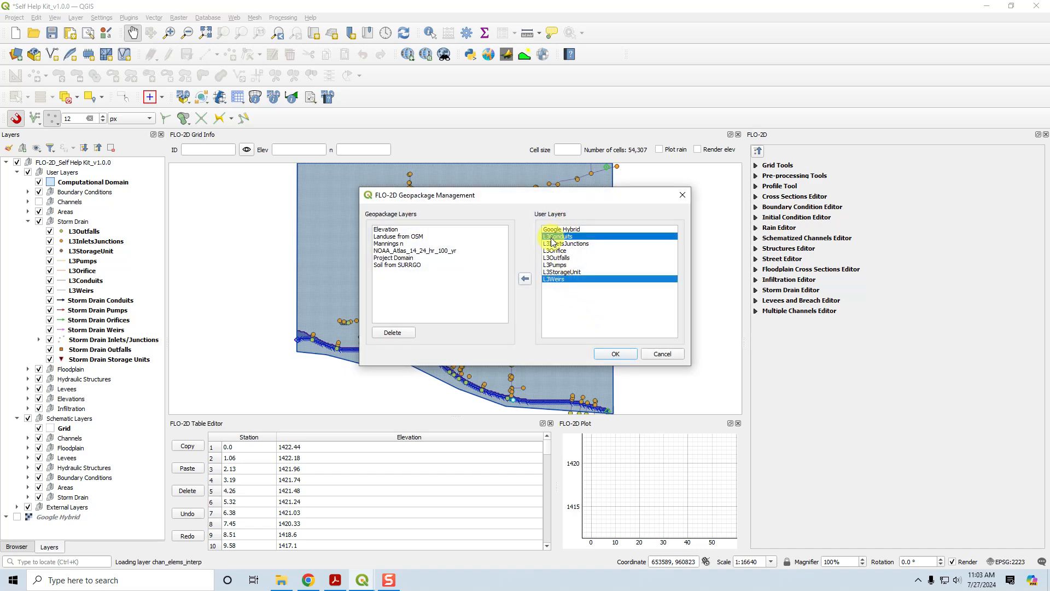
pyautogui.click(552, 237)
pyautogui.click(558, 236)
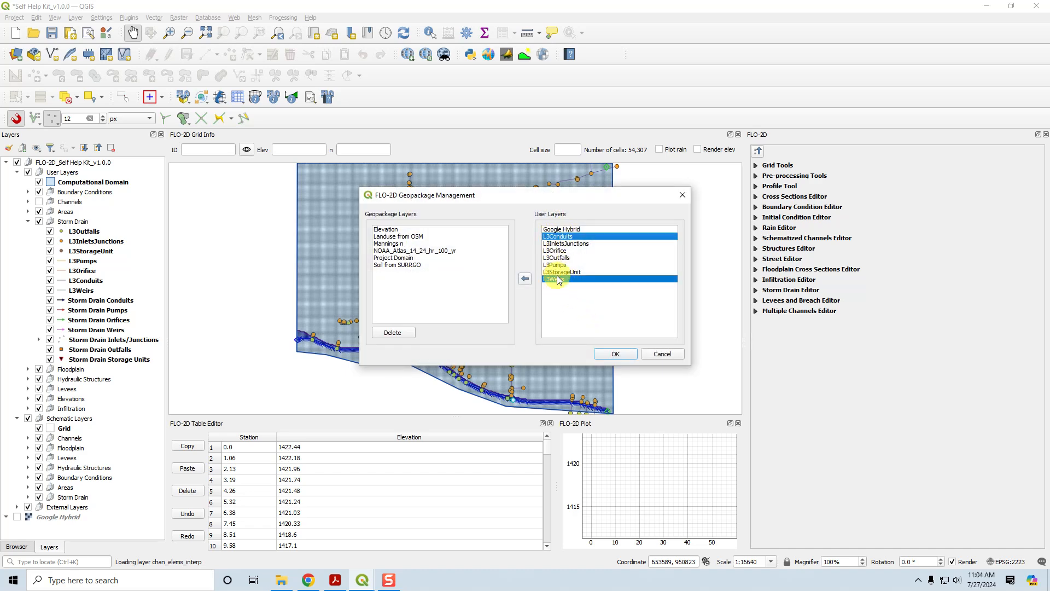
pyautogui.click(555, 278)
pyautogui.click(559, 240)
pyautogui.click(560, 279)
pyautogui.click(560, 238)
pyautogui.moveTo(555, 279); pyautogui.dragTo(557, 238)
pyautogui.click(555, 278)
pyautogui.moveTo(554, 300); pyautogui.dragTo(555, 242)
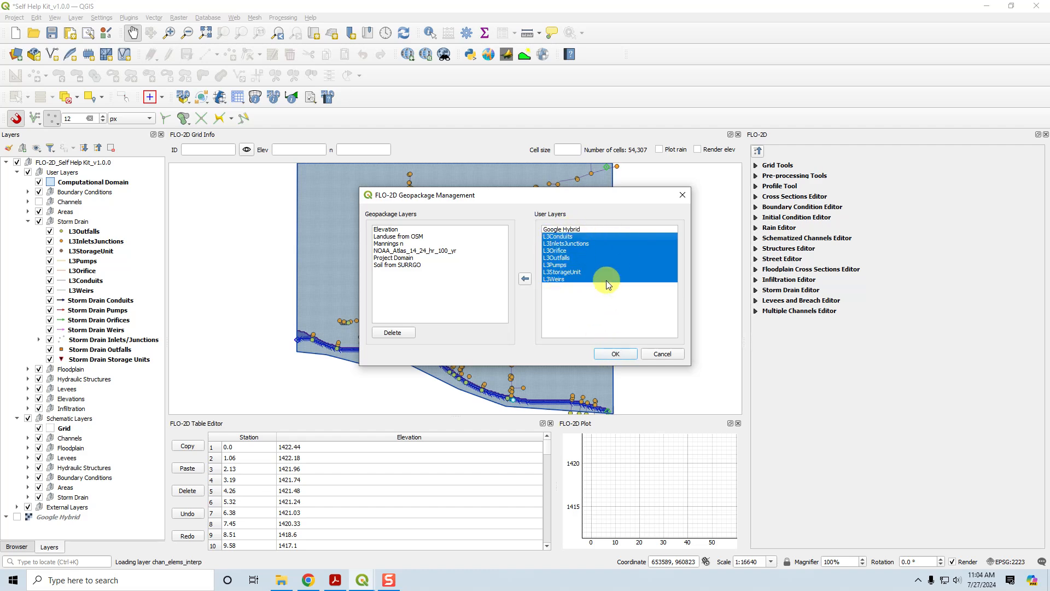
pyautogui.click(621, 353)
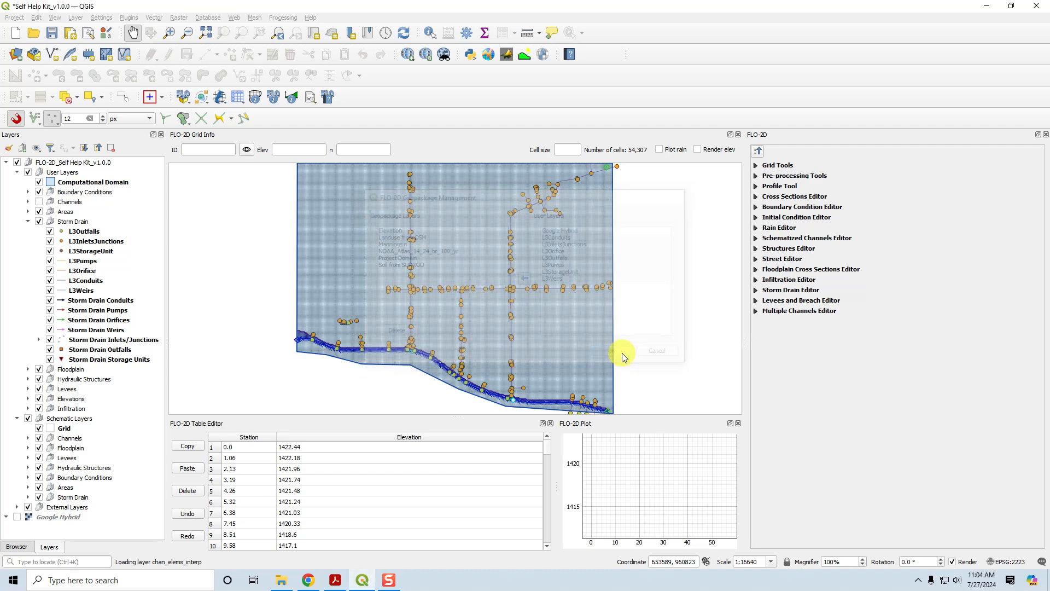
# Review the GeoPackage and user layer lists in FLO-2D Geopackage Management.
pyautogui.click(83, 232)
pyautogui.keyDown('shift'); pyautogui.click(87, 290); pyautogui.keyUp('shift')
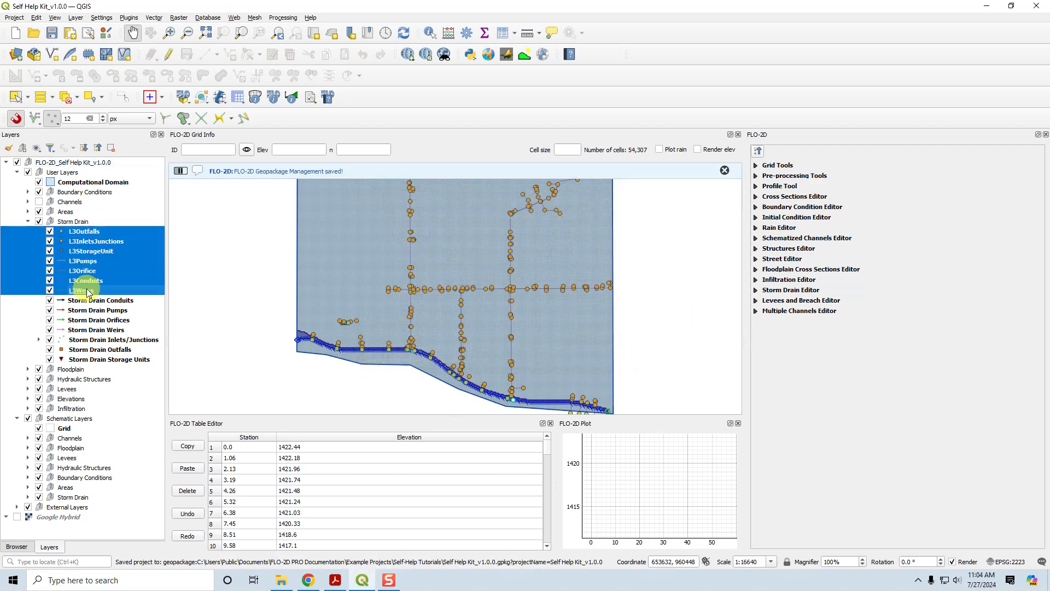
pyautogui.rightClick(100, 258)
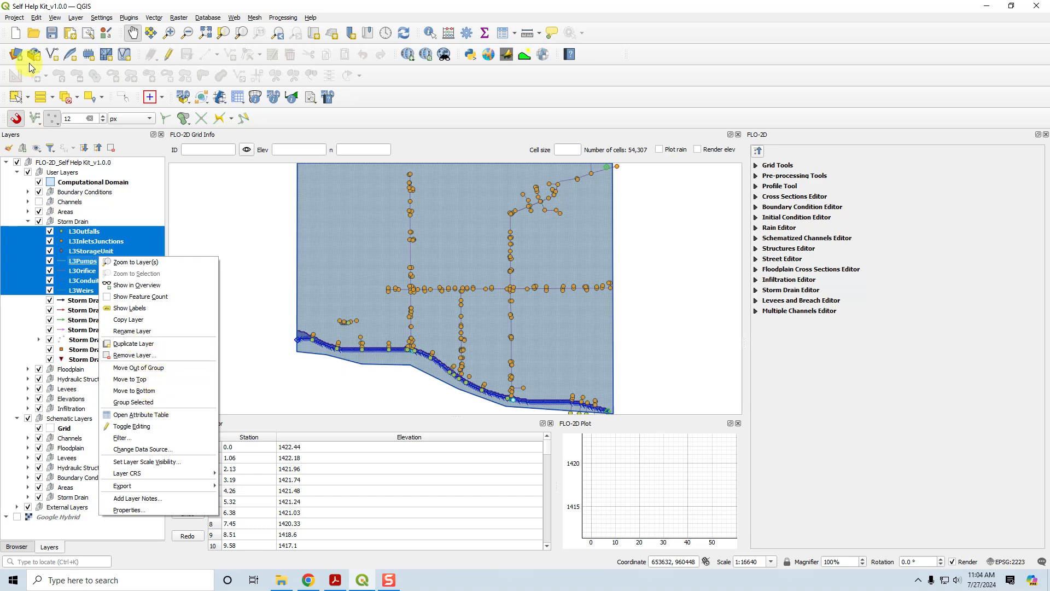
pyautogui.click(333, 119)
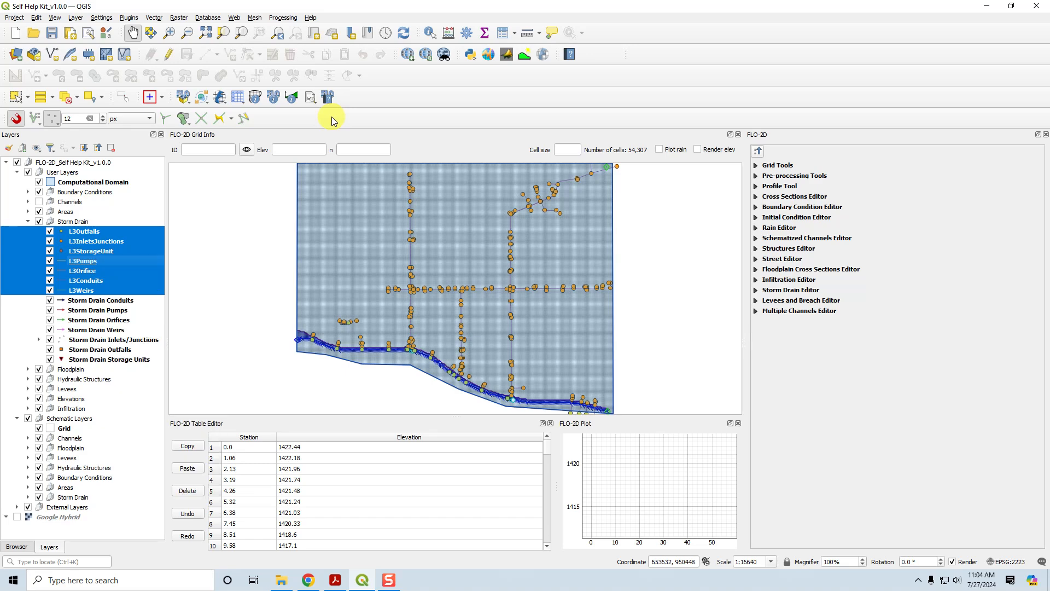
pyautogui.click(184, 99)
pyautogui.click(208, 135)
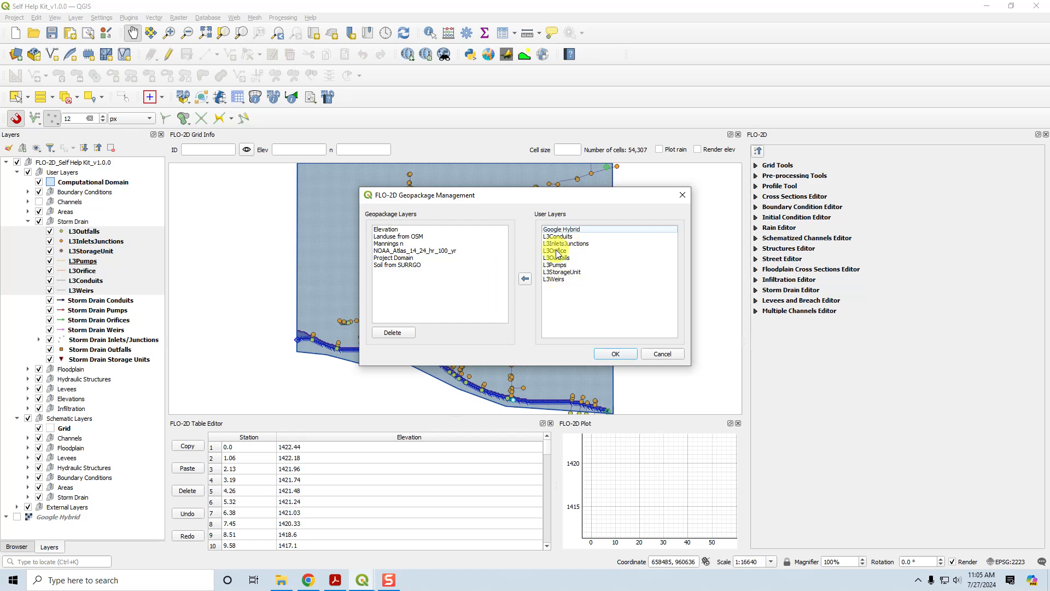
pyautogui.click(662, 354)
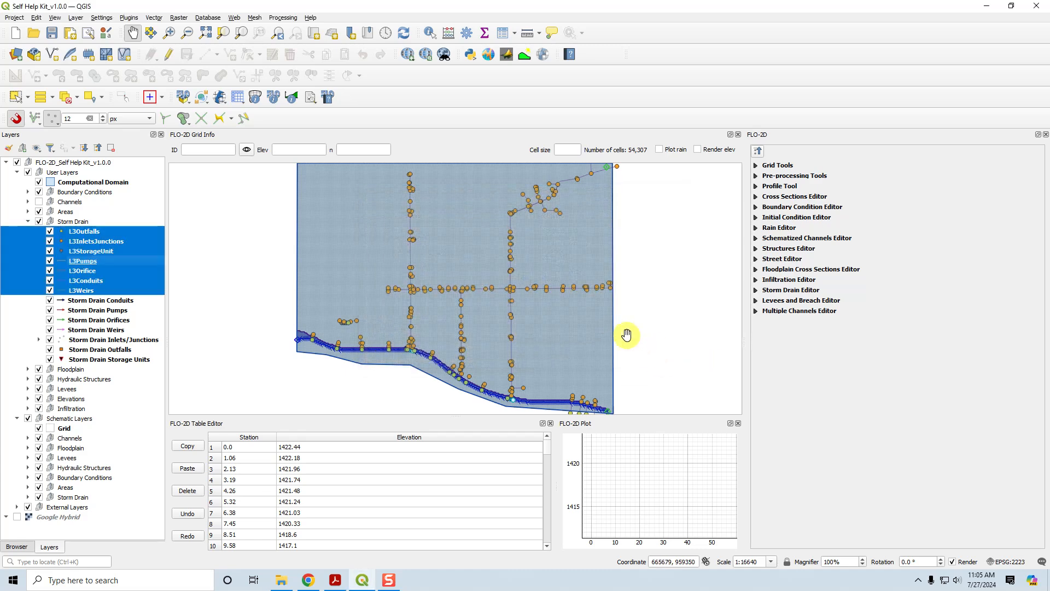
# Start selecting storm drain components from hydraulic layers, using L3InletsJunctions as the inlets/junctions layer with Name as the inlet name.
pyautogui.click(118, 349)
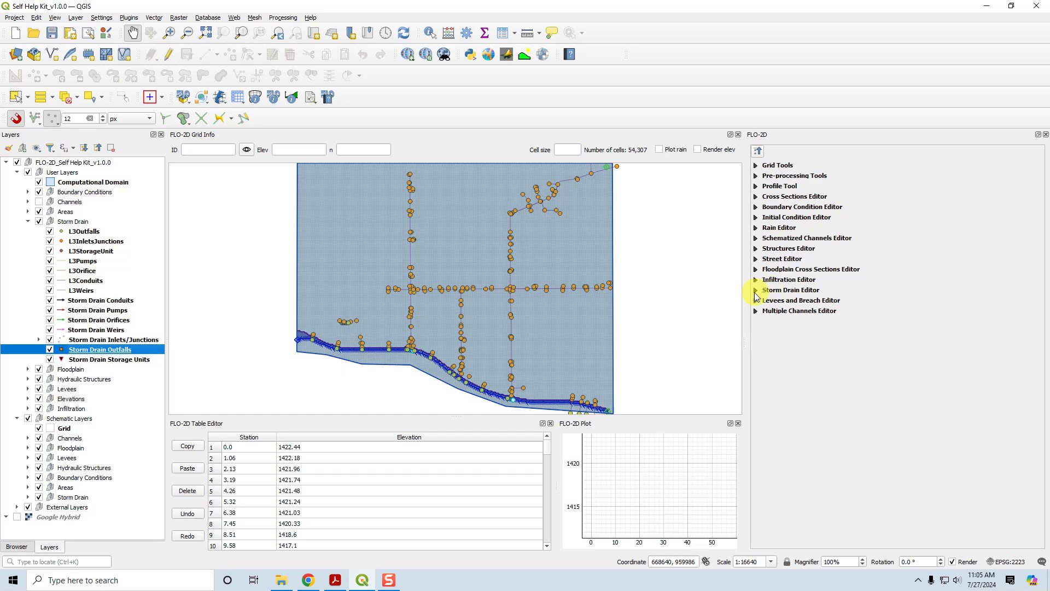
pyautogui.click(756, 291)
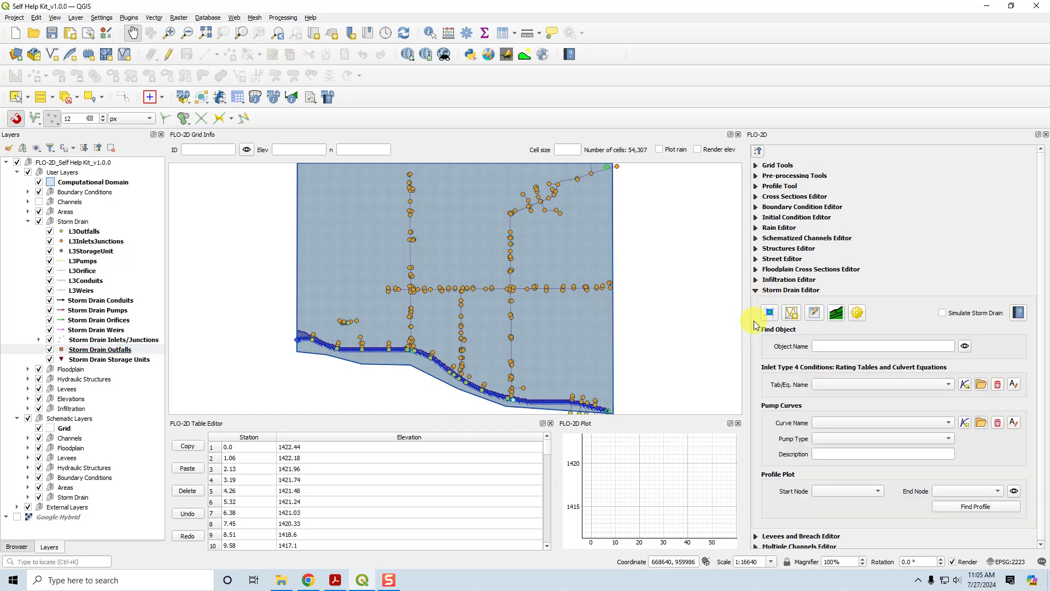
pyautogui.click(793, 316)
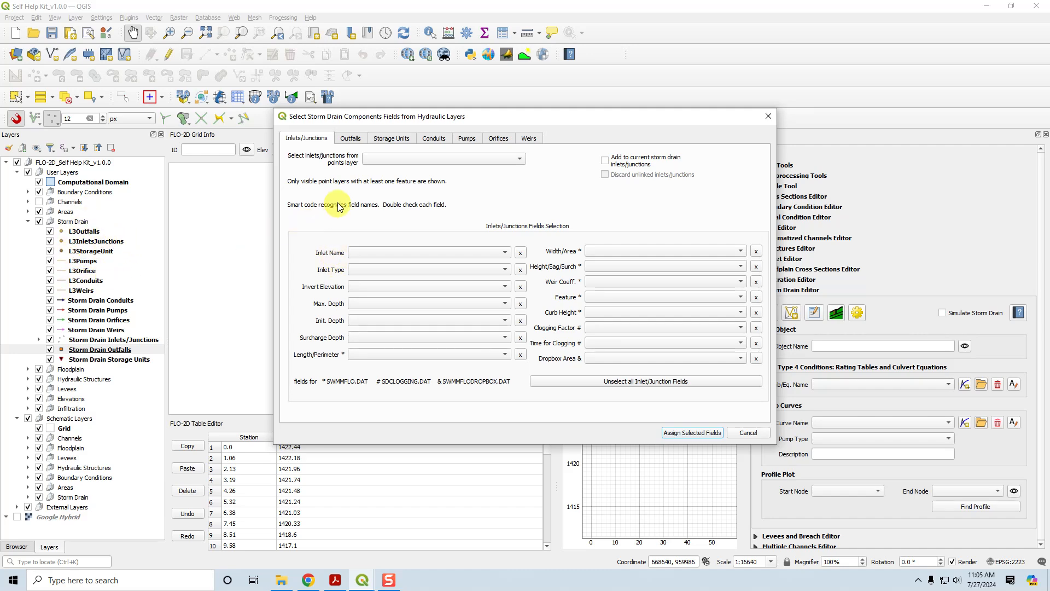
pyautogui.click(395, 162)
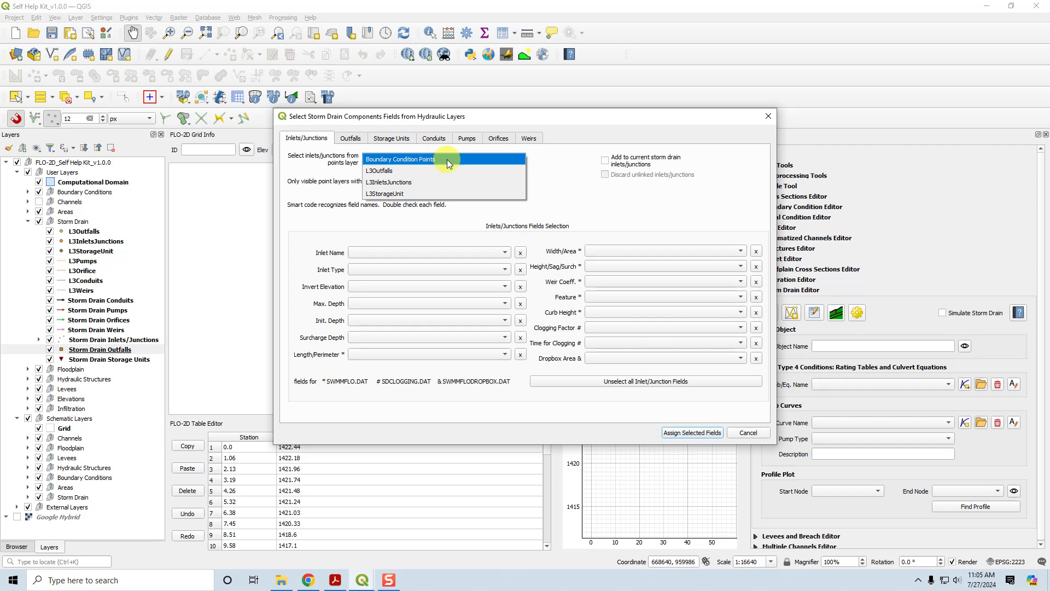
pyautogui.click(416, 182)
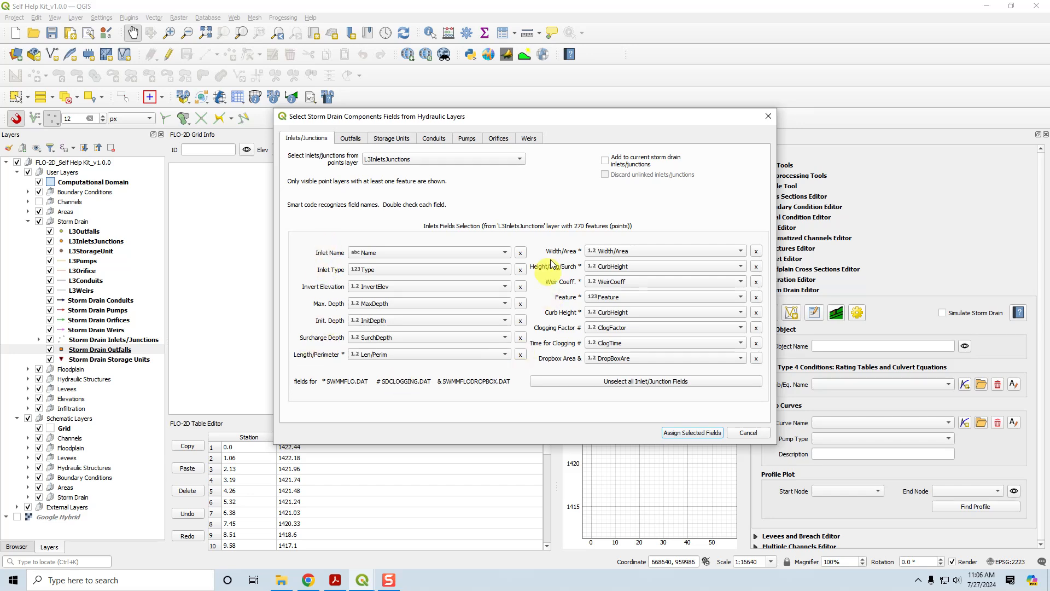
pyautogui.click(379, 255)
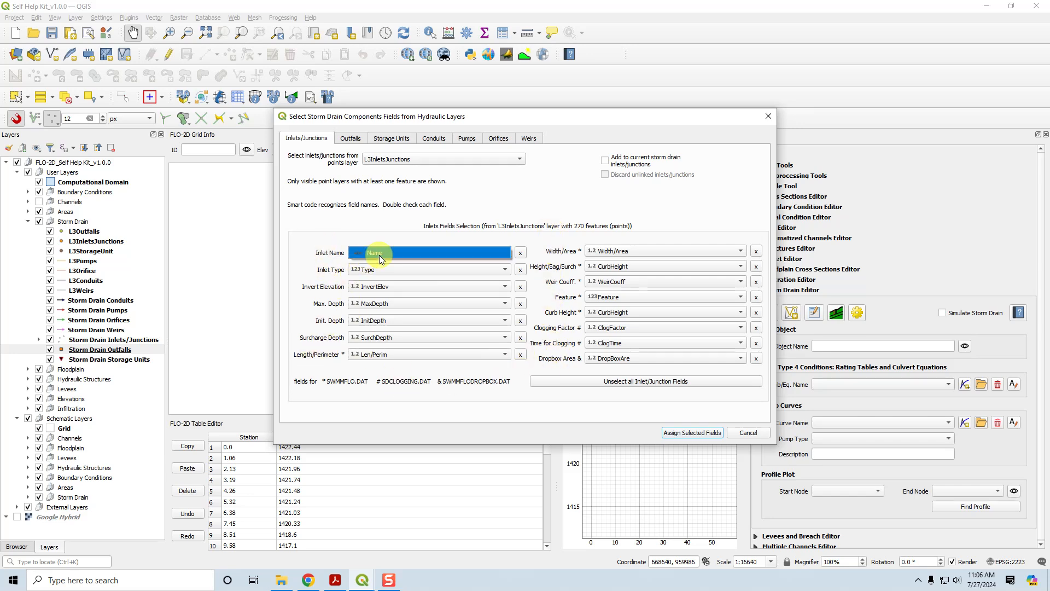
pyautogui.click(408, 254)
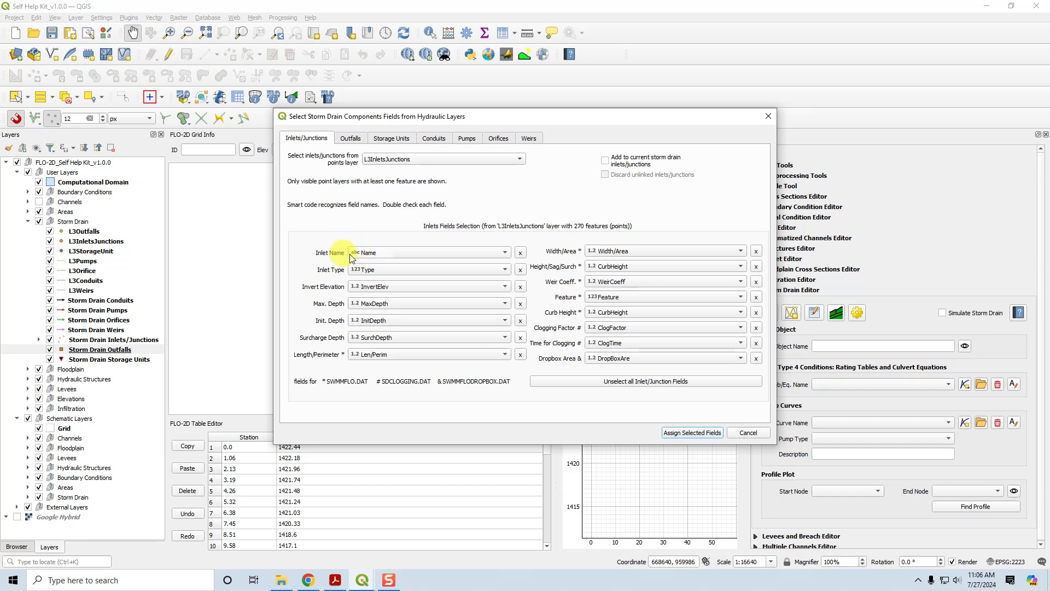
pyautogui.click(385, 252)
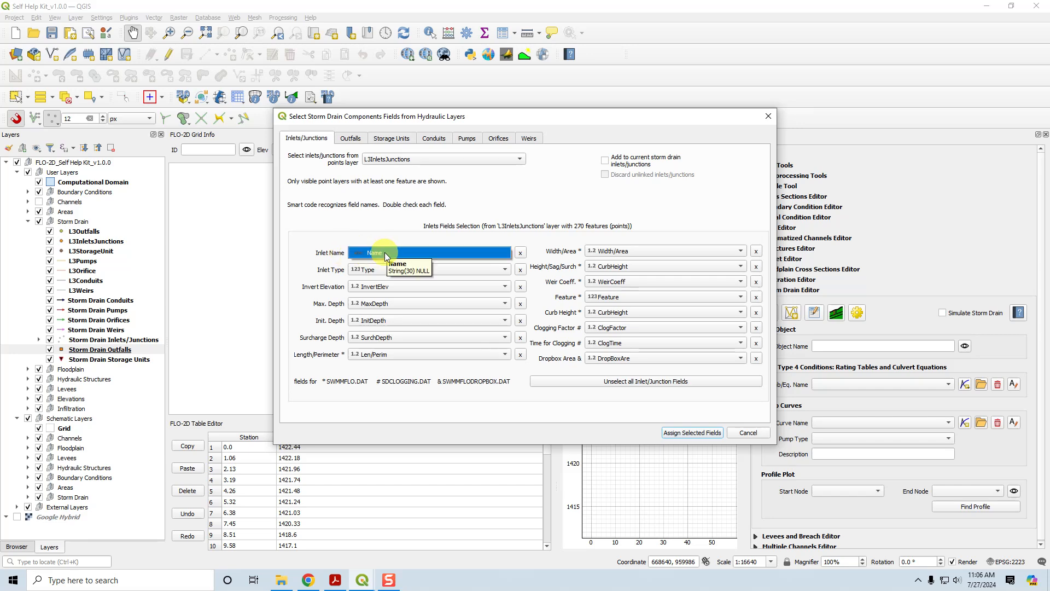
pyautogui.click(372, 251)
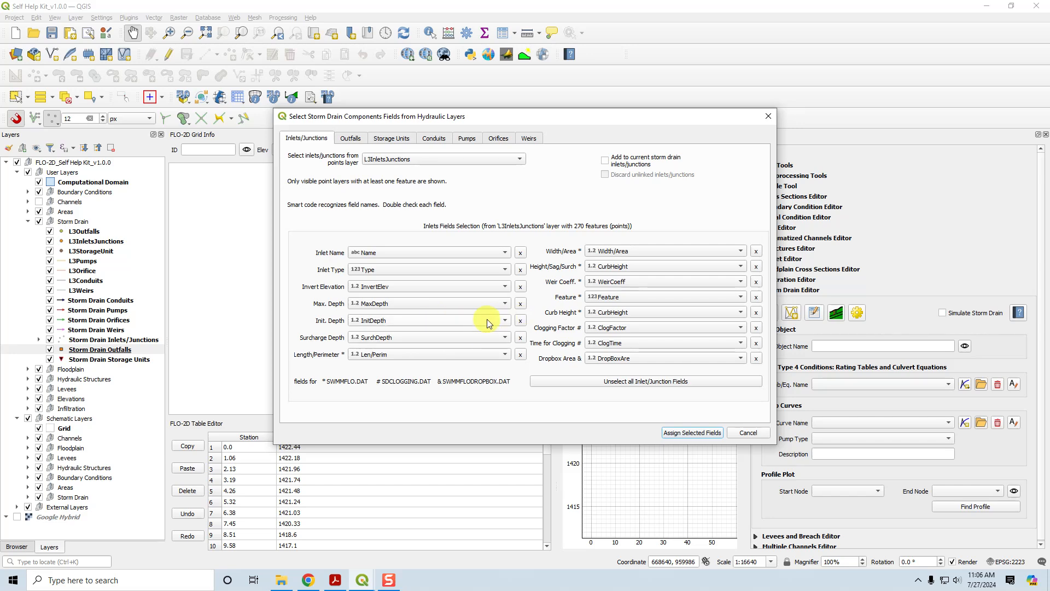
# Clear the inlets' Init. Depth and Surcharge Depth fields and map Height/Sag/Surch to Heigh/Sag.
pyautogui.click(522, 321)
pyautogui.click(521, 337)
pyautogui.click(631, 267)
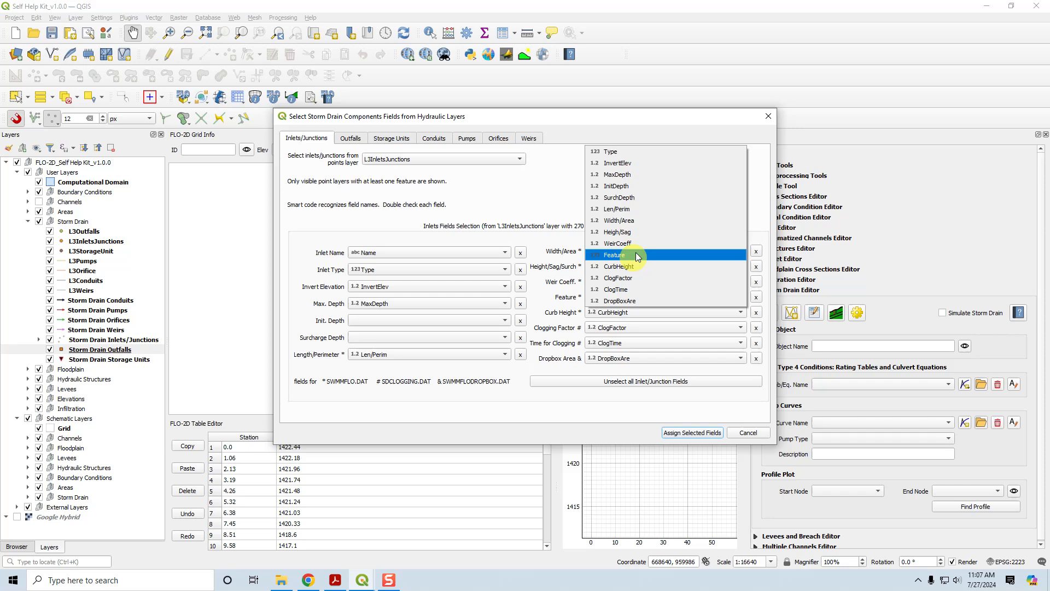
pyautogui.click(642, 232)
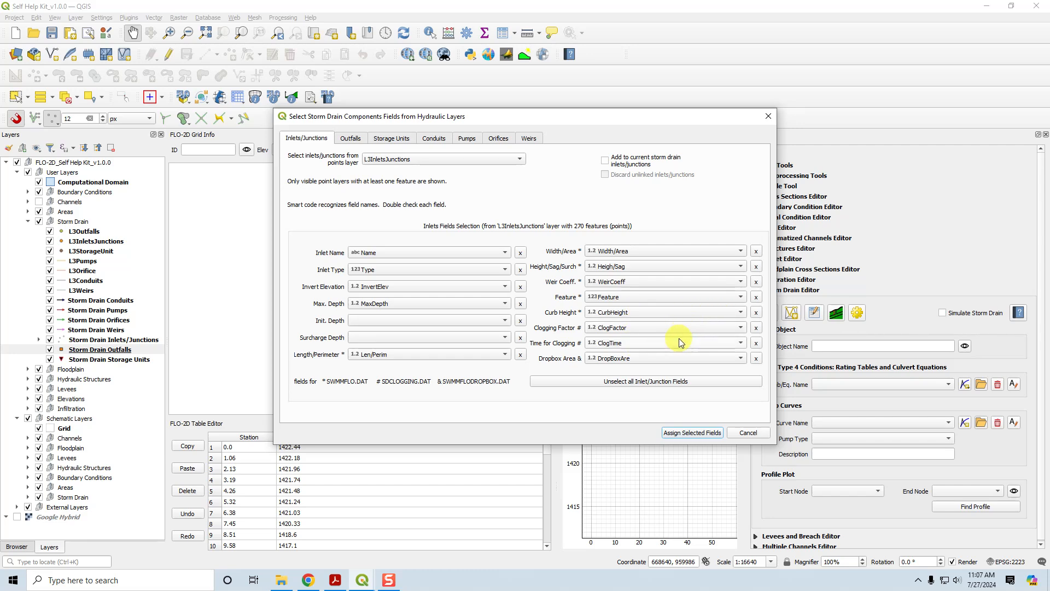
# Clear the inlets' Curb Height, Clogging Factor and Time for Clogging field assignments.
pyautogui.click(758, 311)
pyautogui.click(757, 327)
pyautogui.click(758, 343)
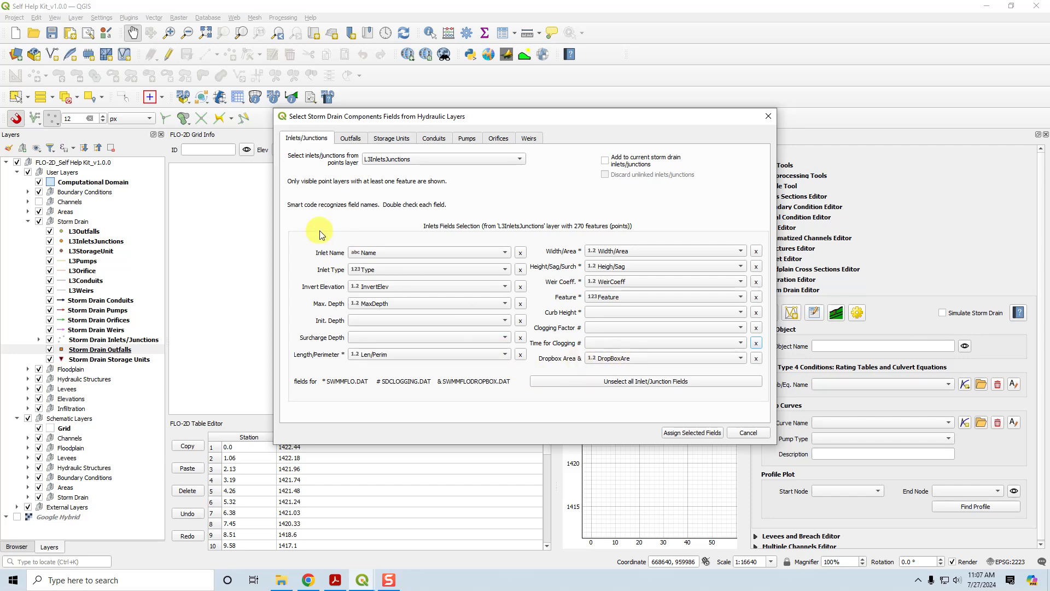
# Use L3Outfalls as the outfalls layer and clear its Fixed Stage, Tidal Curve and Time Series field assignments.
pyautogui.click(350, 138)
pyautogui.click(394, 159)
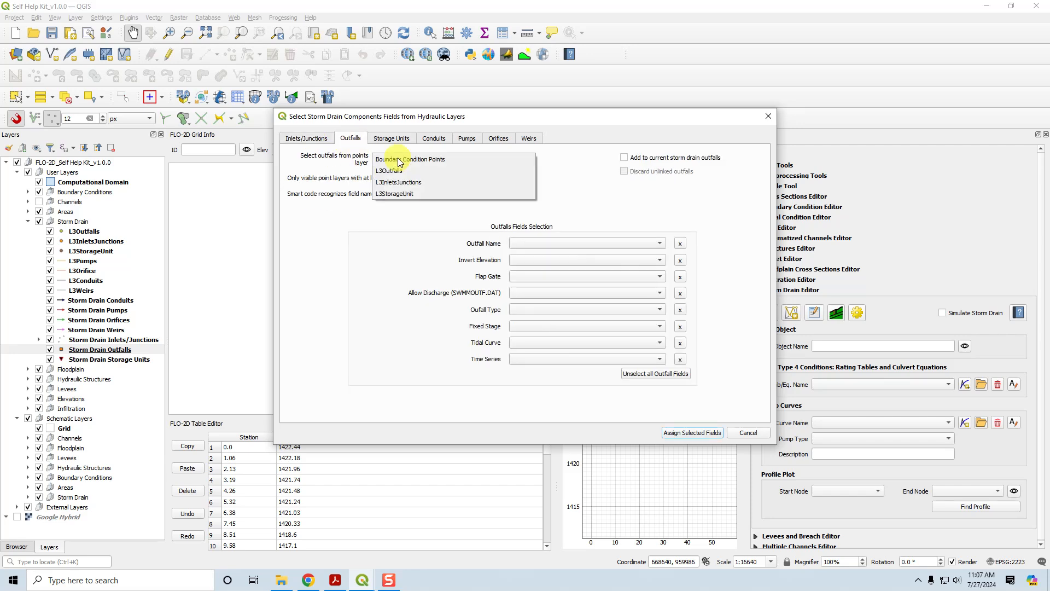
pyautogui.click(399, 171)
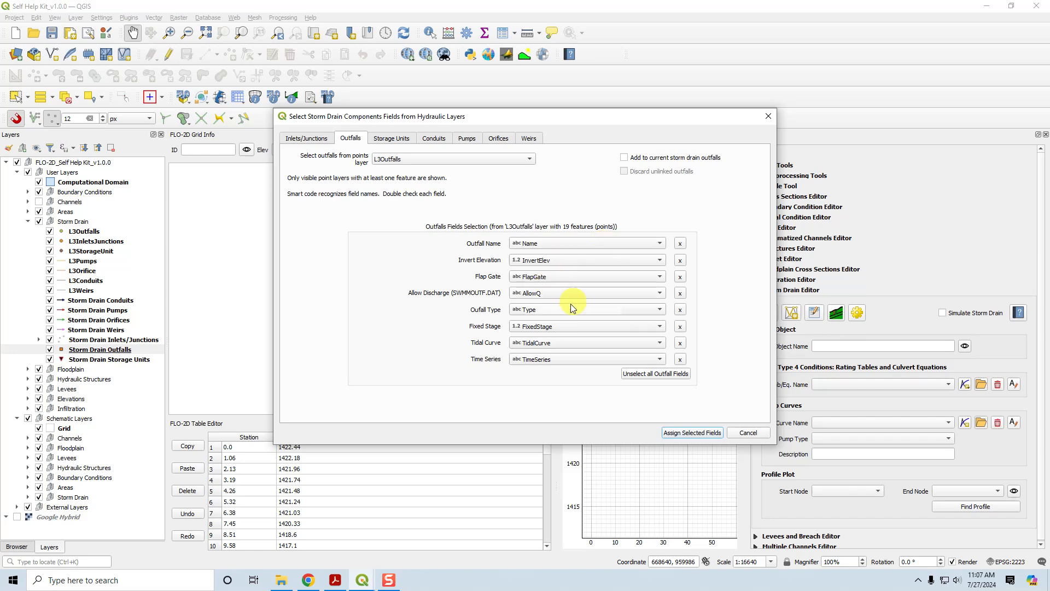
pyautogui.click(680, 327)
pyautogui.click(680, 343)
pyautogui.click(680, 360)
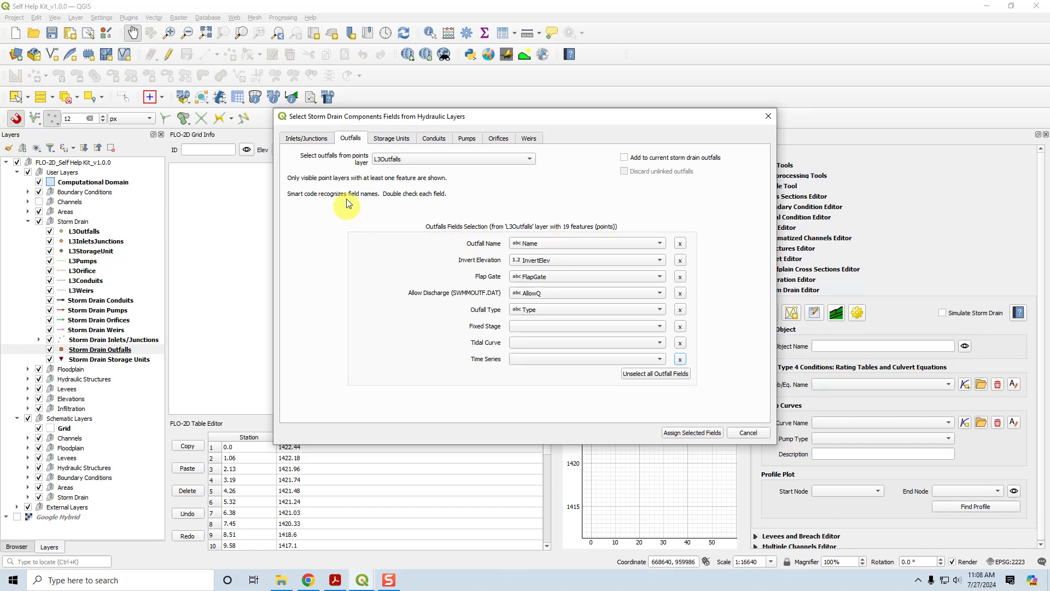
# Use L3StorageUnit as the storage units layer and clear its Initial Depth, External Inflow, Evaporation Factor, Treatment and Infiltration field assignments.
pyautogui.click(402, 140)
pyautogui.click(399, 163)
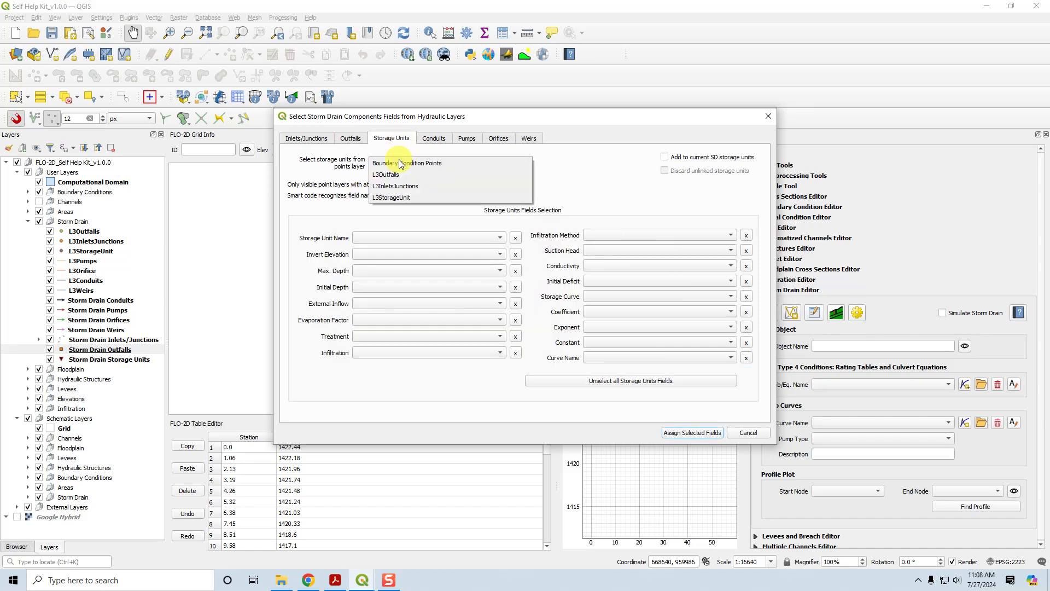
pyautogui.click(405, 197)
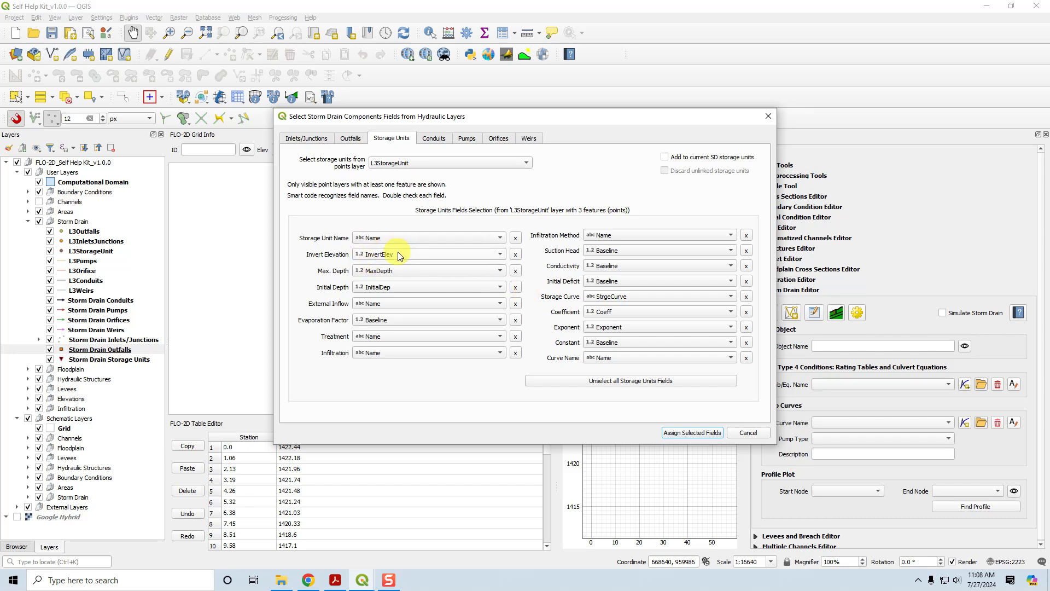
pyautogui.click(516, 288)
pyautogui.click(516, 304)
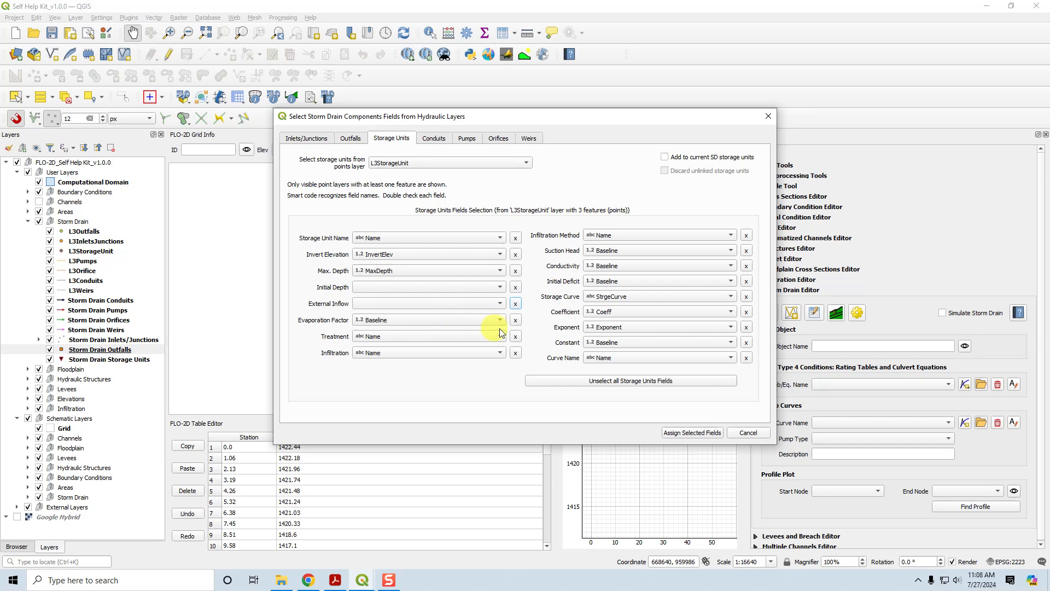
pyautogui.click(515, 323)
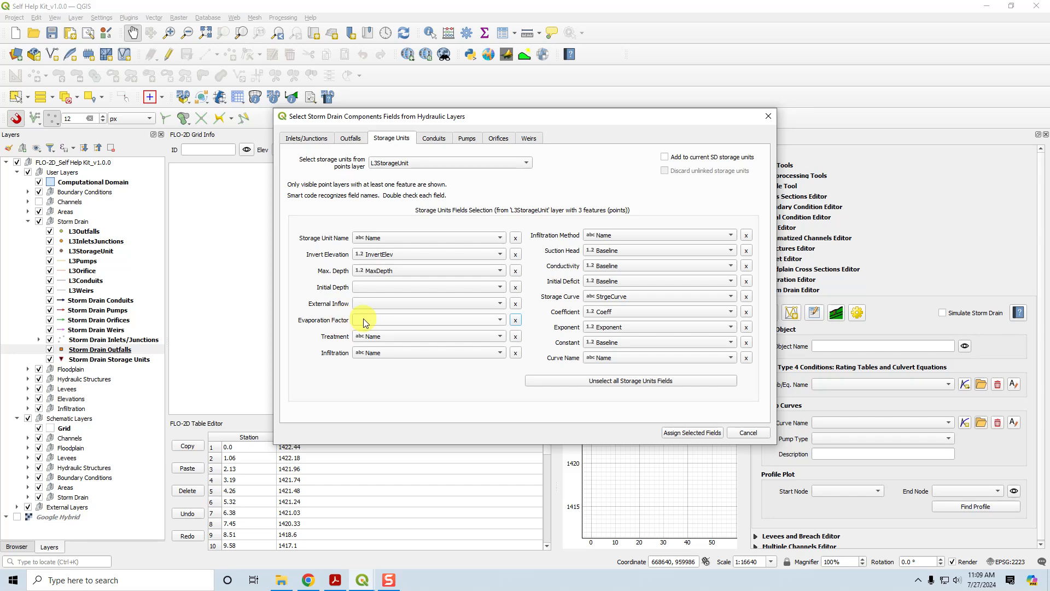
pyautogui.click(516, 336)
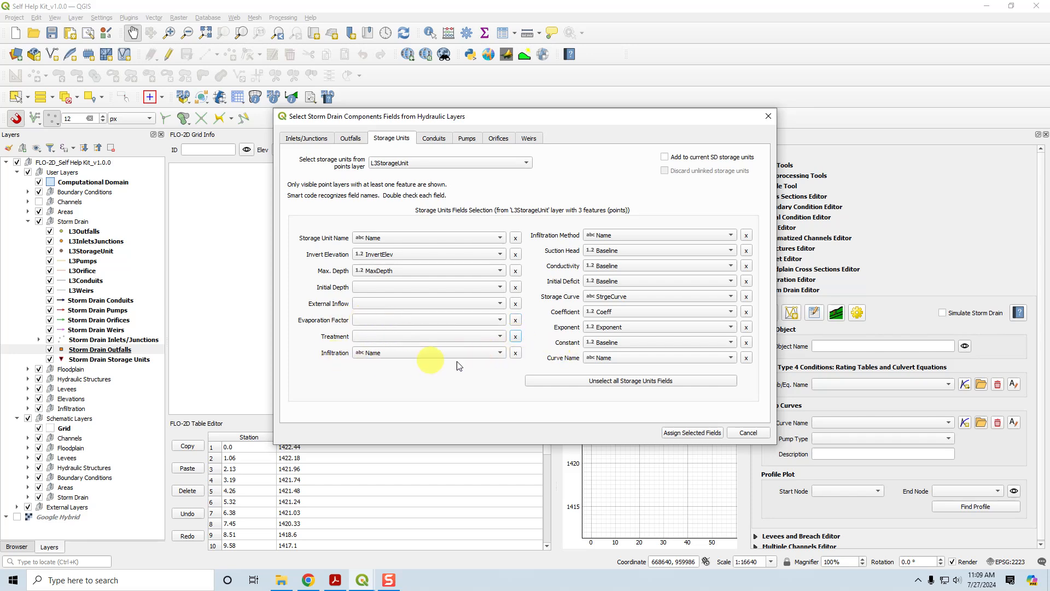
pyautogui.click(515, 354)
# Clear the storage units' Infiltration Method, Suction Head, Conductivity and Initial Deficit field assignments.
pyautogui.click(747, 235)
pyautogui.click(747, 250)
pyautogui.click(746, 266)
pyautogui.click(747, 281)
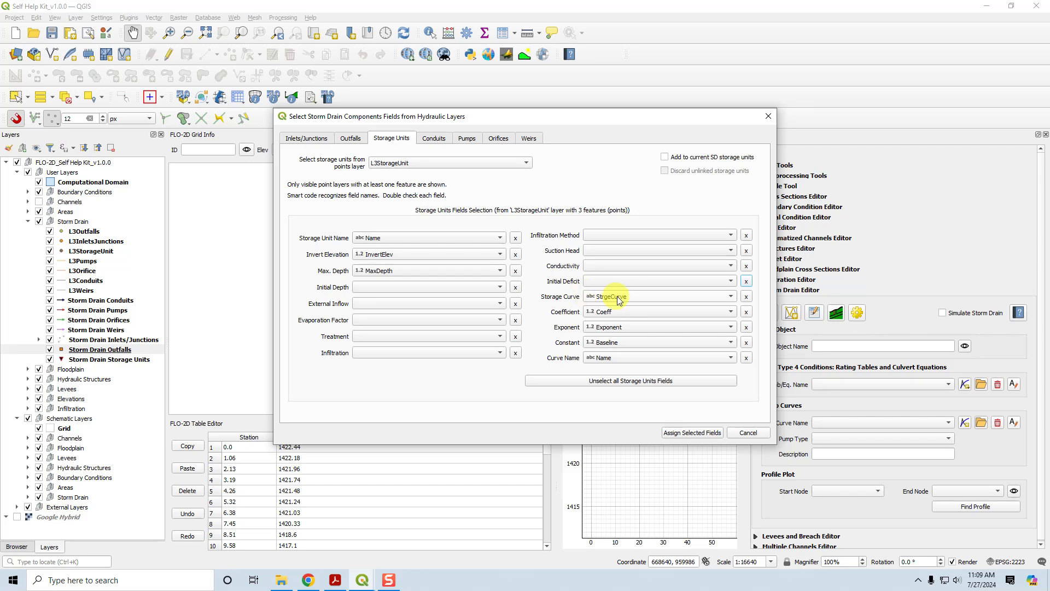
# Clear the storage units' Coefficient, Exponent and Constant field assignments and map Curve Name to TabCurve.
pyautogui.click(746, 311)
pyautogui.click(746, 327)
pyautogui.click(746, 341)
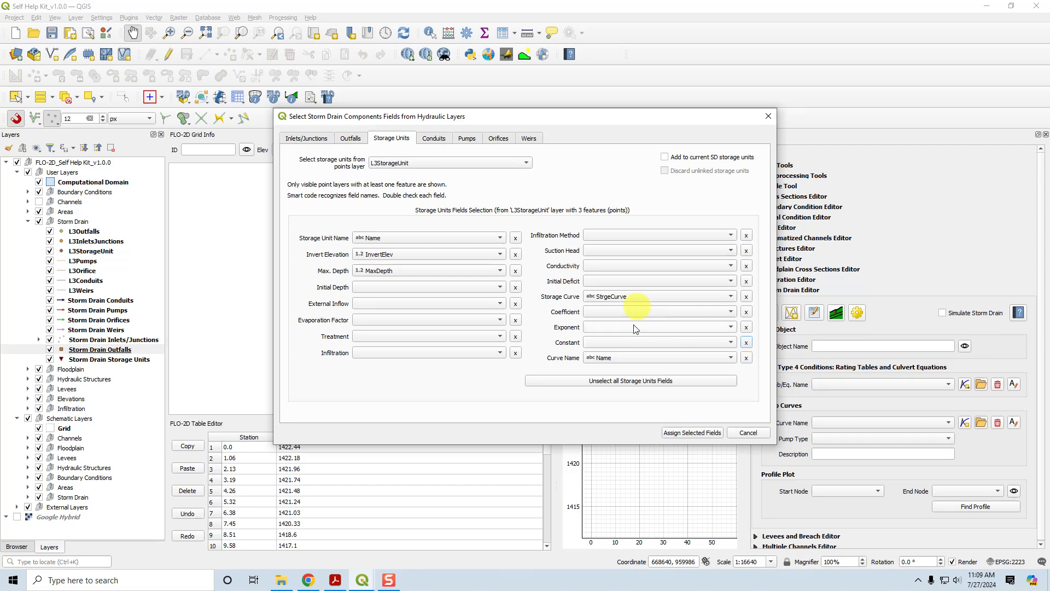
pyautogui.click(620, 359)
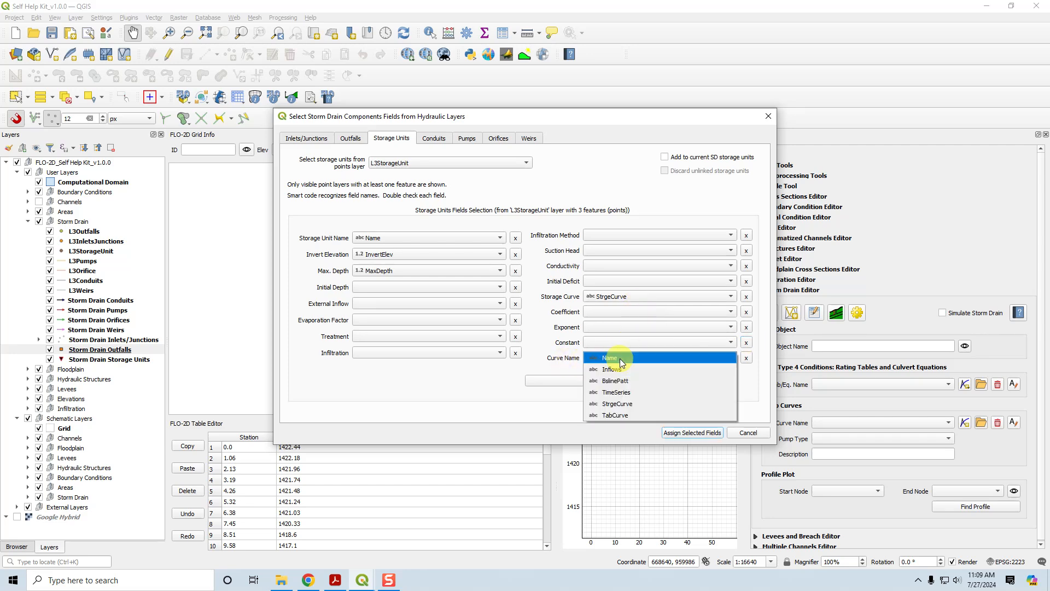
pyautogui.click(629, 415)
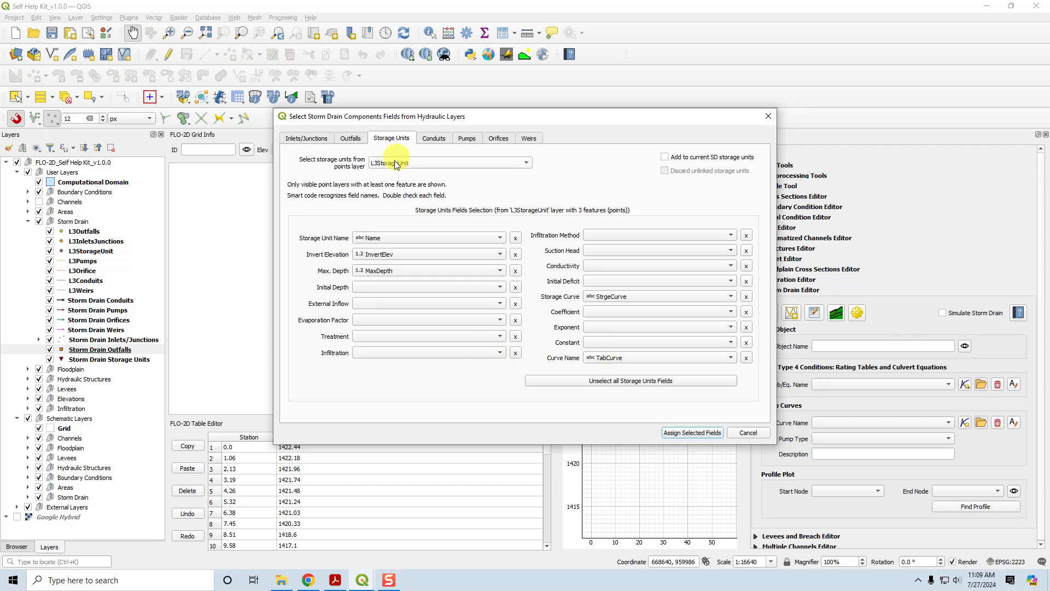
# Use L3Conduits as the conduits layer, with From Inlet and To Outlet cleared and Outlet Offset mapped to OutOffset.
pyautogui.click(430, 140)
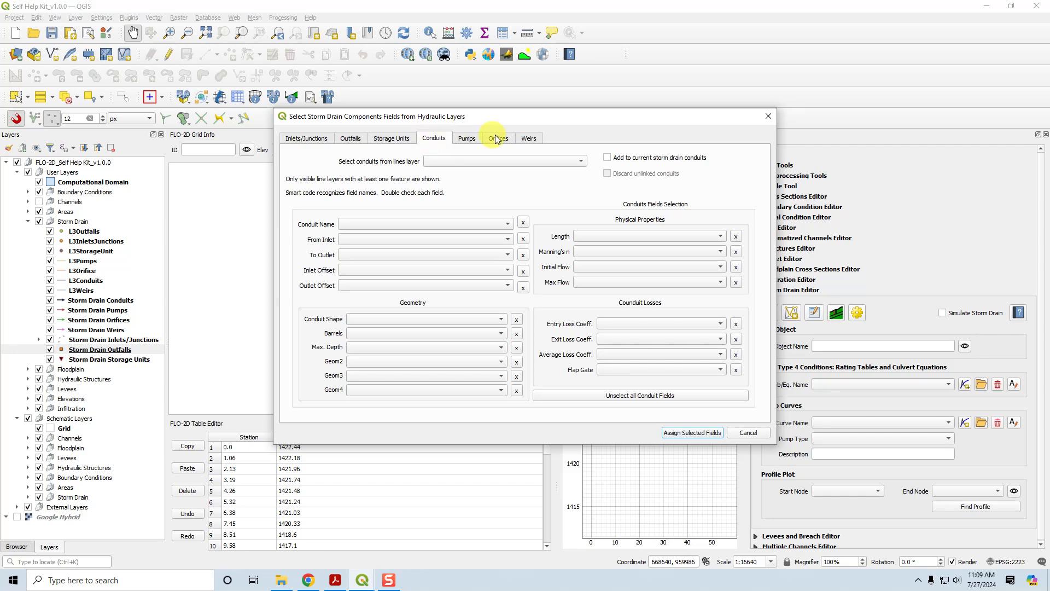
pyautogui.click(478, 162)
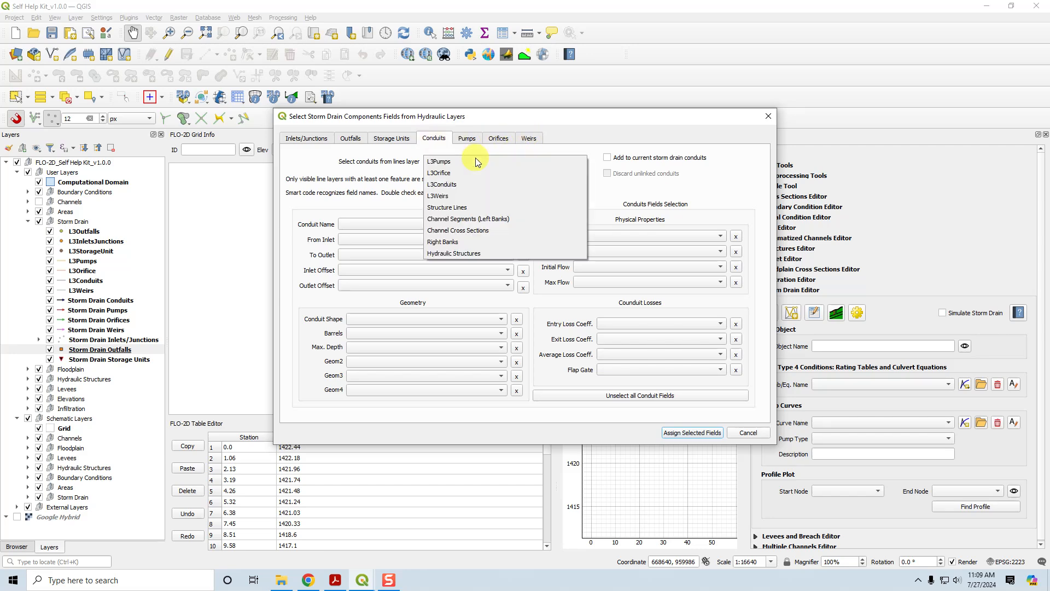
pyautogui.click(472, 184)
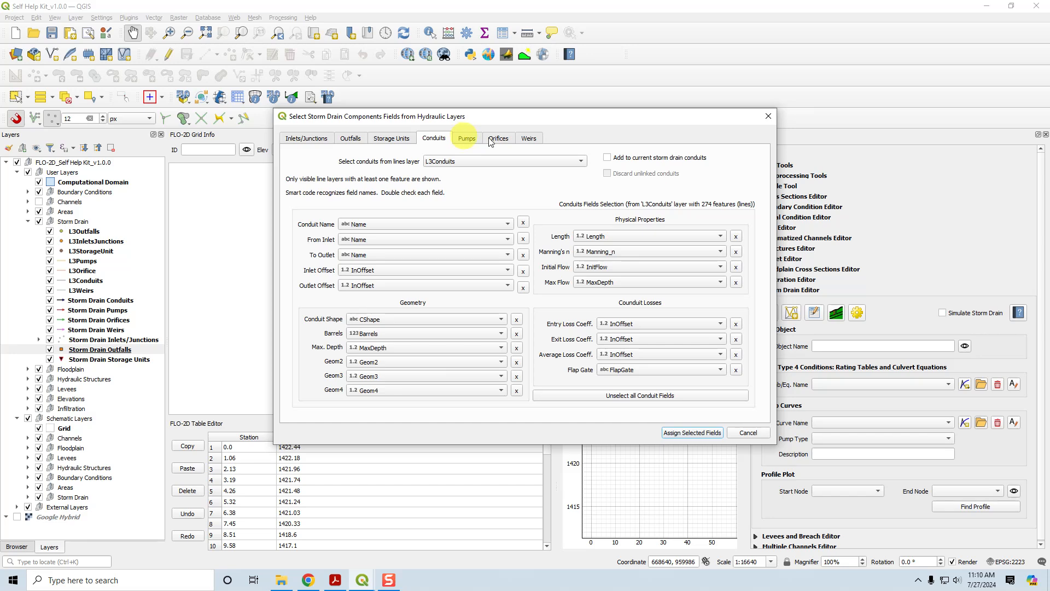
pyautogui.click(523, 238)
pyautogui.click(523, 255)
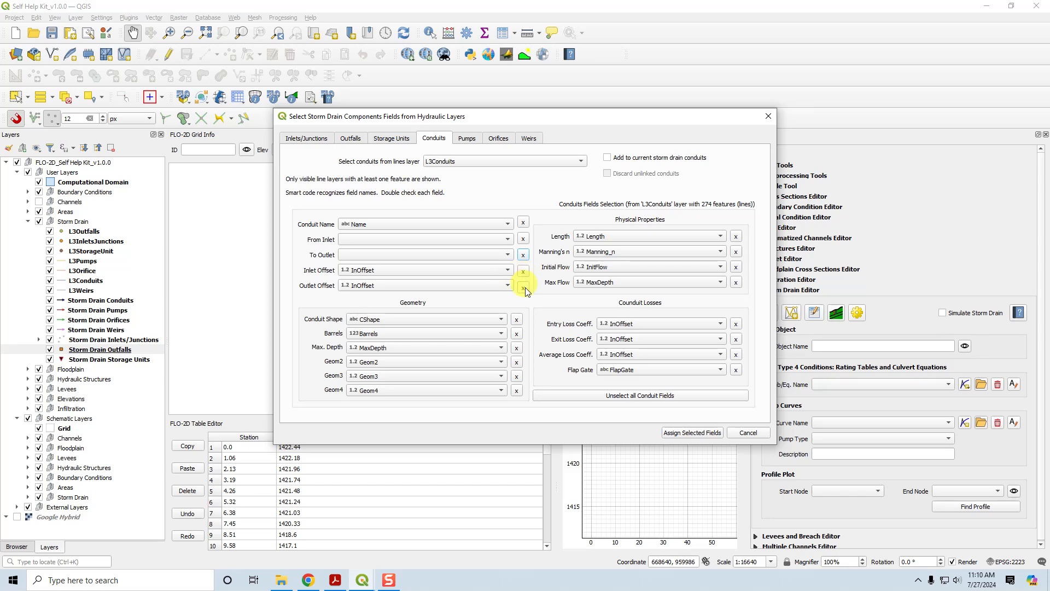
pyautogui.click(450, 287)
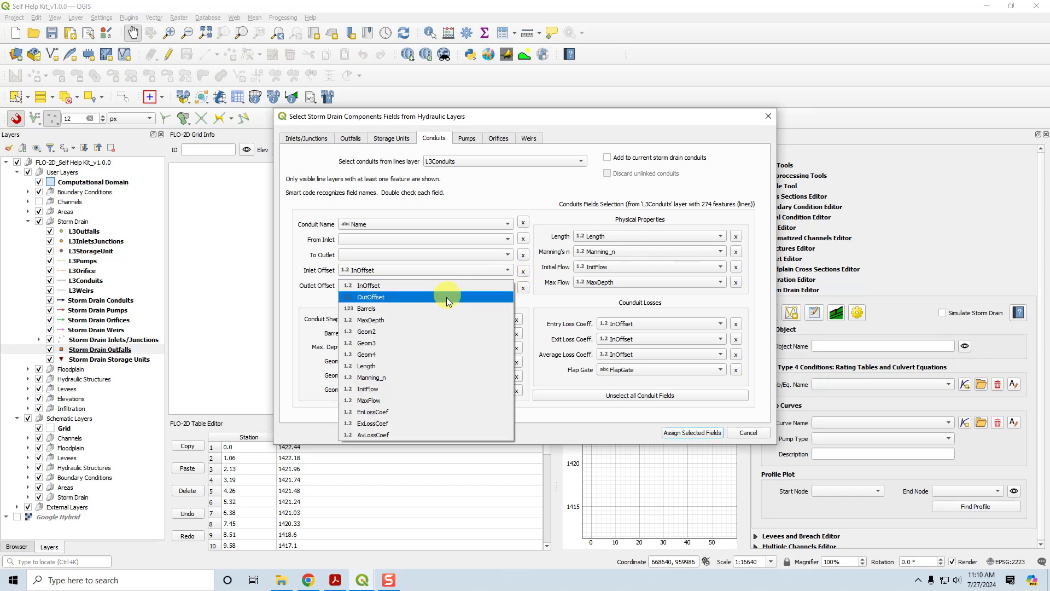
pyautogui.click(446, 297)
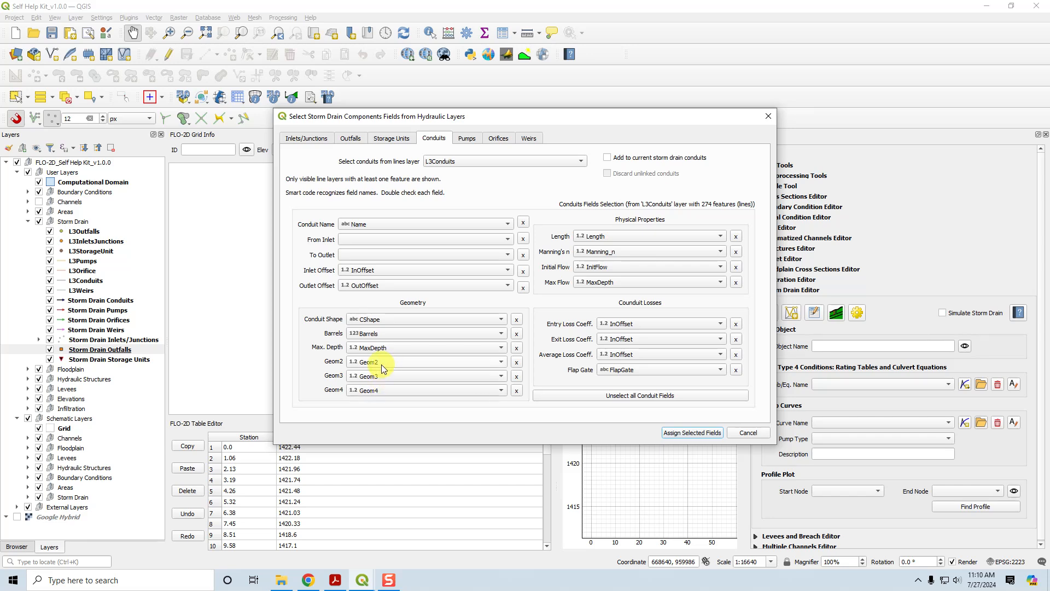
# Clear the conduits' Geom2, Geom3, Geom4, Initial Flow and Max Flow field assignments.
pyautogui.click(516, 362)
pyautogui.click(516, 376)
pyautogui.click(516, 390)
pyautogui.click(737, 268)
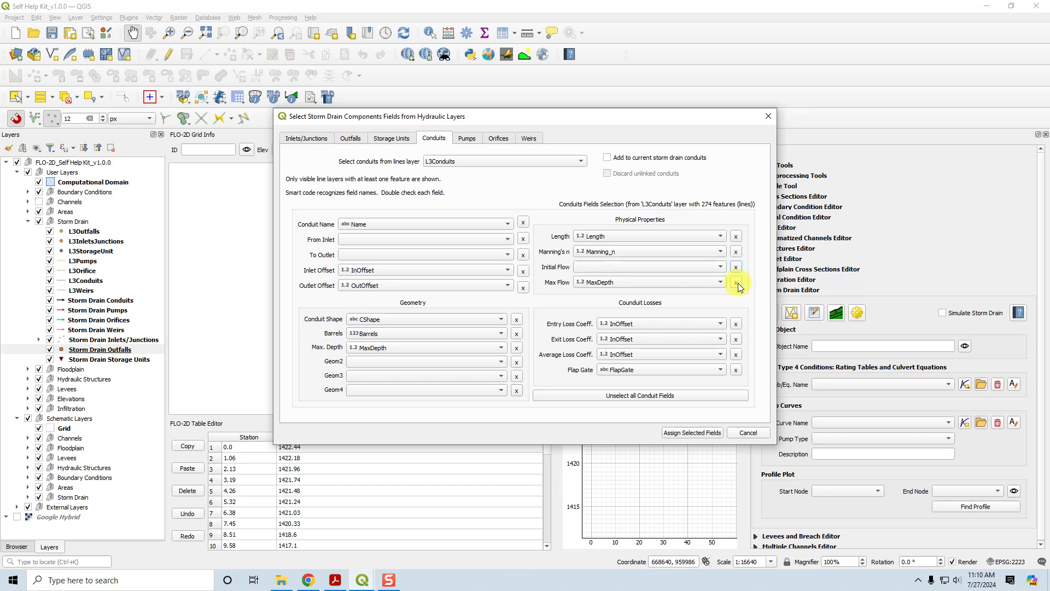
pyautogui.click(737, 284)
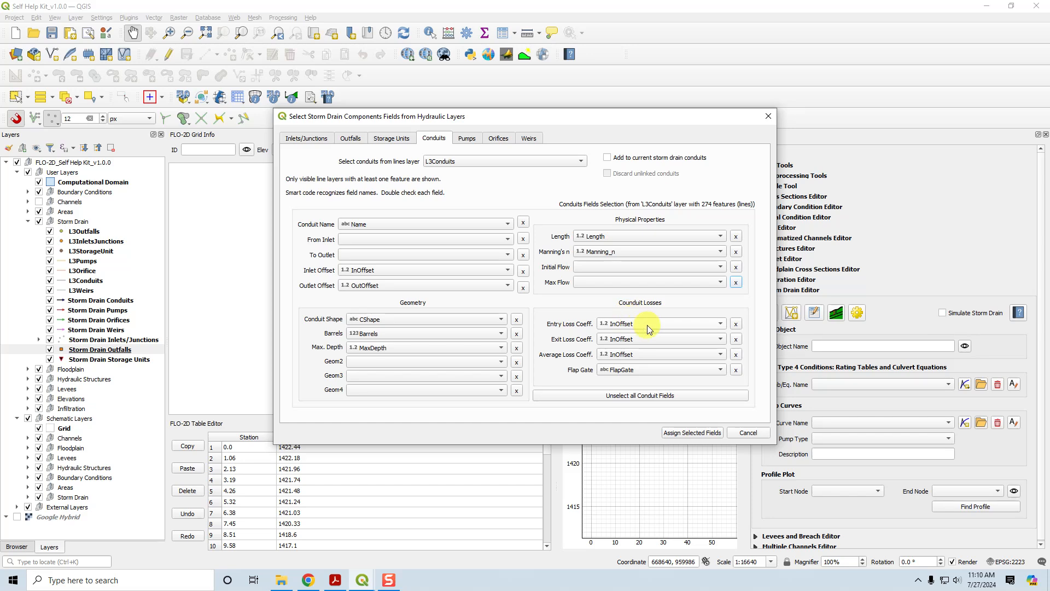
# Clear the conduits' Entry, Exit and Average Loss Coeff. field assignments.
pyautogui.click(736, 323)
pyautogui.click(736, 338)
pyautogui.click(736, 354)
# Use L3Pumps as the pumps layer, with From Inlet and To Outlet cleared and Shutoff Depth mapped to StopDepth.
pyautogui.click(466, 138)
pyautogui.click(458, 160)
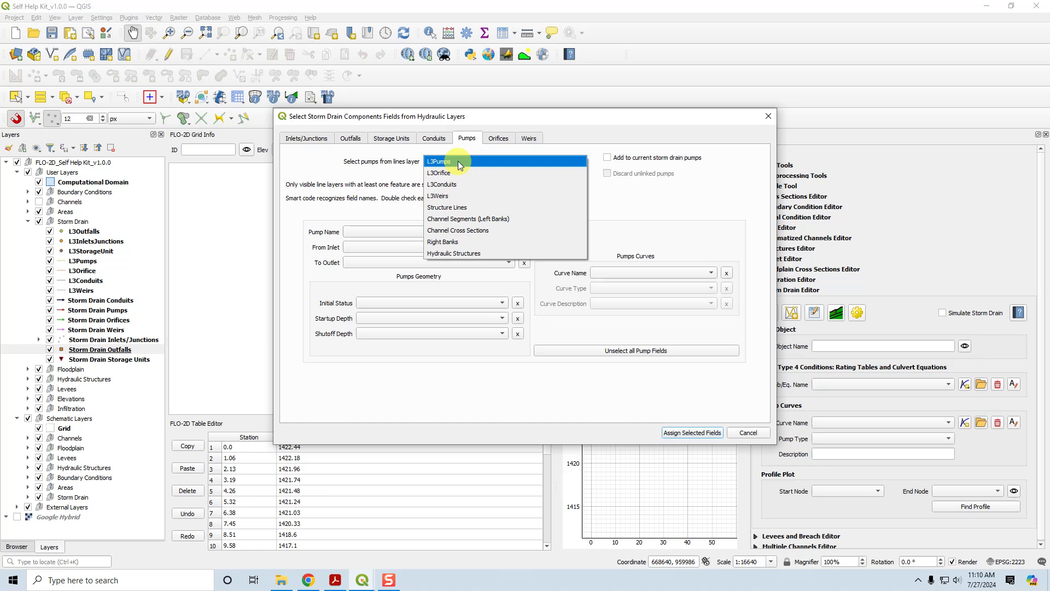
pyautogui.click(458, 161)
pyautogui.click(524, 247)
pyautogui.click(524, 262)
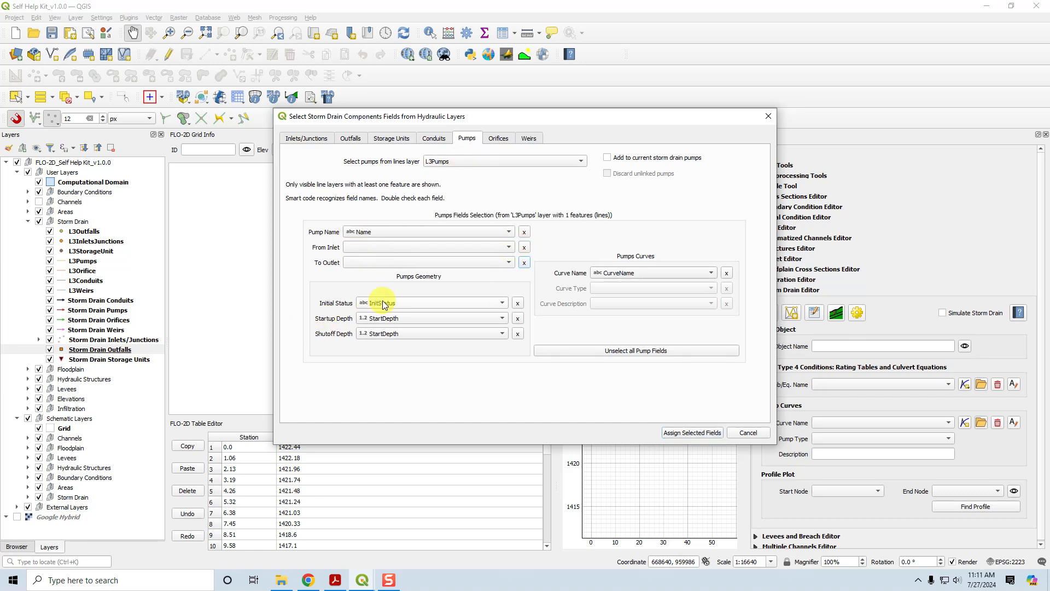
pyautogui.click(405, 334)
pyautogui.click(401, 344)
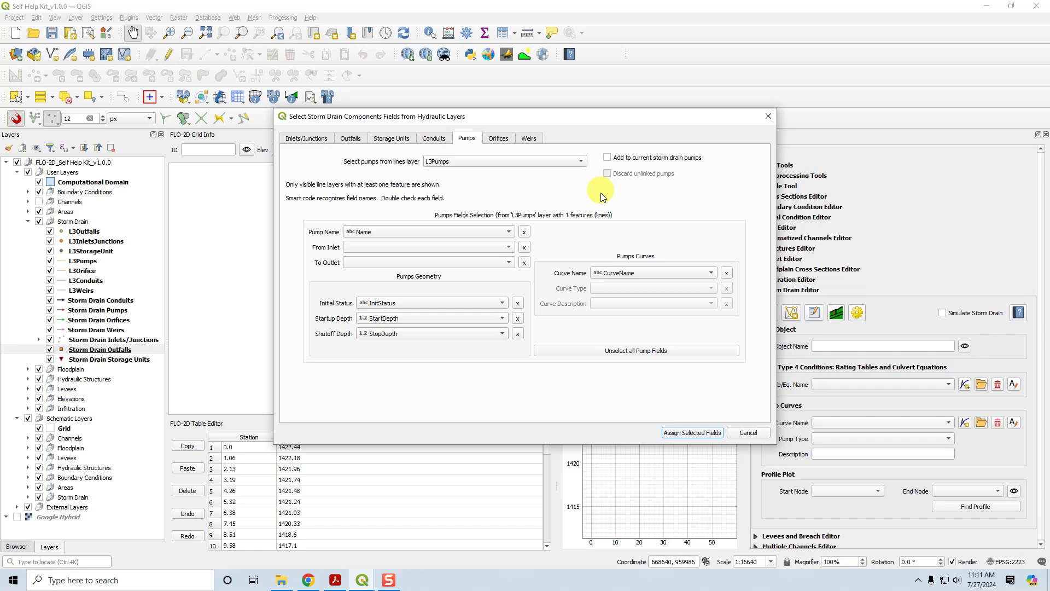
pyautogui.click(498, 138)
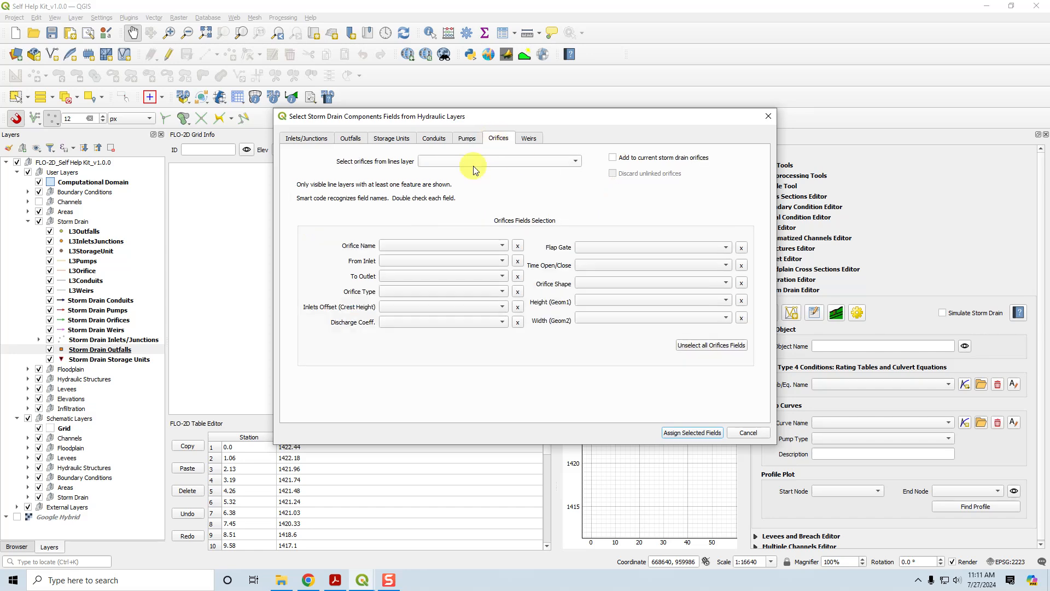
pyautogui.click(466, 138)
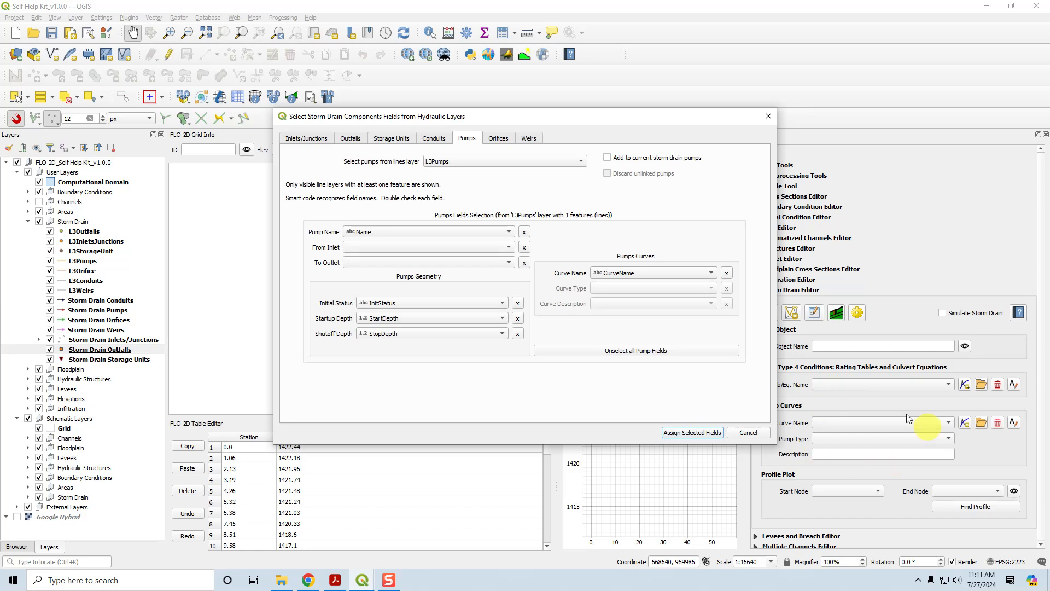
# Use L3Orifice as the orifices layer and clear its From Inlet and To Outlet field assignments.
pyautogui.click(499, 138)
pyautogui.click(430, 160)
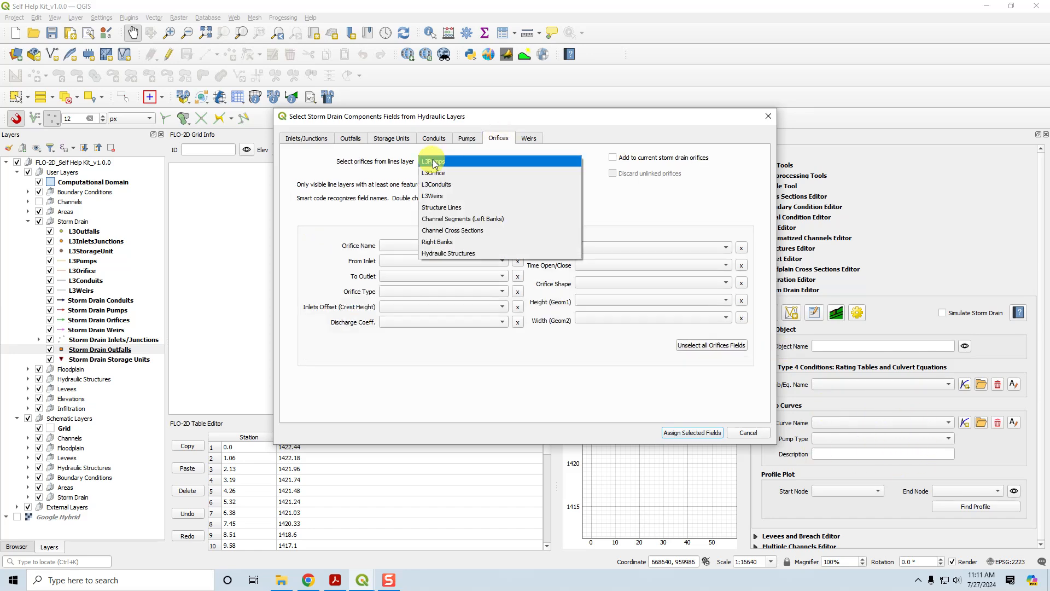
pyautogui.click(432, 169)
pyautogui.click(518, 276)
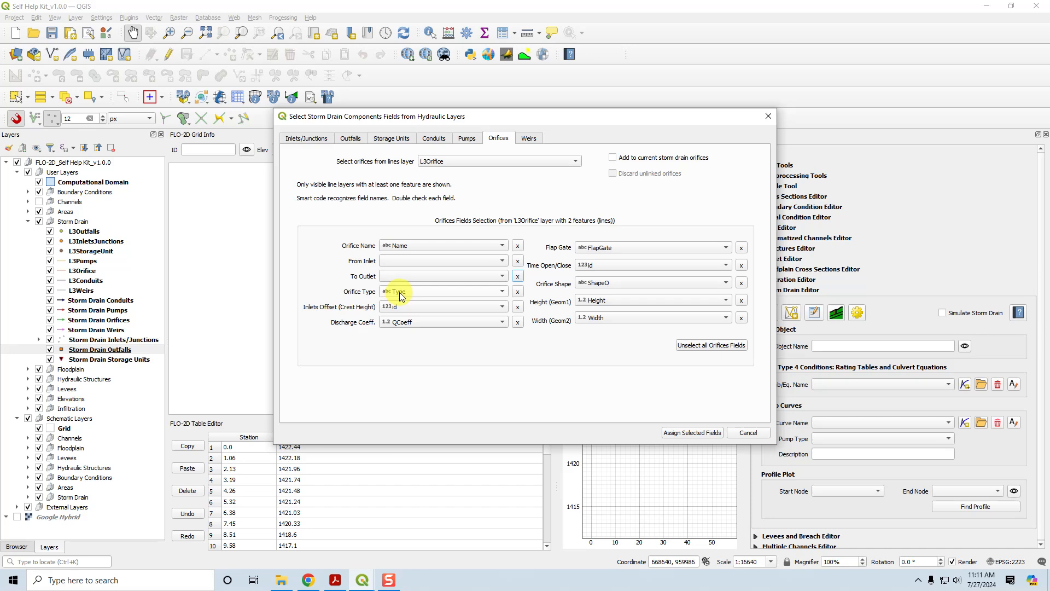
# Map the orifices' Inlets Offset (Crest Height) to Inlet Offs and Time Open/Close to OpenClose.
pyautogui.click(435, 308)
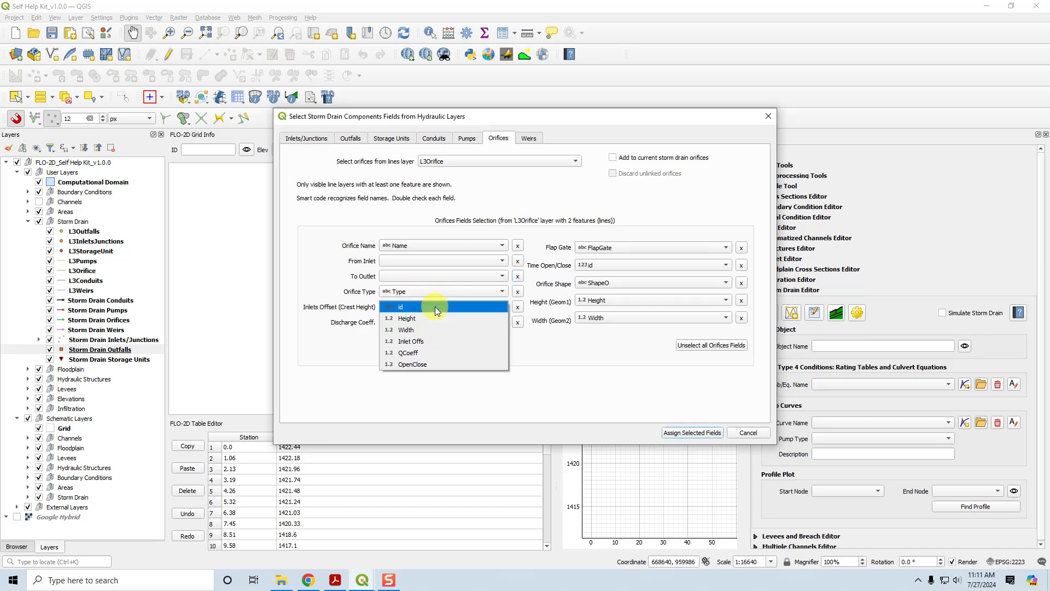
pyautogui.click(429, 341)
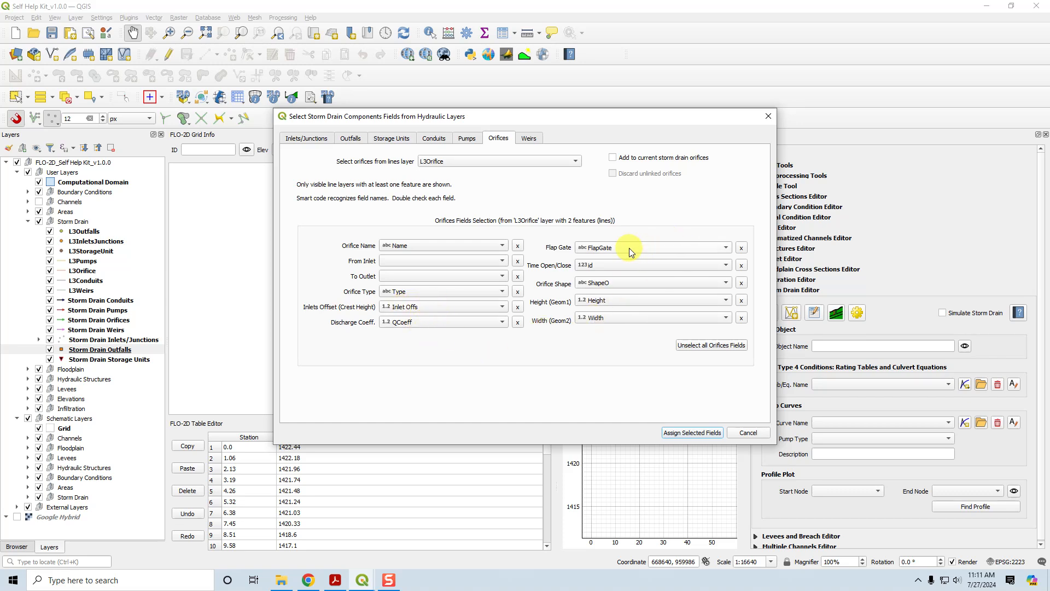
pyautogui.click(626, 266)
pyautogui.click(623, 323)
# Use L3Weirs as the weirs layer and clear its From Inlet and To Outlet field assignments.
pyautogui.click(528, 138)
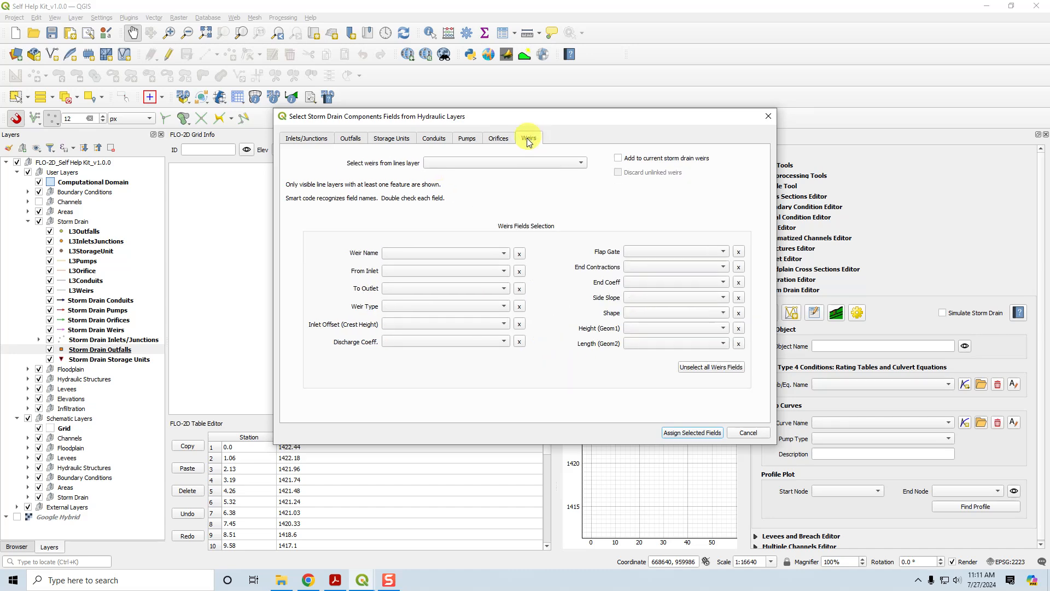
pyautogui.click(494, 158)
pyautogui.click(471, 197)
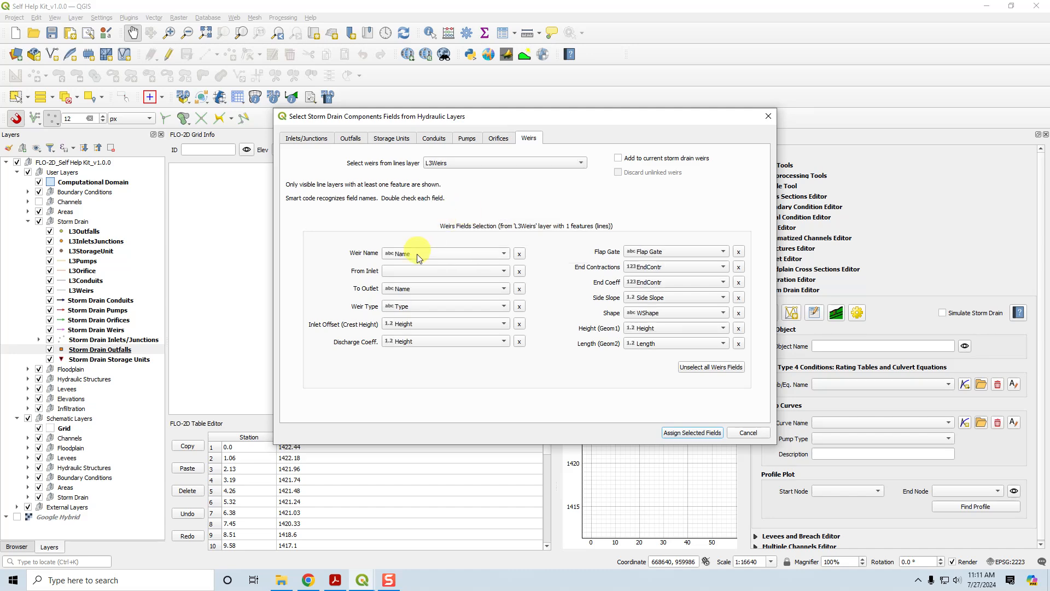
pyautogui.click(519, 289)
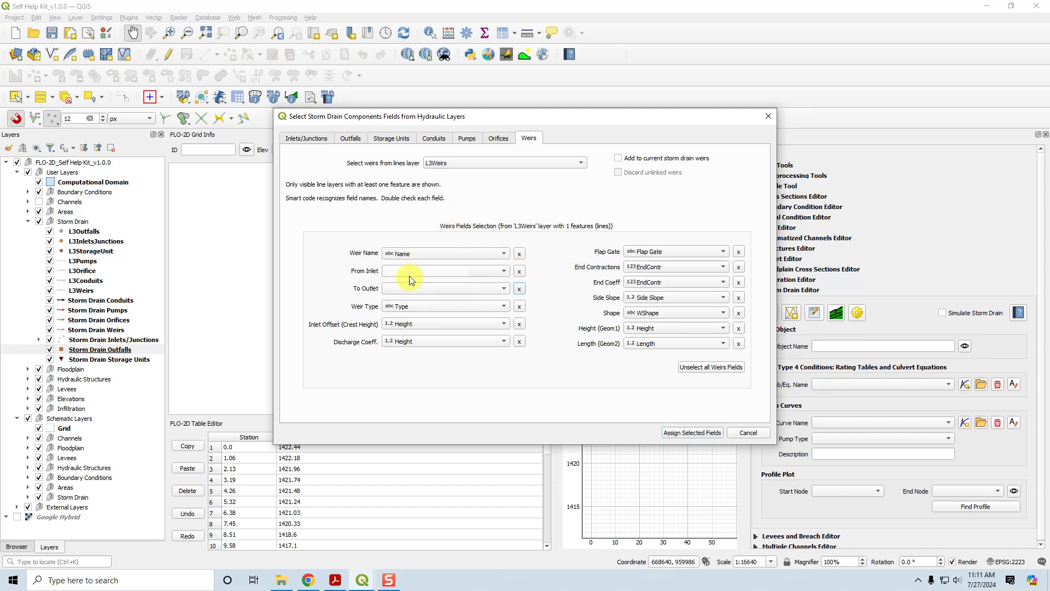
# Map the weirs' Inlet Offset (Crest Height) to Inlet Offs, Discharge Coeff. to QCoeff and End Coeff to EndCoeff.
pyautogui.click(416, 324)
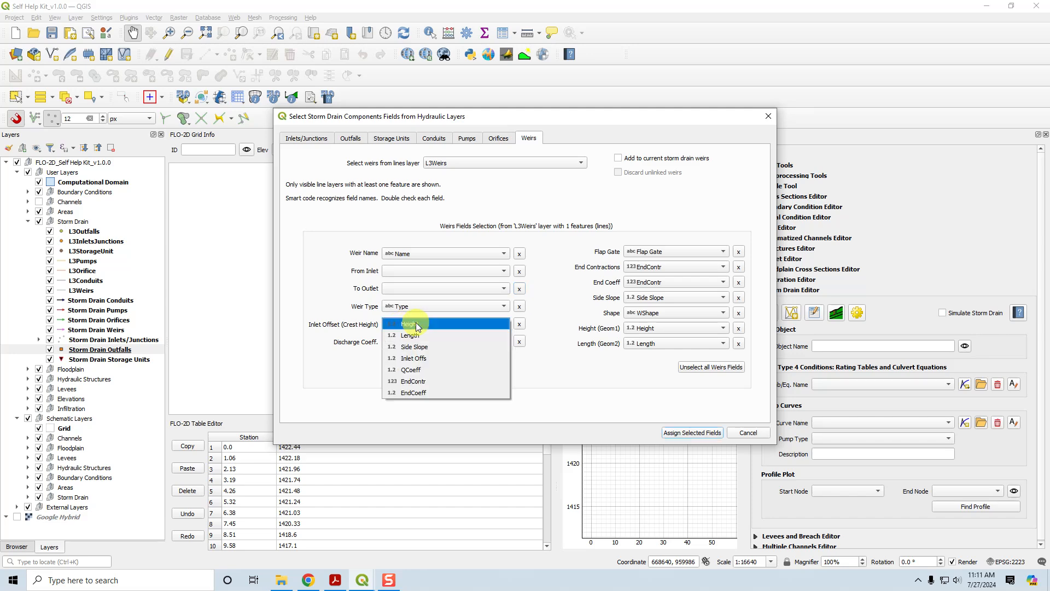
pyautogui.click(445, 362)
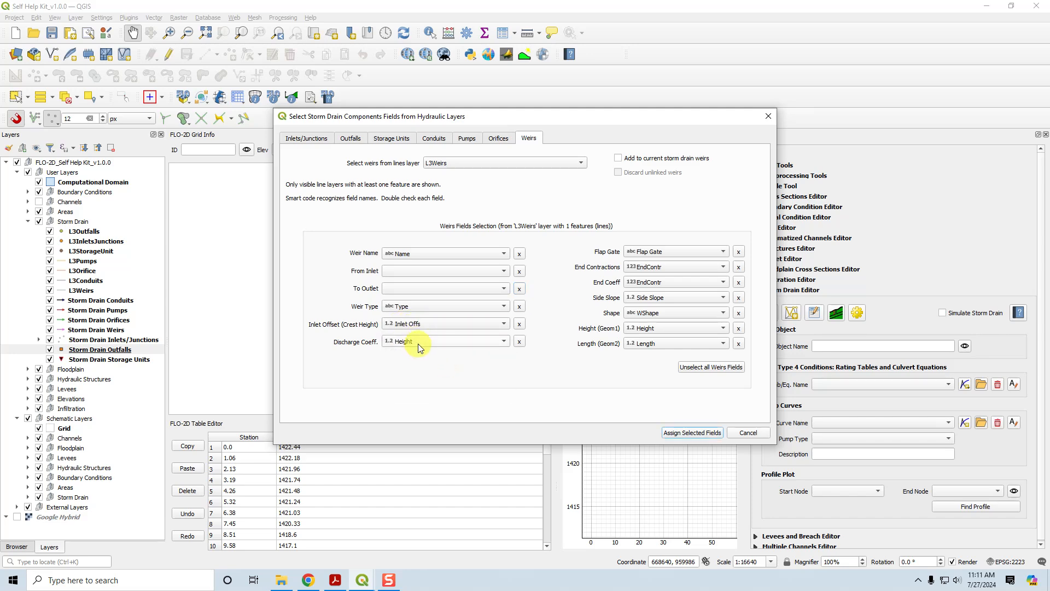
pyautogui.click(416, 342)
pyautogui.click(425, 387)
pyautogui.click(668, 282)
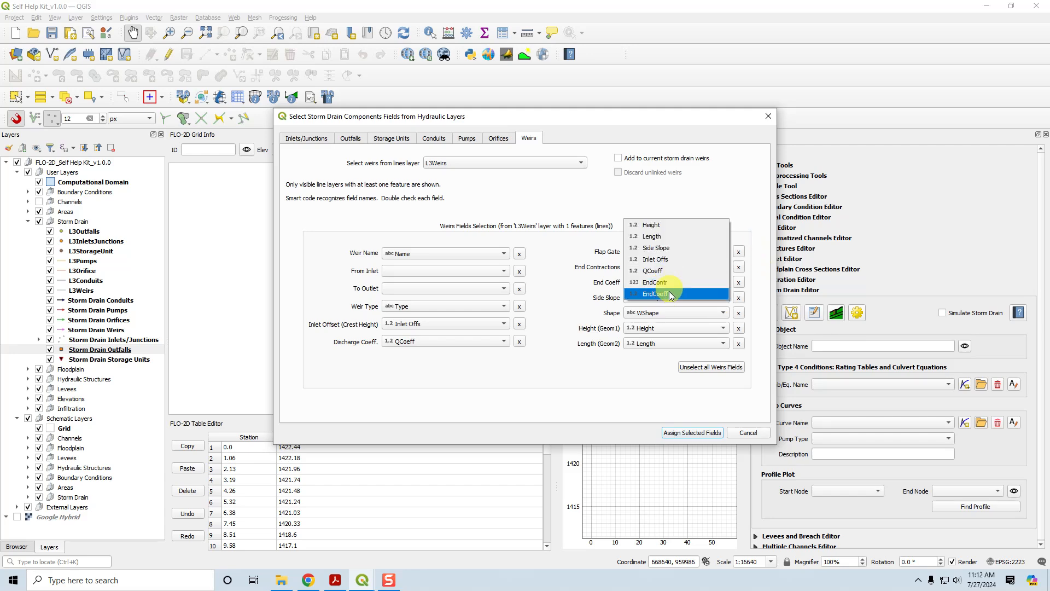
pyautogui.click(669, 291)
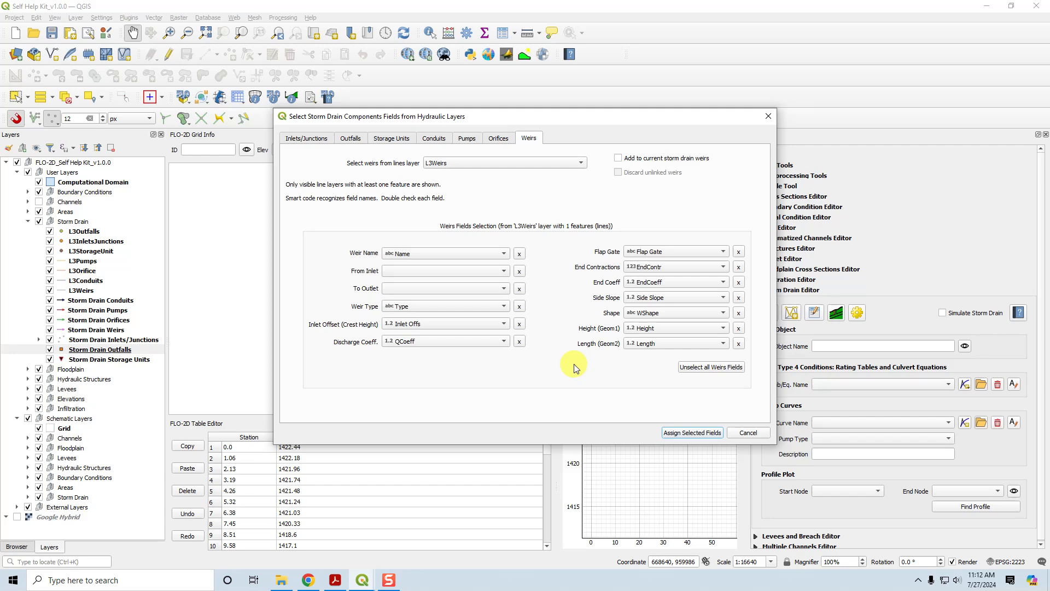
# Assign the selected fields to the storm drain components and dismiss the warning about conduits outside the computational domain.
pyautogui.click(685, 433)
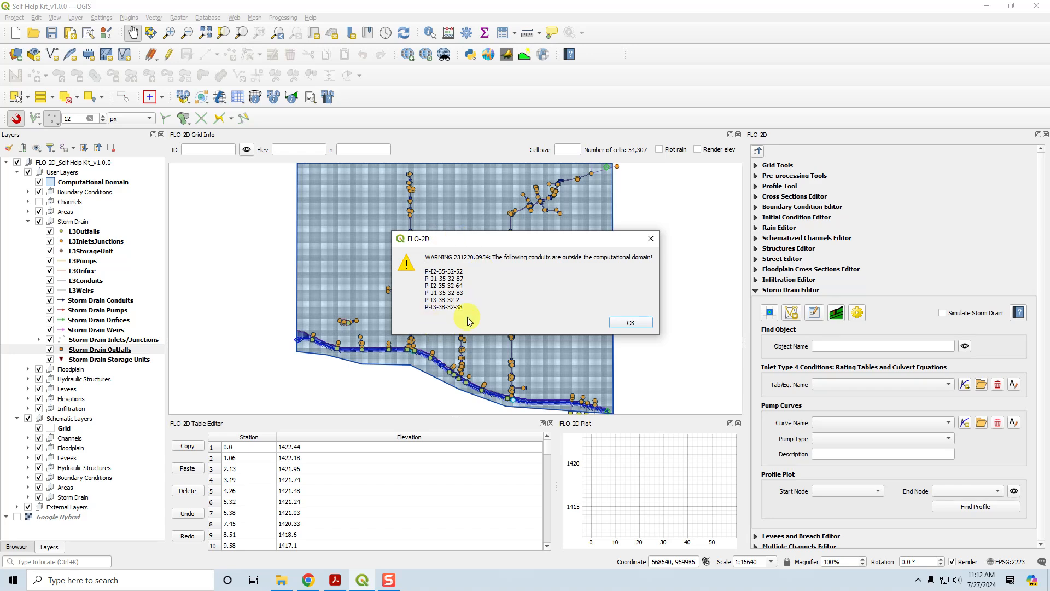
pyautogui.click(635, 321)
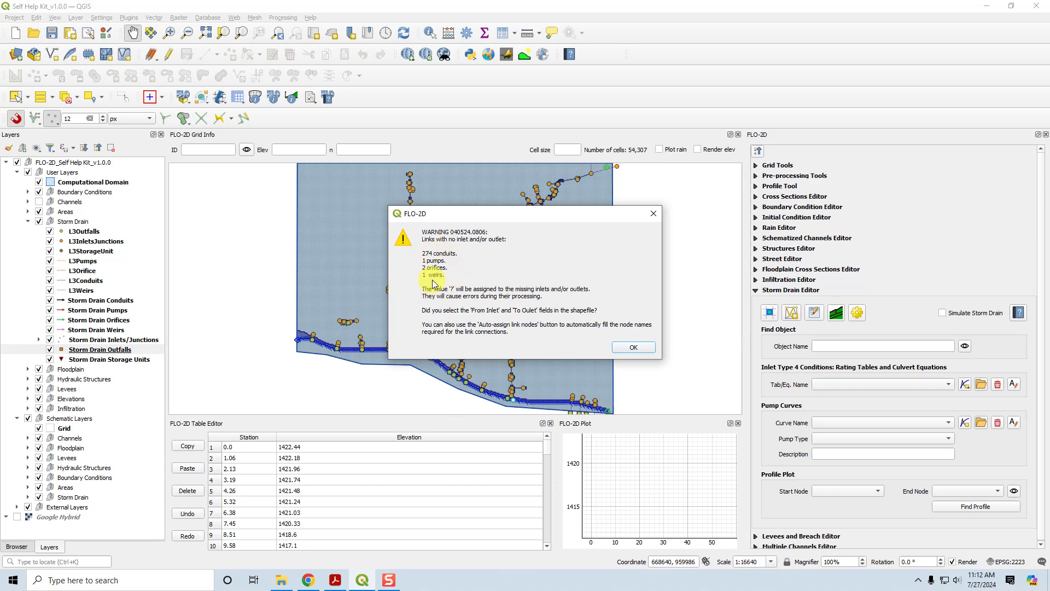
# Dismiss the warning about links with no inlet or outlet and the import notification.
pyautogui.click(632, 348)
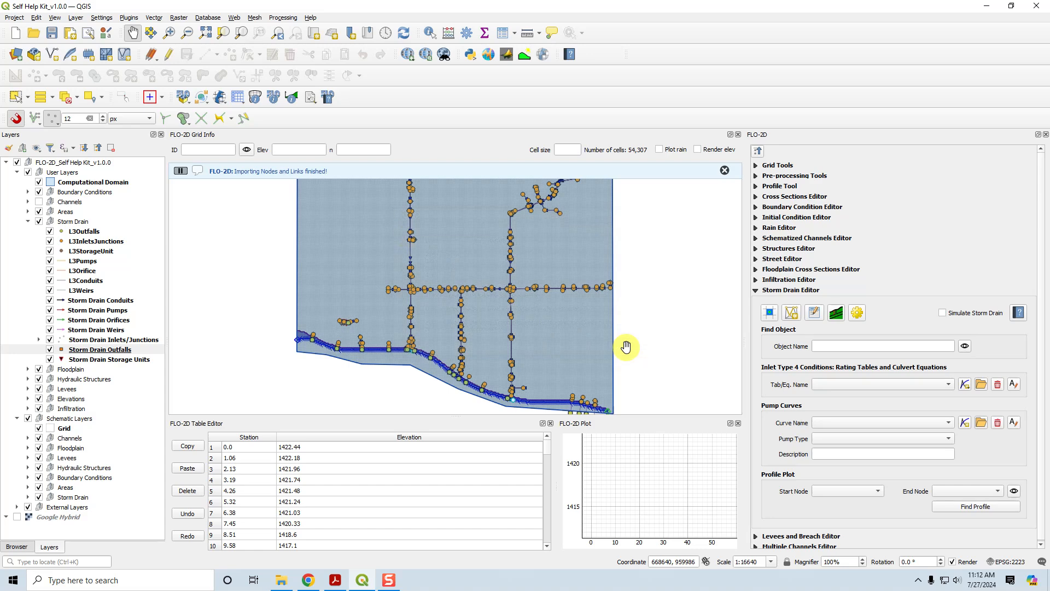
pyautogui.click(725, 170)
# Identify the easternmost L3InletsJunctions node just outside the computational domain's northeast corner to read its attributes.
pyautogui.moveTo(655, 192); pyautogui.dragTo(598, 248)
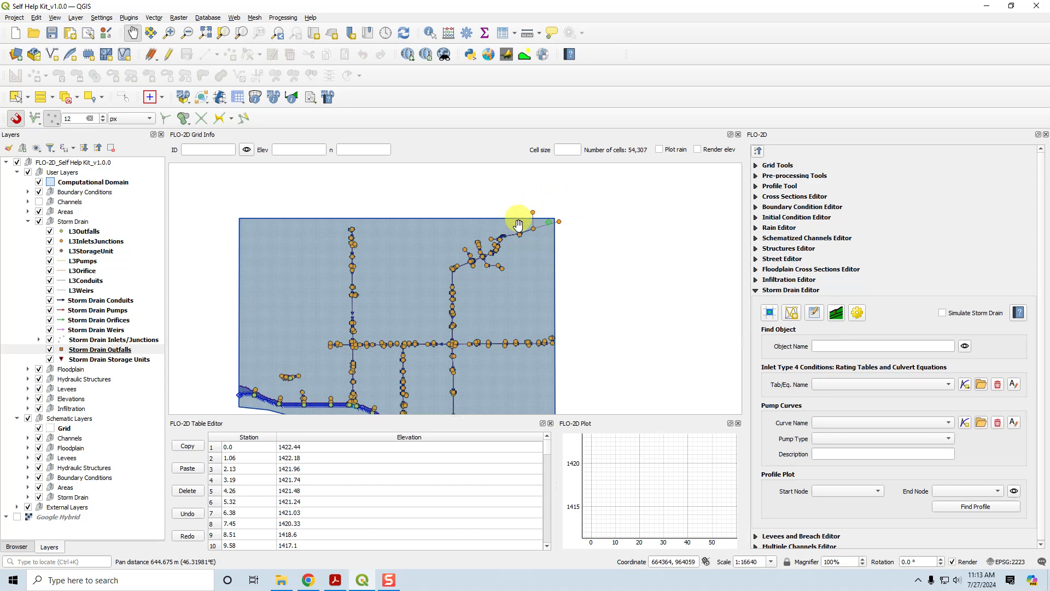
pyautogui.click(74, 244)
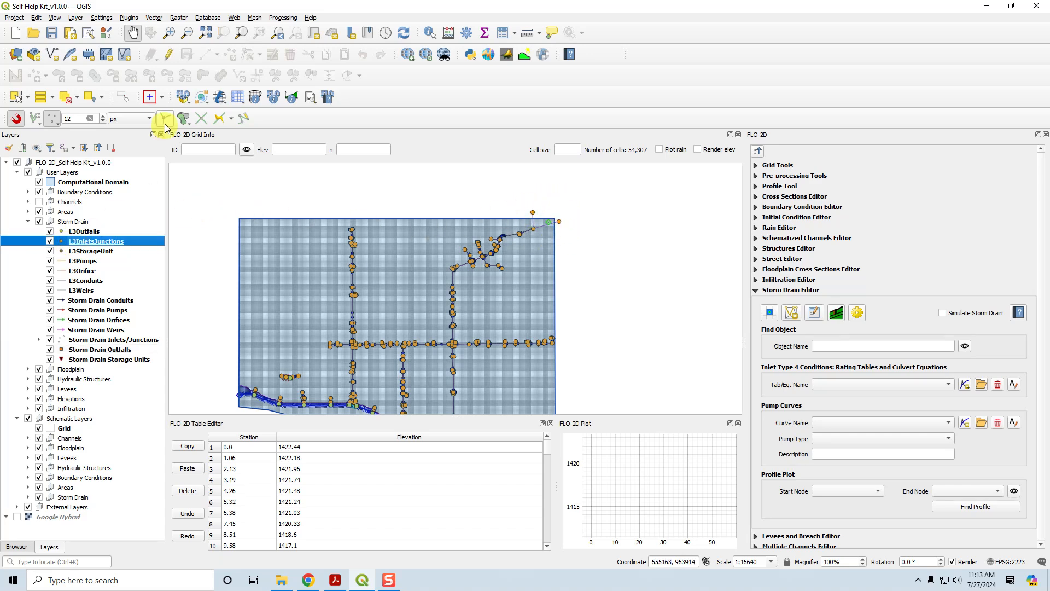
pyautogui.click(430, 33)
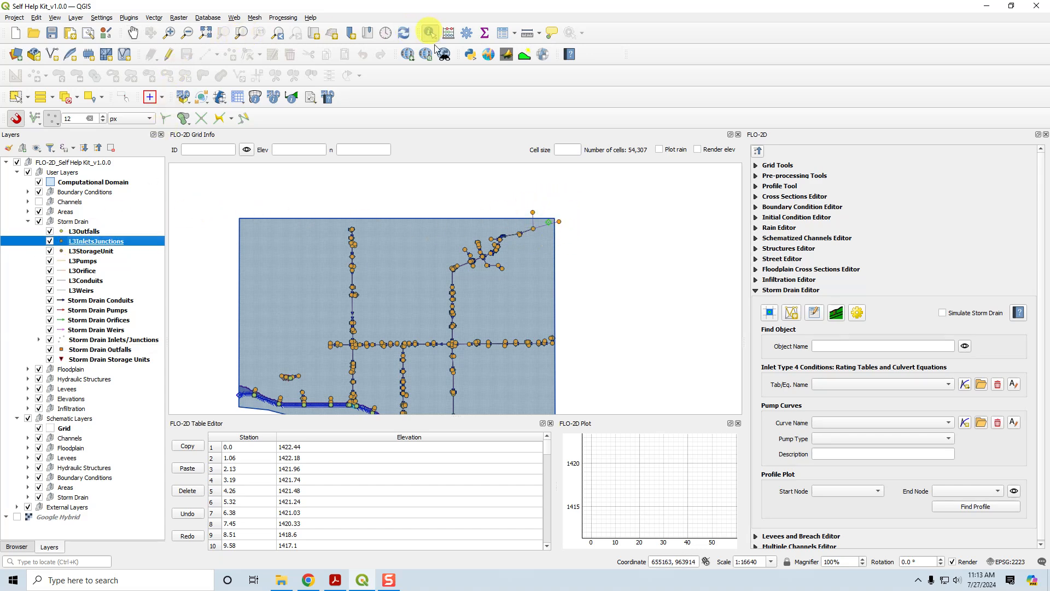
pyautogui.click(560, 222)
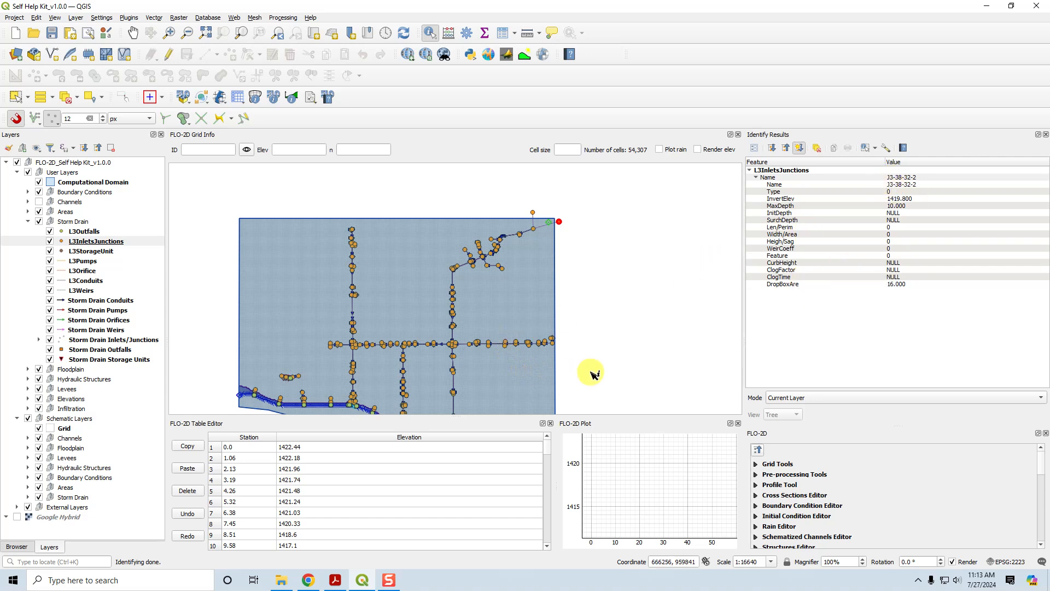
# Identify the westernmost of the four L3Outfalls points outside the domain's southeast edge, read its attributes and close the results.
pyautogui.moveTo(593, 380); pyautogui.dragTo(594, 245)
pyautogui.scroll(1, 521, 347)
pyautogui.click(505, 327)
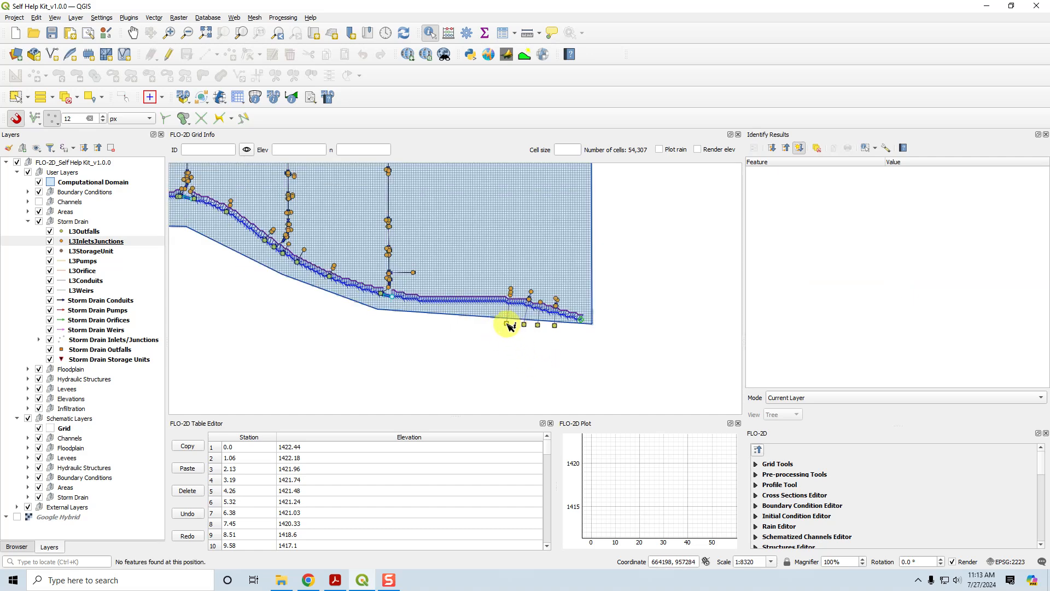
pyautogui.click(102, 233)
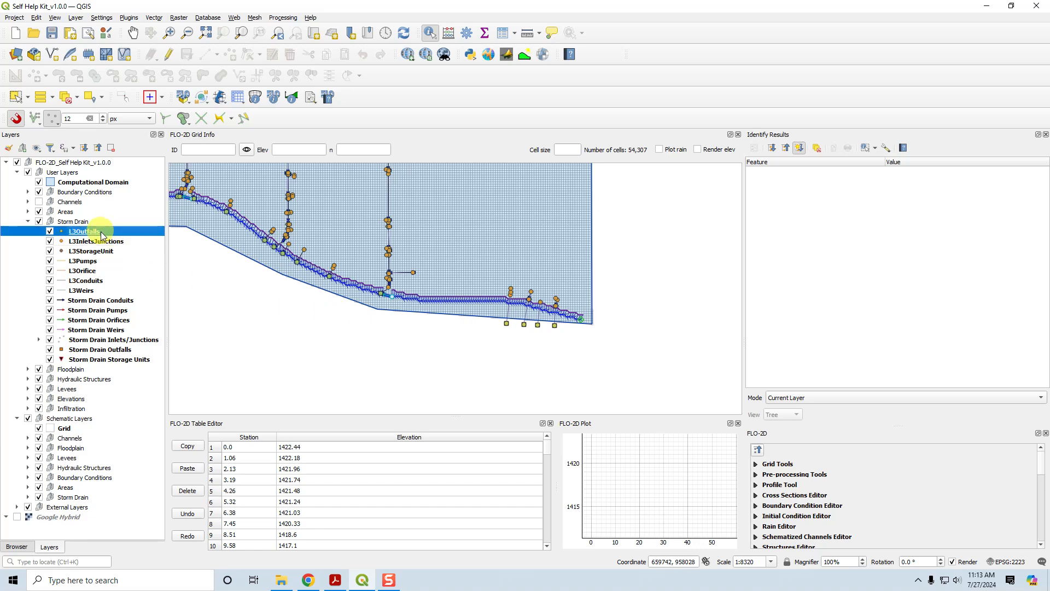
pyautogui.click(507, 326)
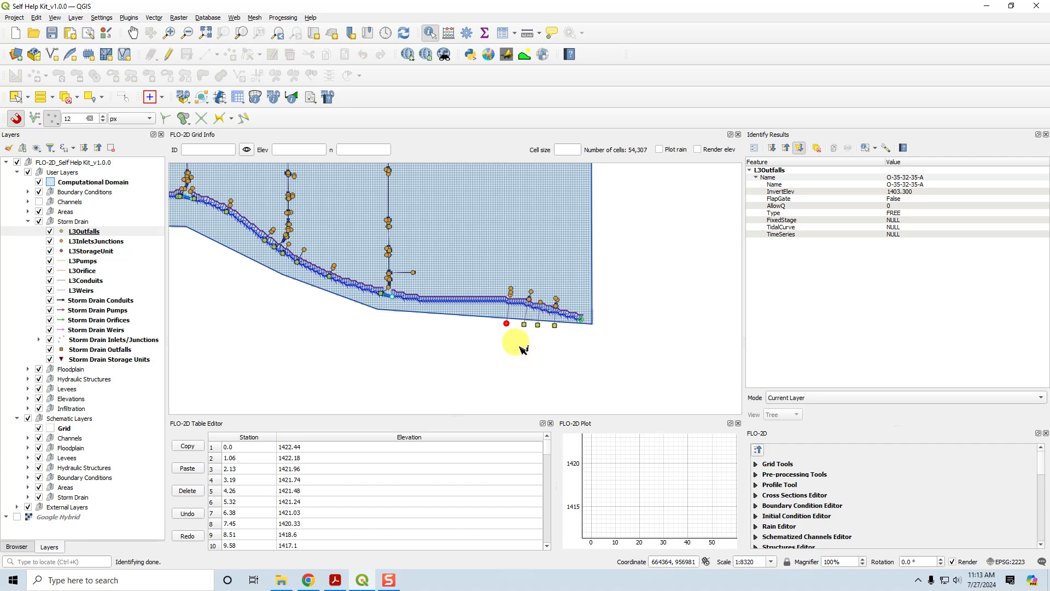
pyautogui.scroll(-2, 525, 355)
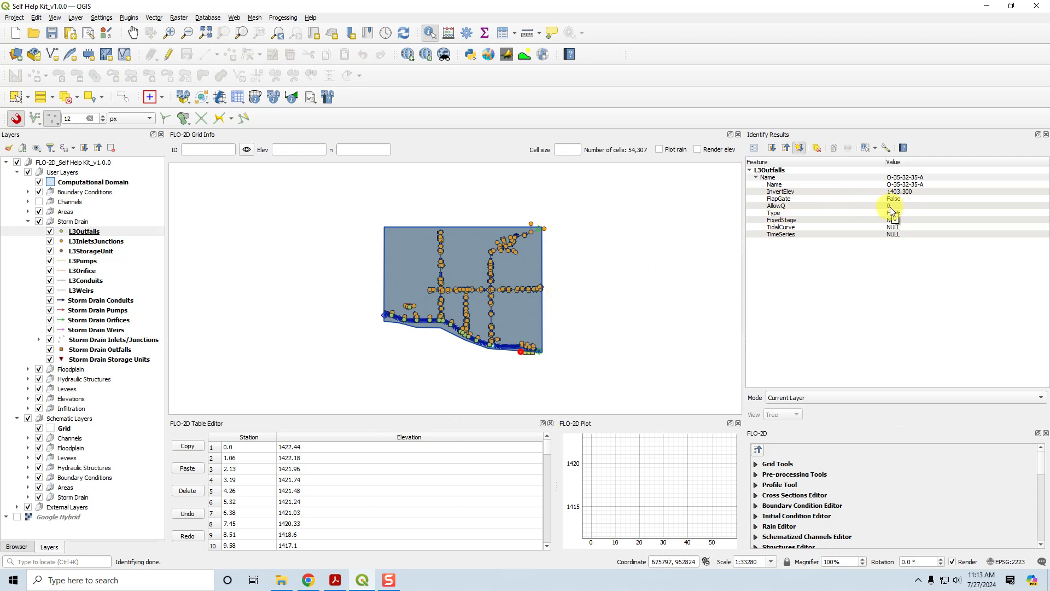
pyautogui.scroll(1, 542, 304)
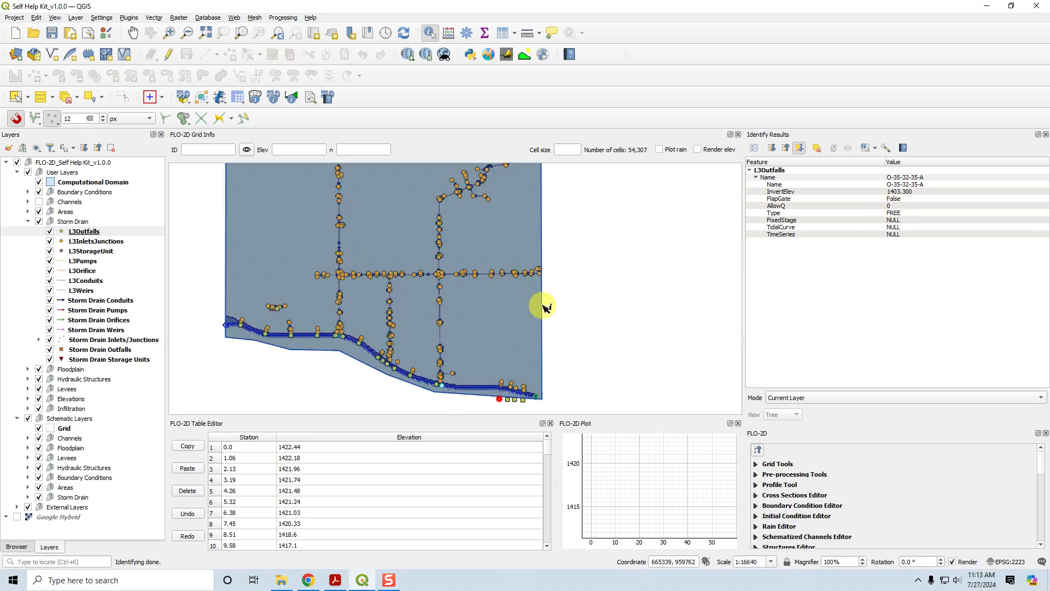
pyautogui.click(1045, 135)
# Auto-assign the inlet and outlet nodes of all conduits, pumps, orifices and weirs, overwriting the existing ones, and accept the summary.
pyautogui.click(74, 181)
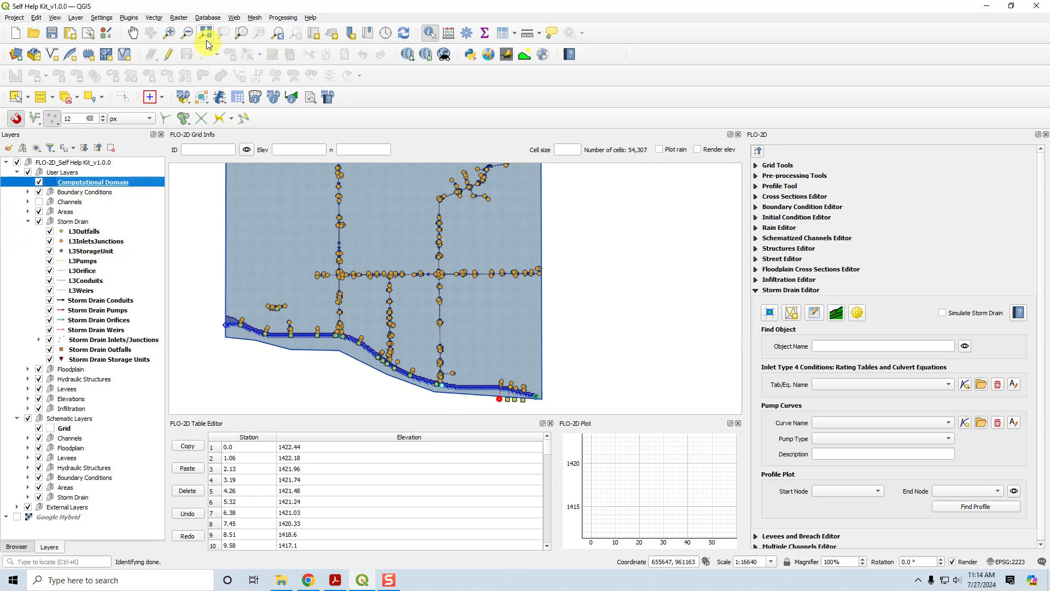
pyautogui.click(241, 33)
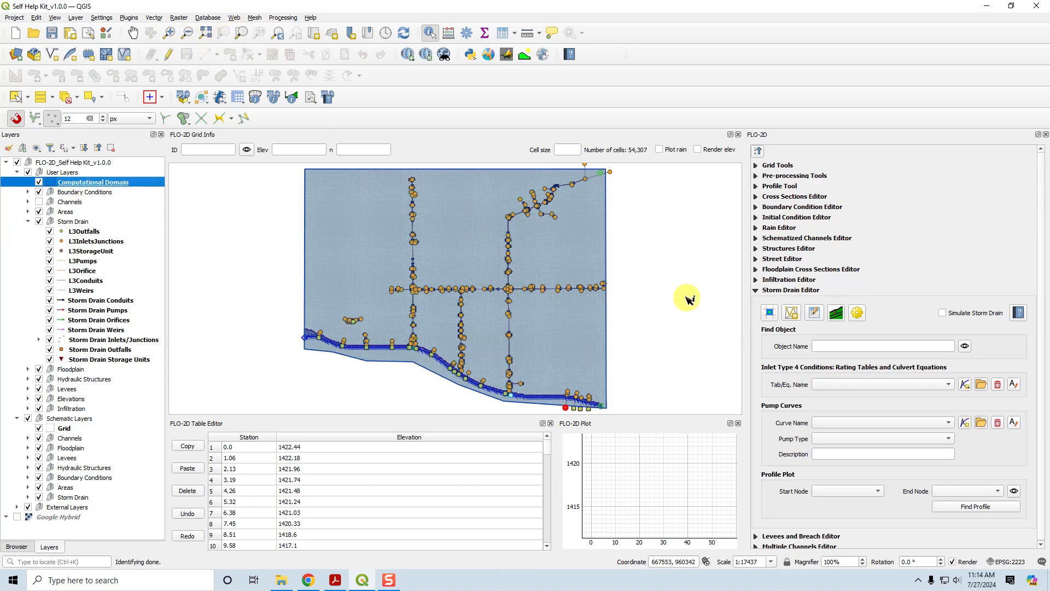
pyautogui.click(814, 313)
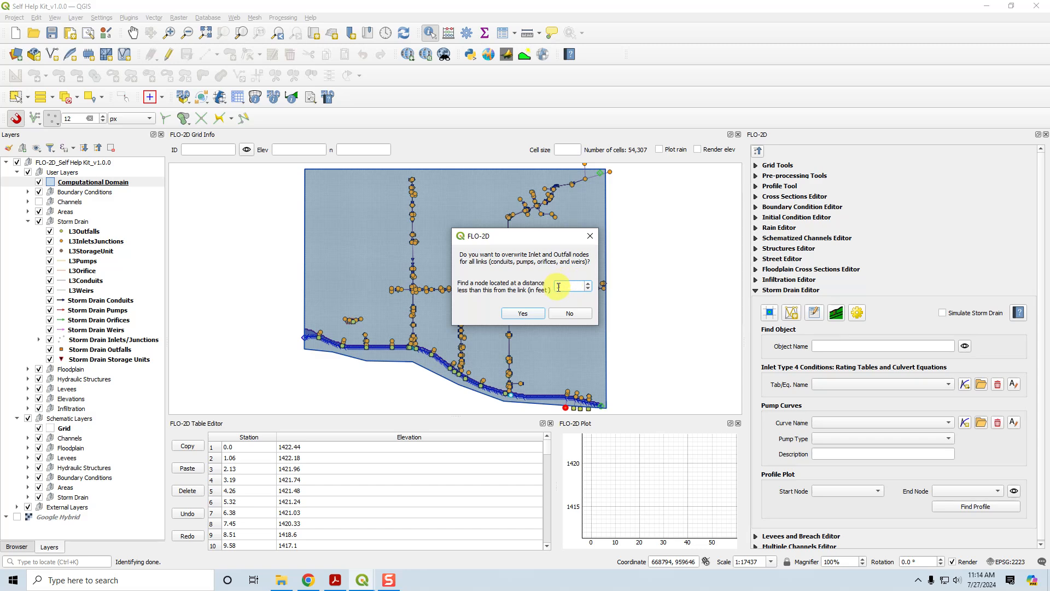
pyautogui.click(527, 313)
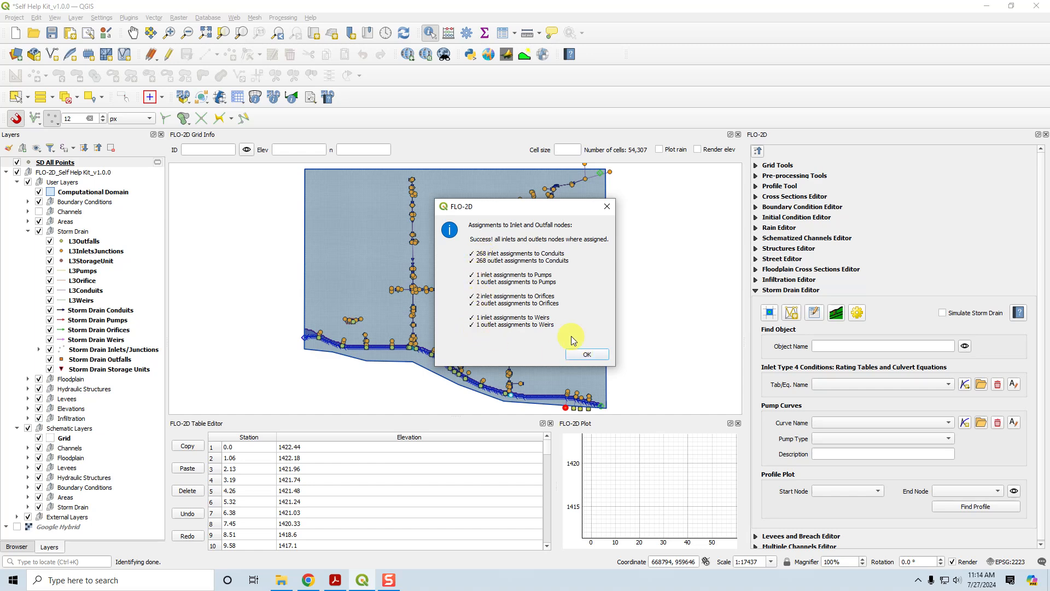
pyautogui.click(583, 353)
# Examine how the conduits connect to the inlets and junctions around the central trunk line intersection.
pyautogui.scroll(3, 434, 287)
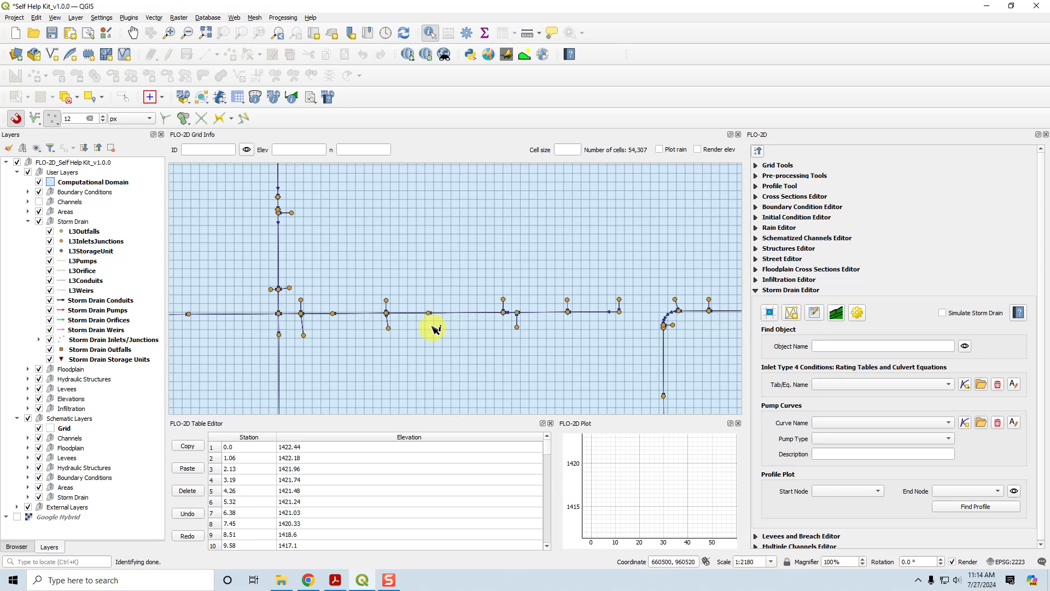
pyautogui.scroll(2, 430, 315)
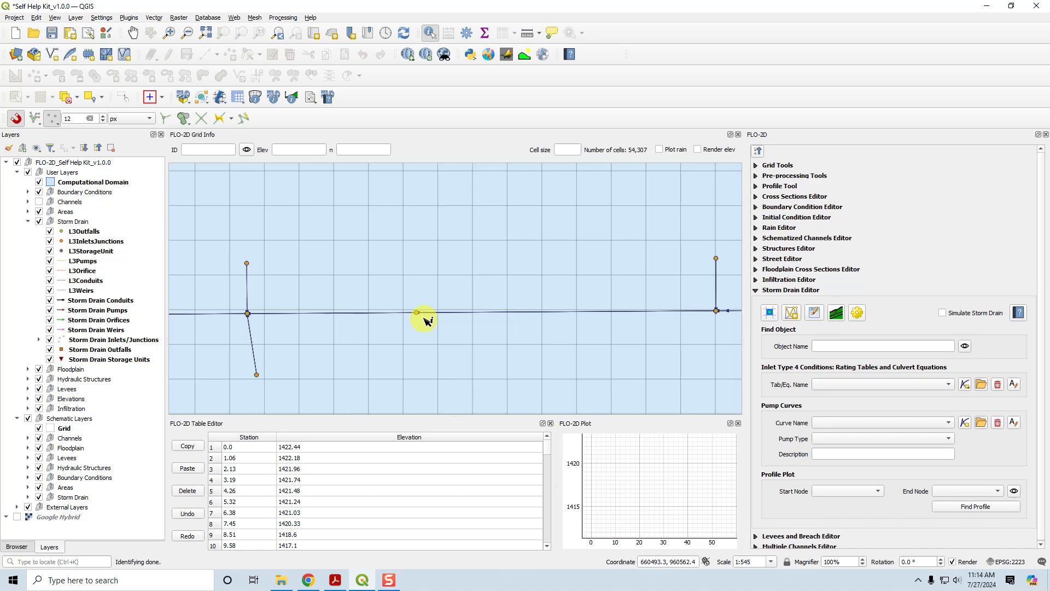
pyautogui.scroll(-2, 450, 323)
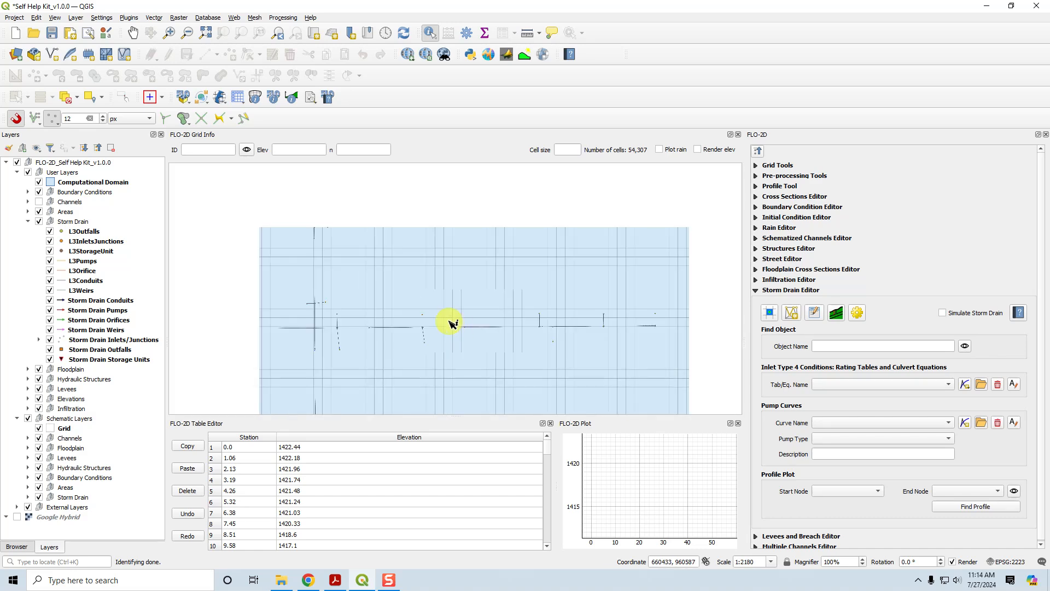
pyautogui.scroll(2, 305, 302)
pyautogui.moveTo(305, 303); pyautogui.dragTo(402, 307)
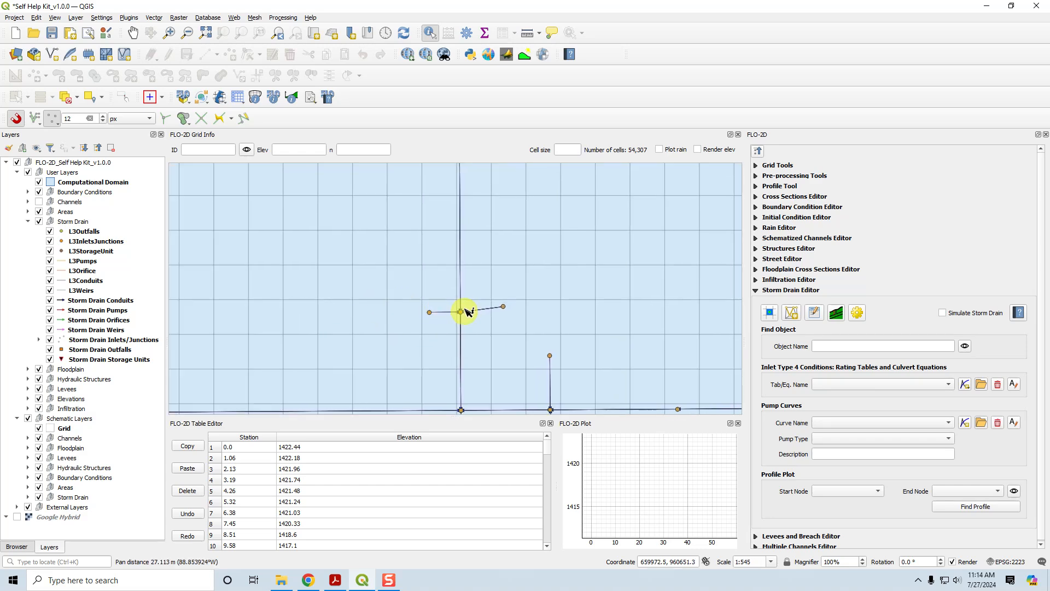
# Hide the seven imported source layers: L3Outfalls, L3InletsJunctions, L3StorageUnit, L3Pumps, L3Orifice, L3Conduits and L3Weirs.
pyautogui.click(88, 300)
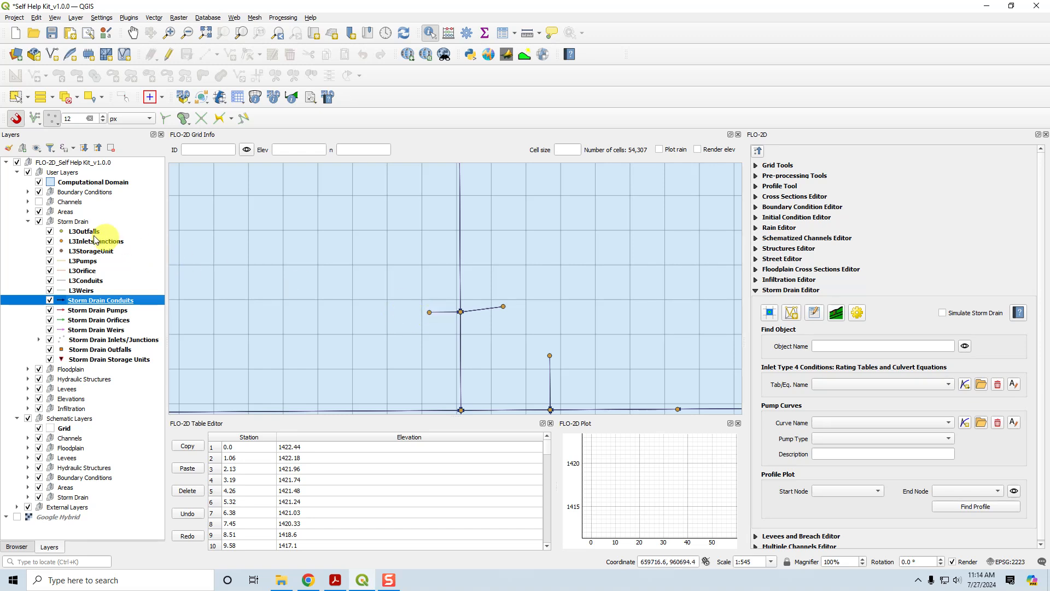
pyautogui.click(82, 231)
pyautogui.keyDown('shift'); pyautogui.click(77, 291); pyautogui.keyUp('shift')
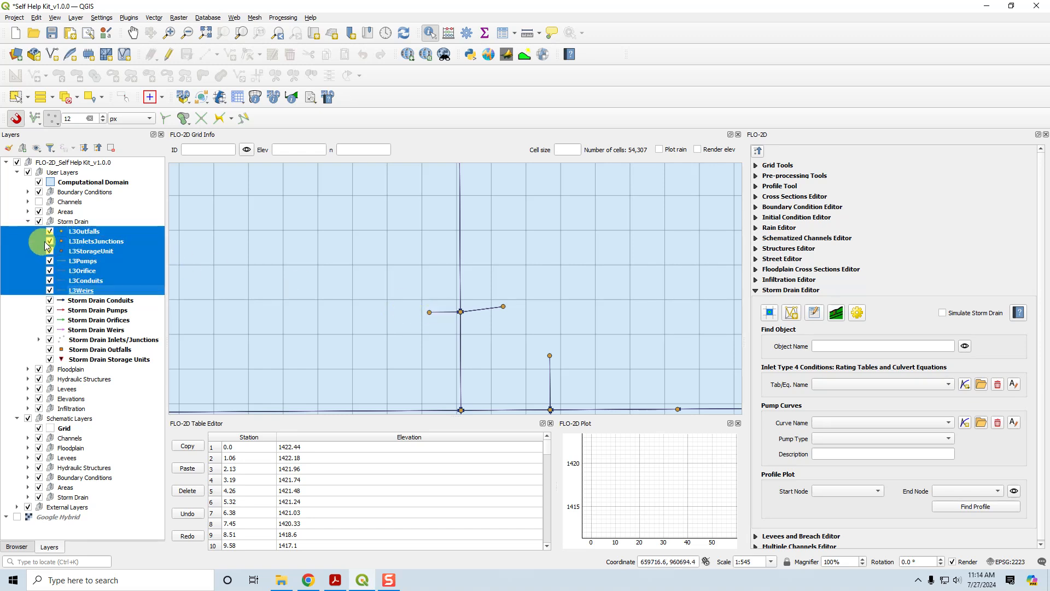
pyautogui.click(50, 232)
pyautogui.click(50, 241)
pyautogui.click(50, 251)
pyautogui.click(50, 261)
pyautogui.click(49, 271)
pyautogui.click(50, 280)
pyautogui.click(50, 291)
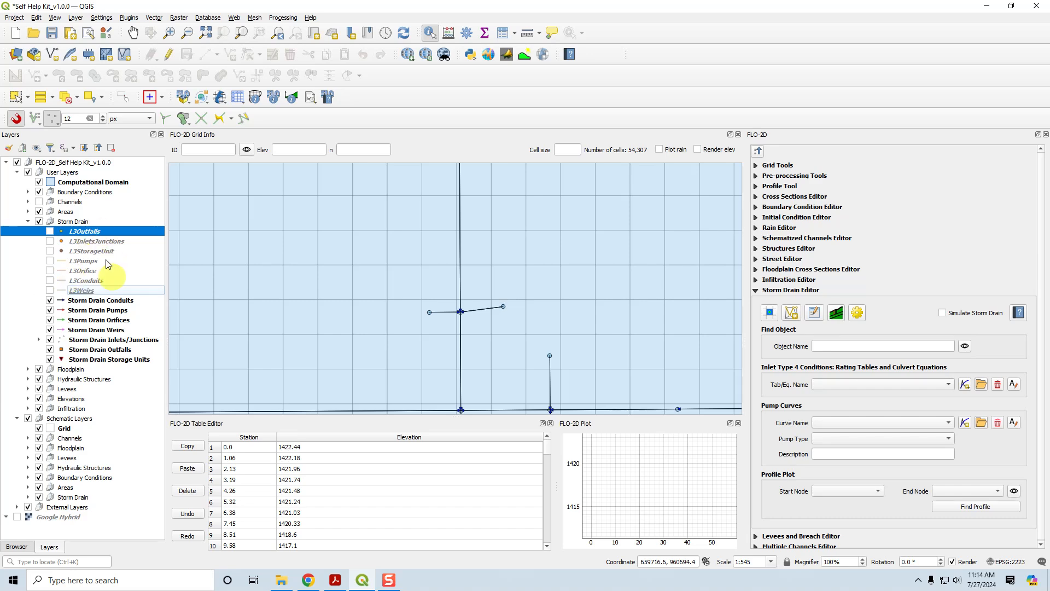
# Identify the short Storm Drain Conduits line joining the trunk from the west to check its inlet and outlet nodes.
pyautogui.click(88, 300)
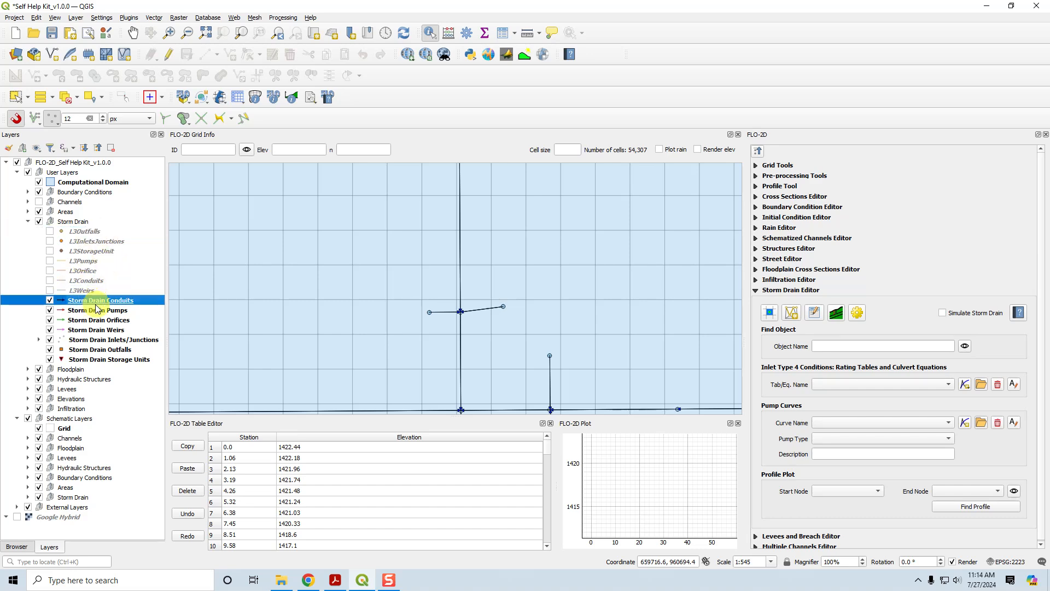
pyautogui.click(448, 313)
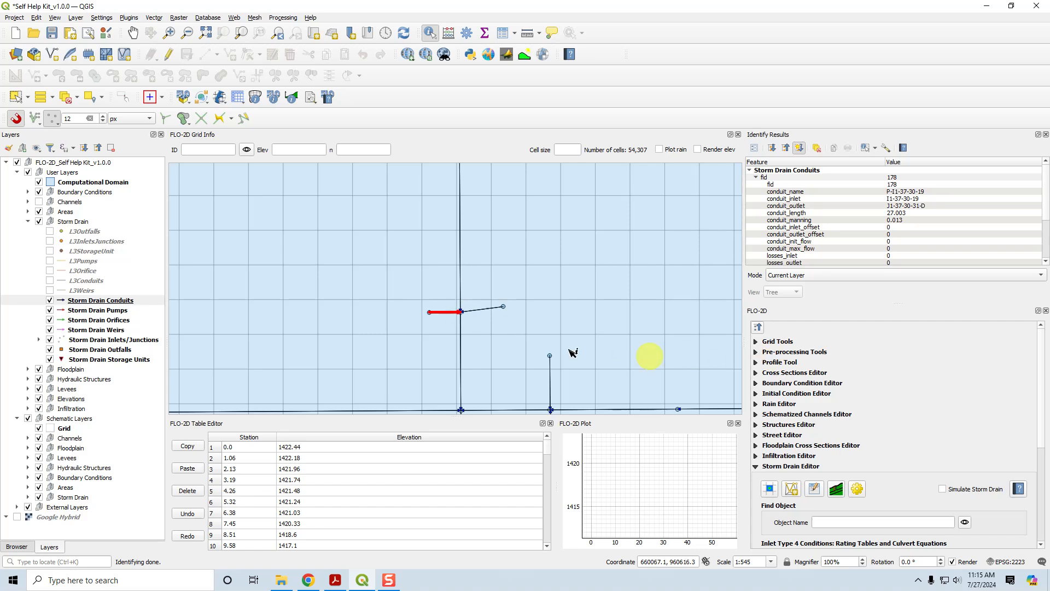
# Enable editing on the Storm Drain Conduits layer for the curved conduit where the east-west line turns south.
pyautogui.scroll(-2, 470, 326)
pyautogui.scroll(-1, 495, 364)
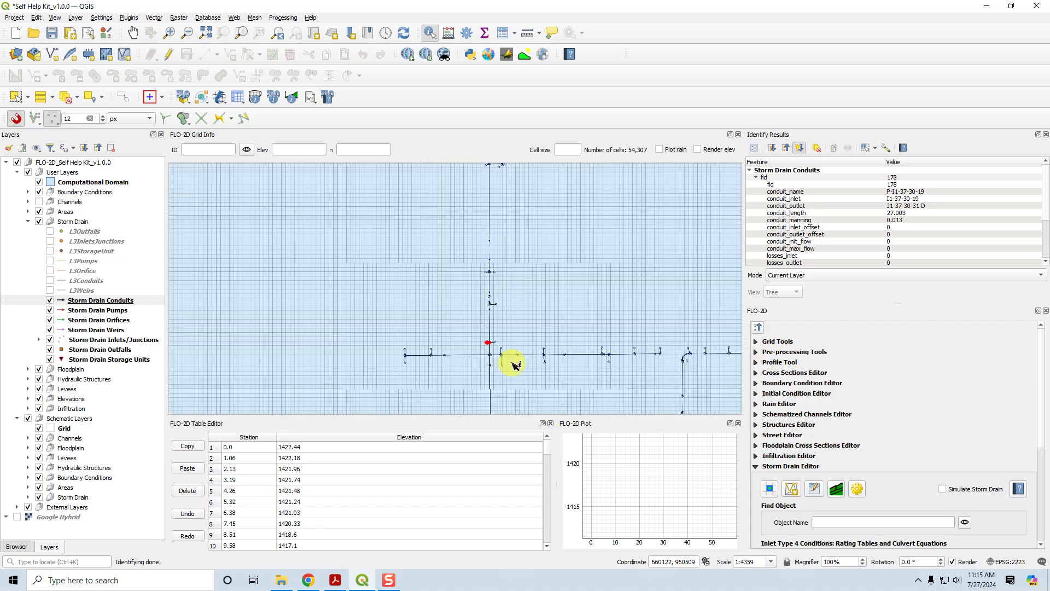
pyautogui.moveTo(516, 368); pyautogui.dragTo(329, 281)
pyautogui.scroll(2, 499, 264)
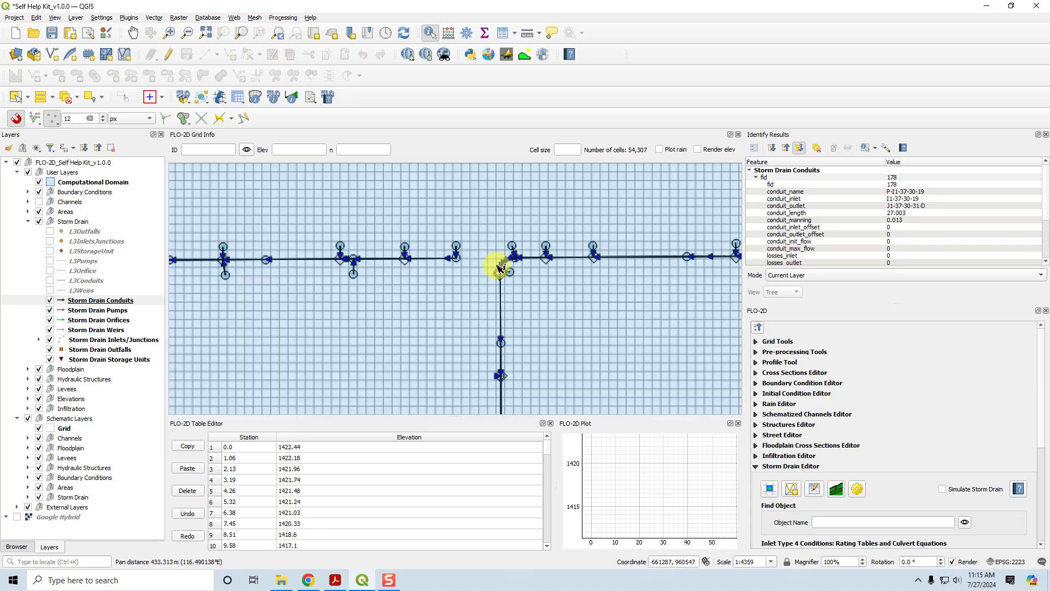
pyautogui.moveTo(539, 263); pyautogui.dragTo(500, 274)
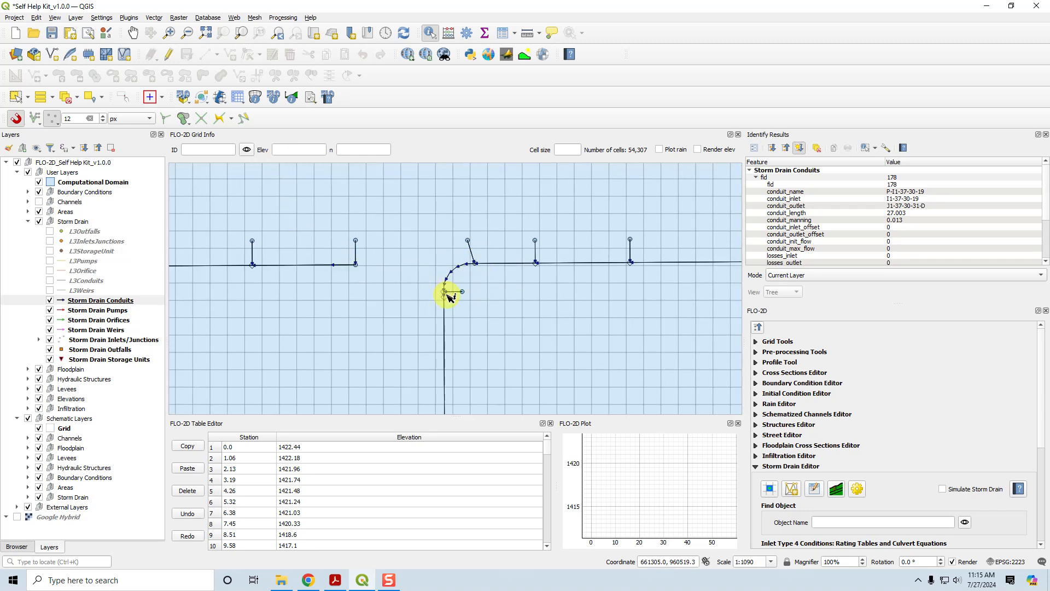
pyautogui.click(104, 300)
pyautogui.click(168, 54)
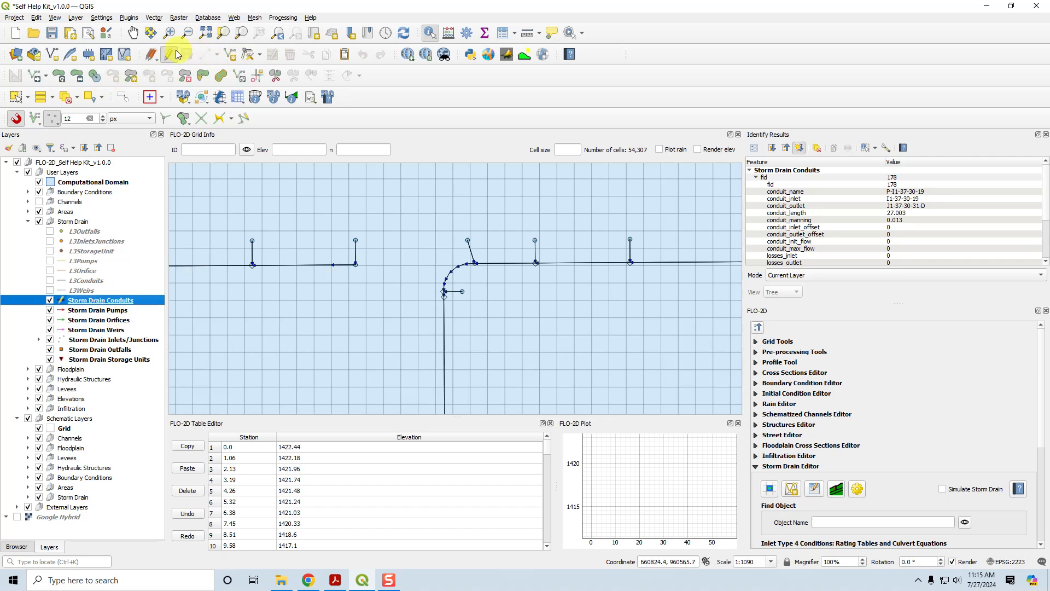
# Reverse the line direction of the curved conduit at the bend.
pyautogui.rightClick(400, 96)
pyautogui.click(375, 97)
pyautogui.click(246, 55)
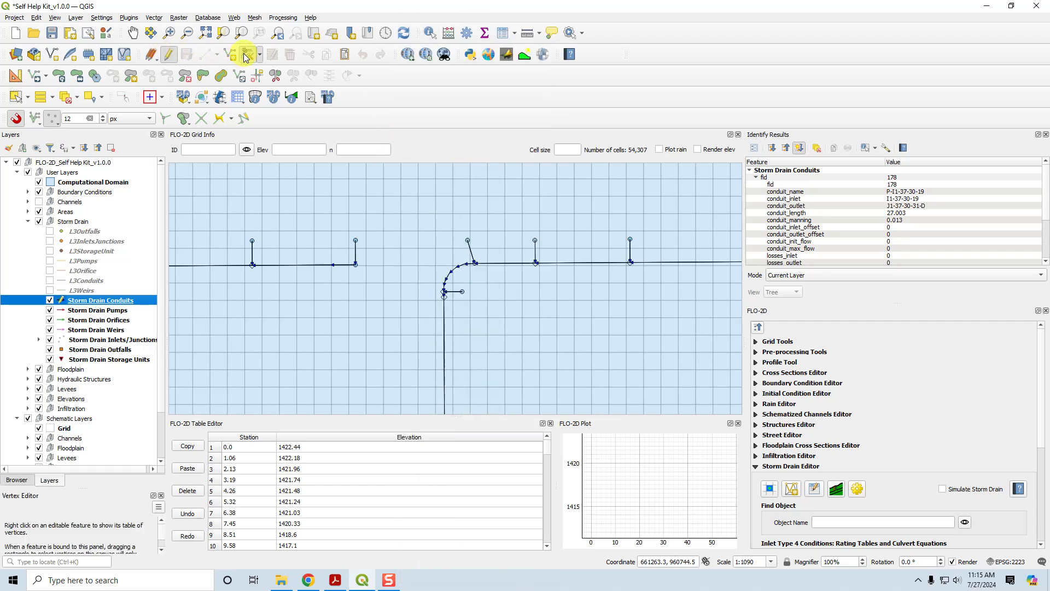
pyautogui.rightClick(412, 81)
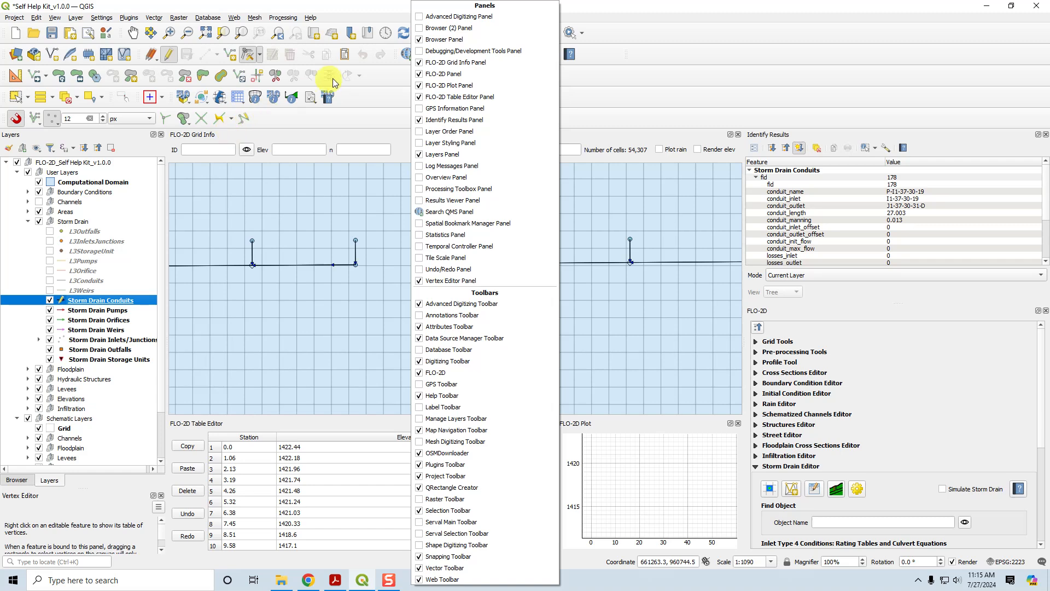
pyautogui.click(380, 82)
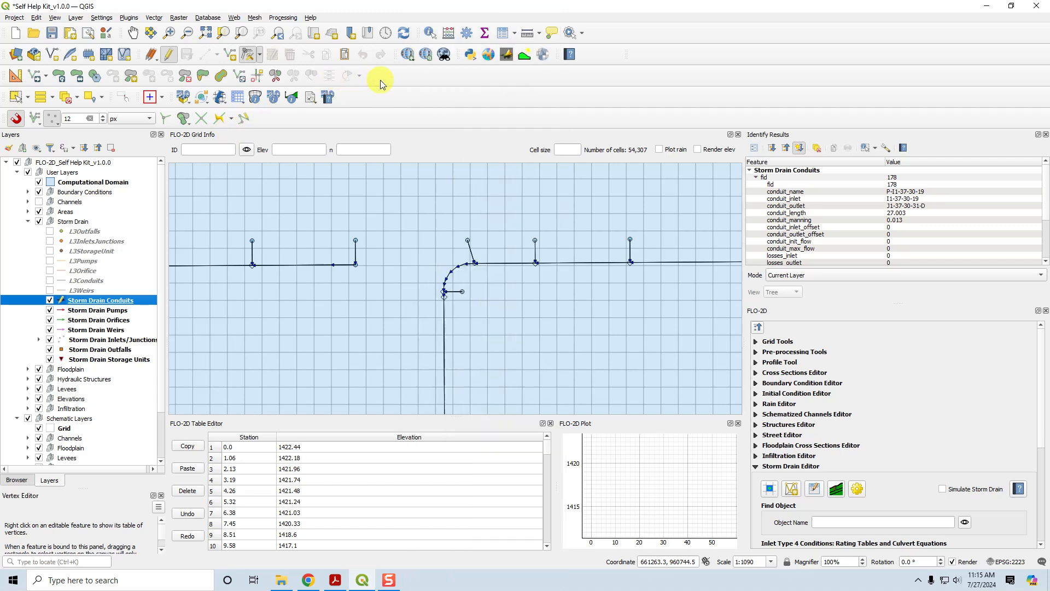
pyautogui.click(239, 81)
pyautogui.click(430, 277)
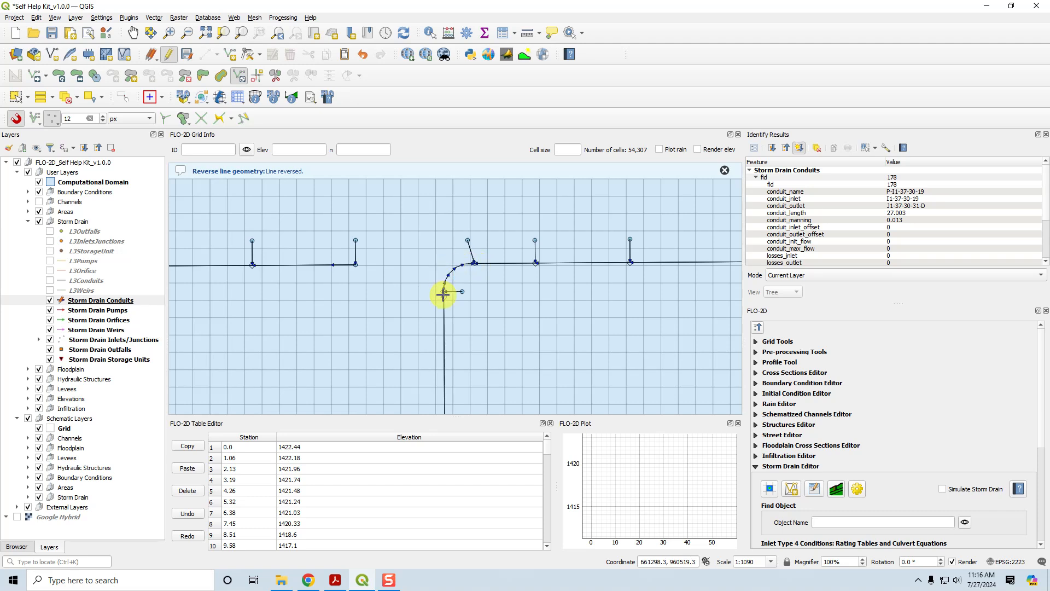
# Move the curved conduit's southern end vertex off its junction, a short distance to the west, with the Vertex tool.
pyautogui.scroll(1, 453, 277)
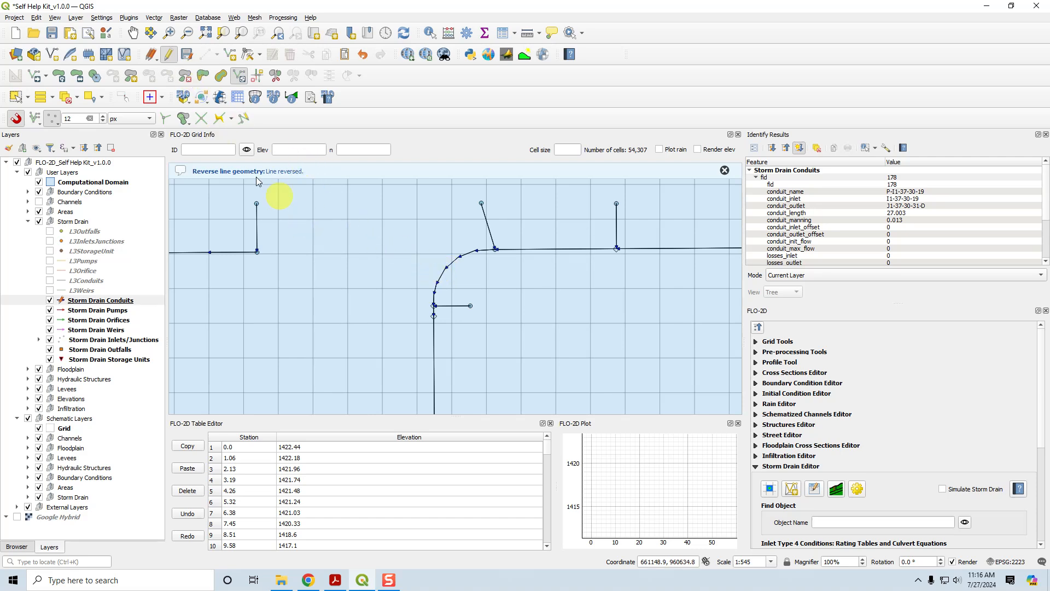
pyautogui.click(248, 56)
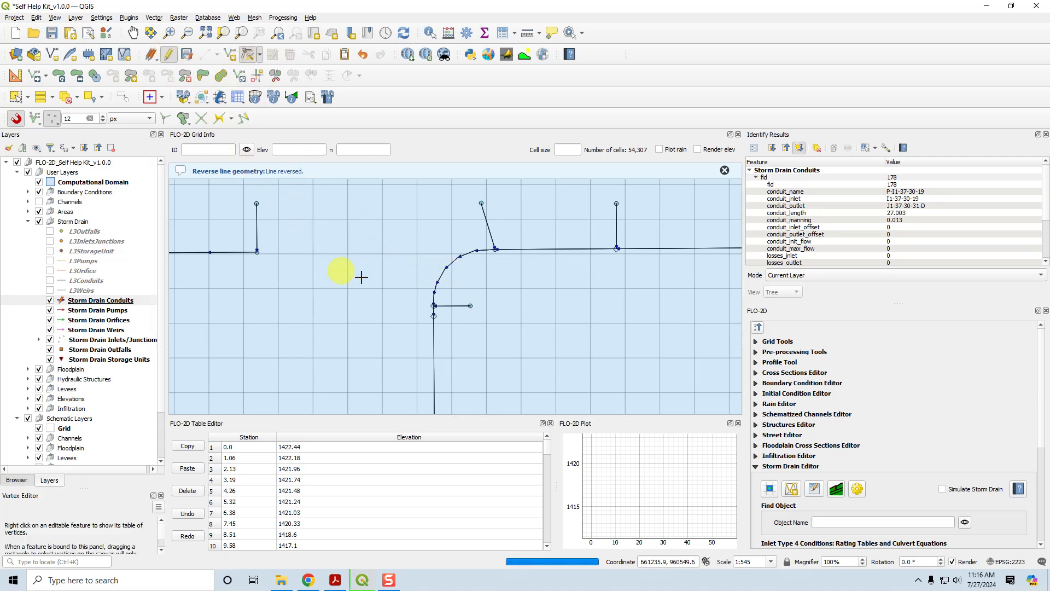
pyautogui.scroll(3, 421, 304)
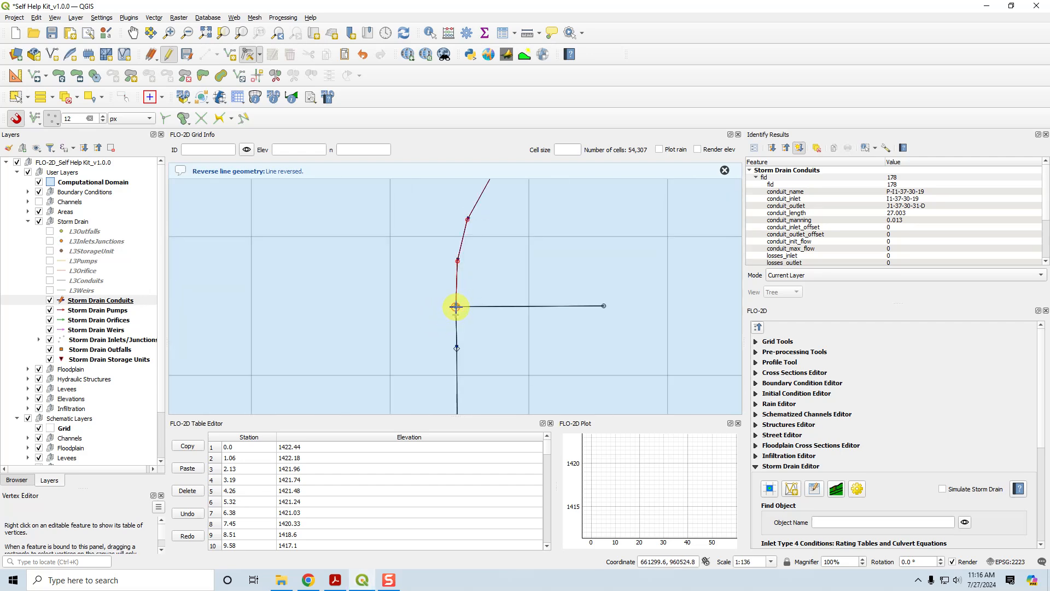
pyautogui.click(455, 304)
pyautogui.click(429, 300)
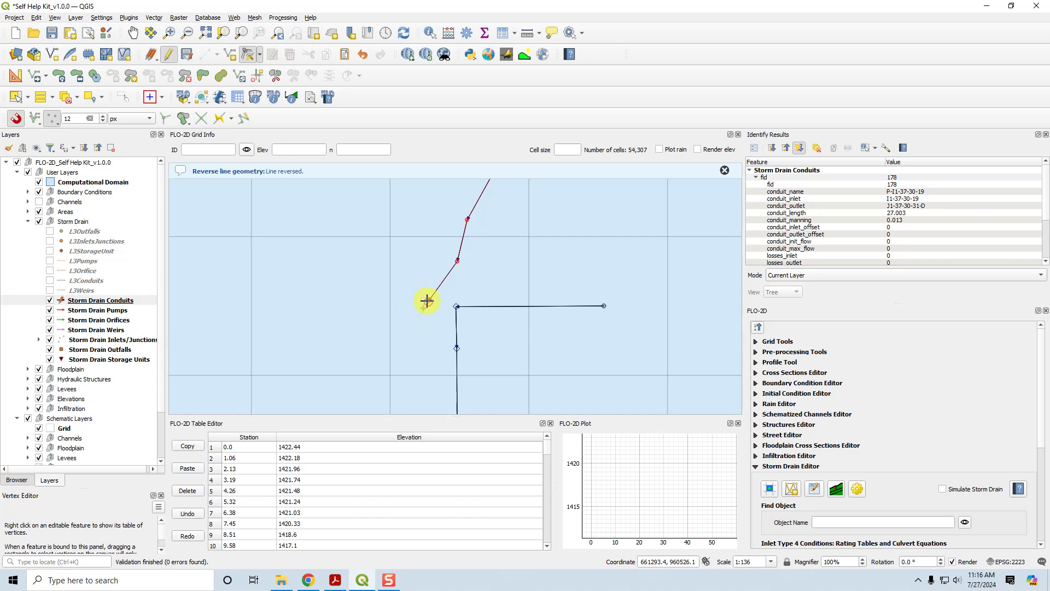
# Try moving the curved conduit's southern end vertex again and snapping it back onto the junction node.
pyautogui.click(404, 275)
pyautogui.click(421, 296)
pyautogui.rightClick(304, 122)
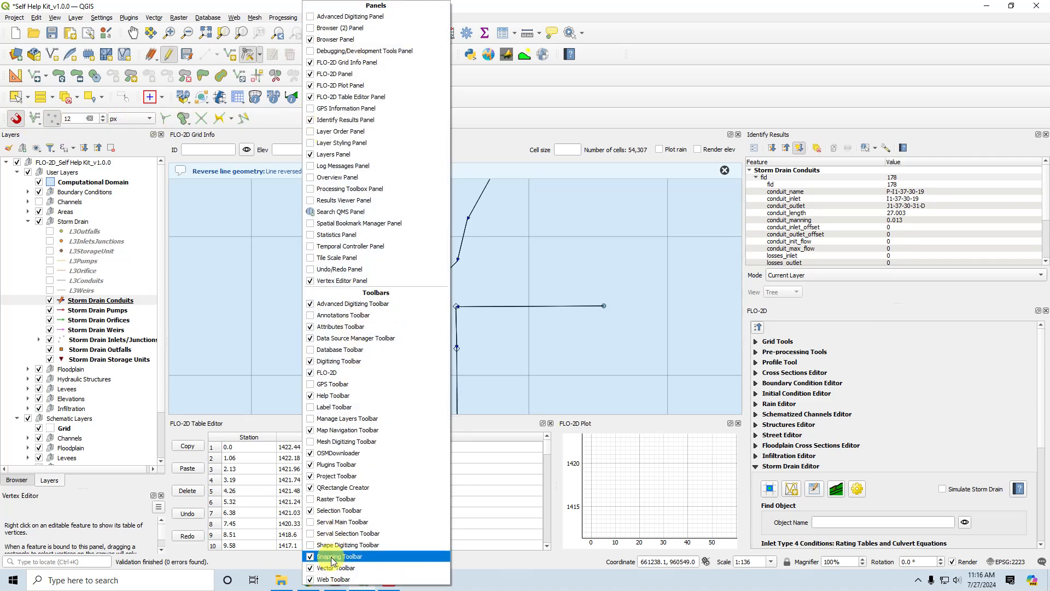
pyautogui.click(494, 166)
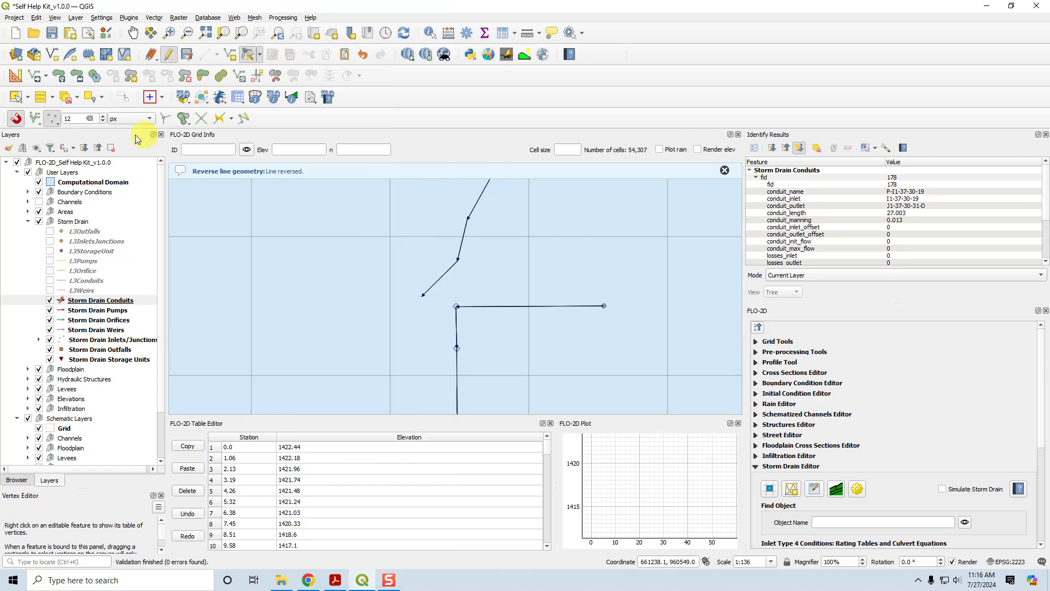
pyautogui.click(419, 299)
pyautogui.click(456, 306)
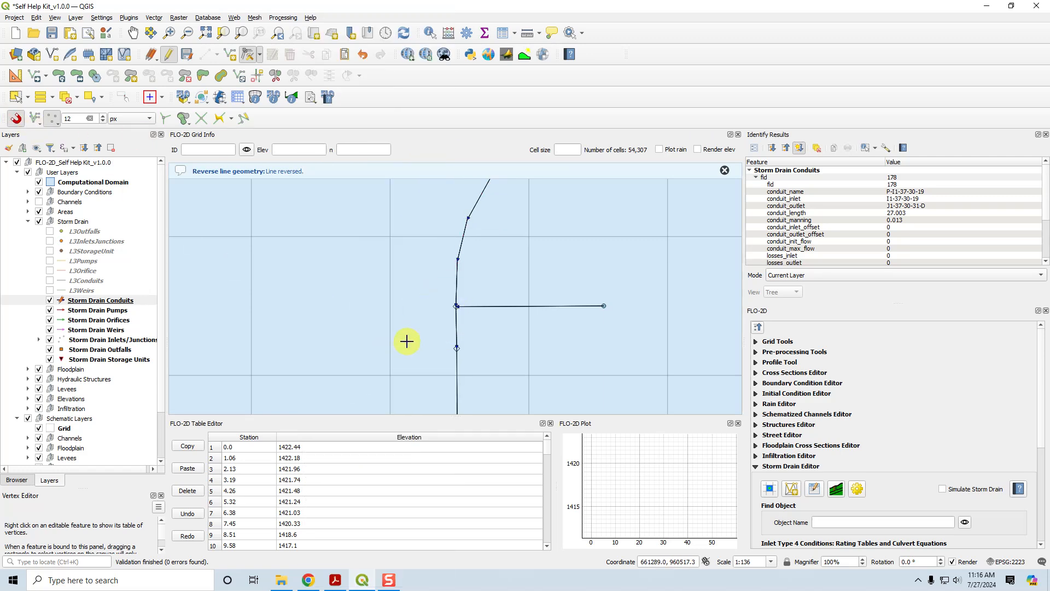
pyautogui.scroll(-3, 408, 335)
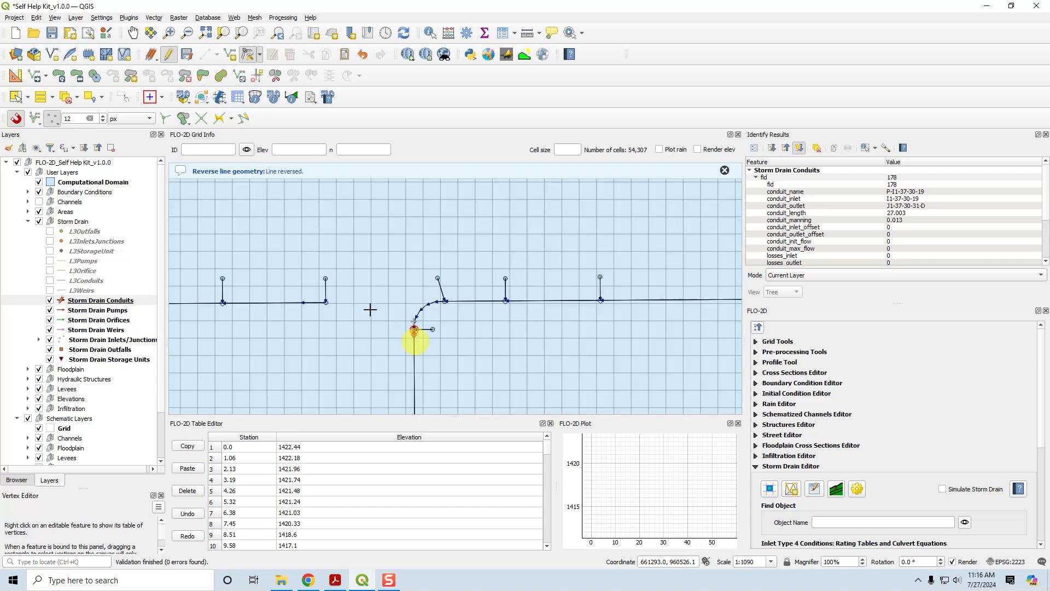
# Turn off snapping and end editing of the Storm Drain Conduits layer, discarding the changes.
pyautogui.click(16, 118)
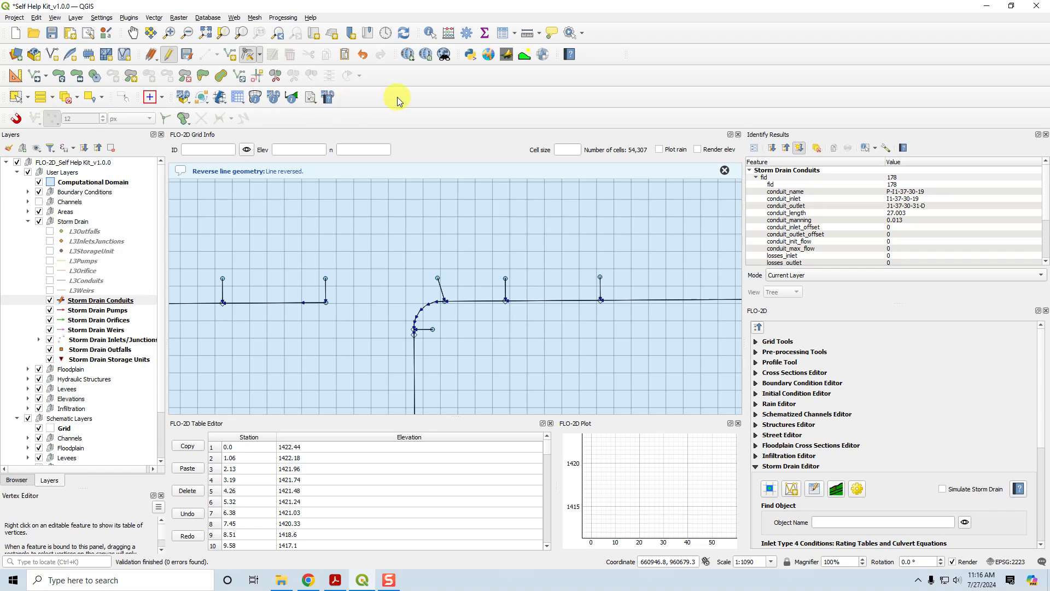
pyautogui.click(169, 54)
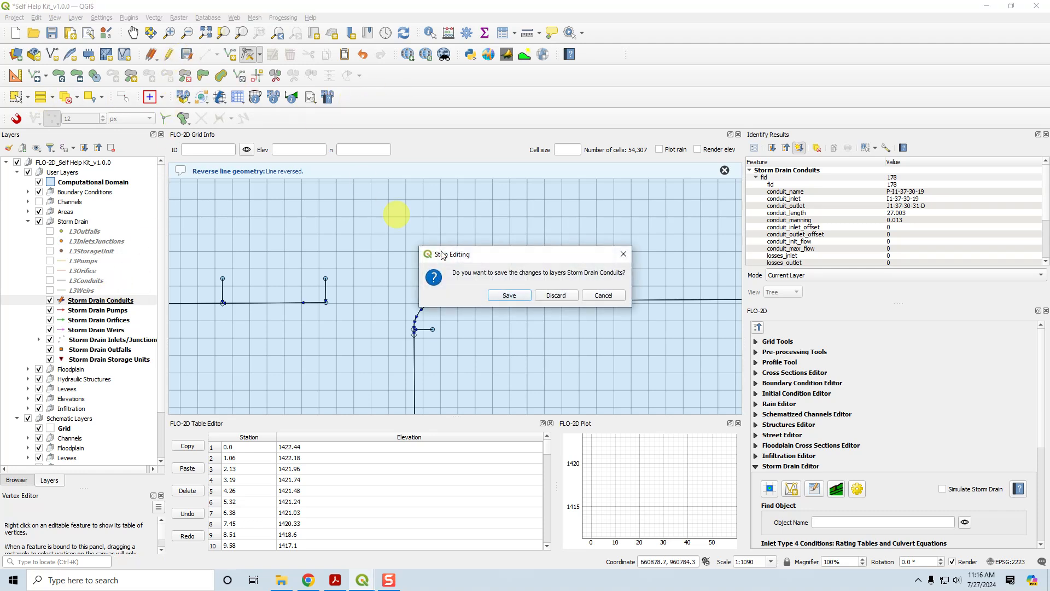
pyautogui.click(564, 296)
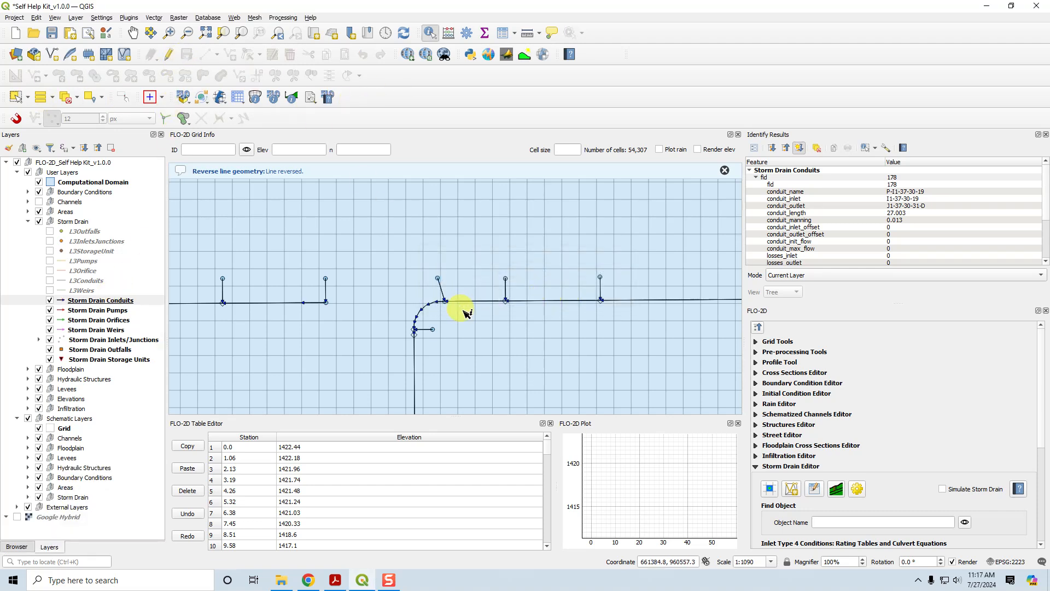
# Close the identify results and enable Simulate Storm Drain for the project.
pyautogui.click(1046, 134)
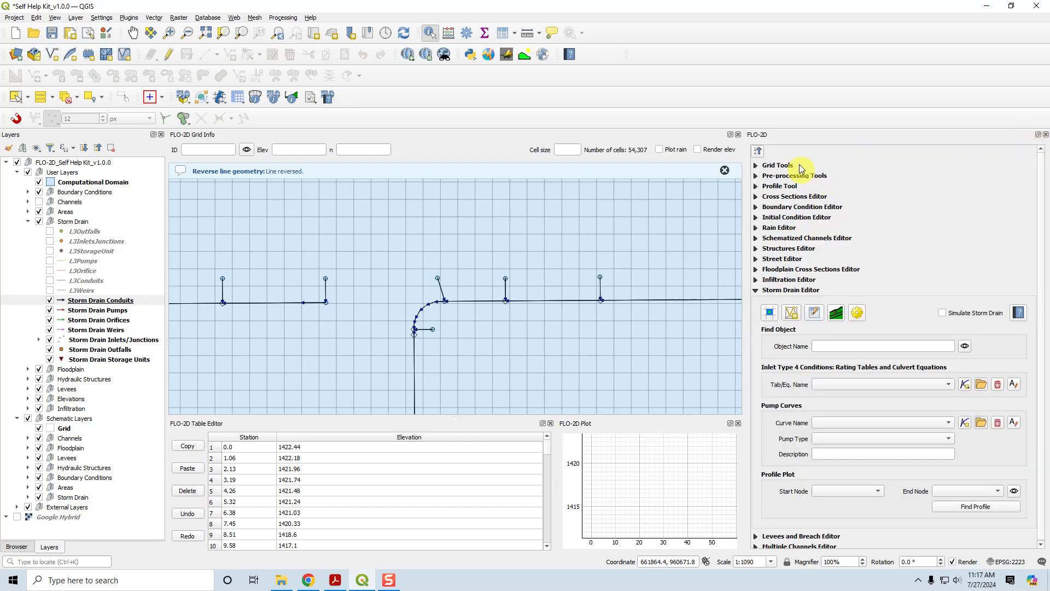
pyautogui.scroll(-4, 493, 265)
pyautogui.moveTo(566, 235); pyautogui.dragTo(476, 281)
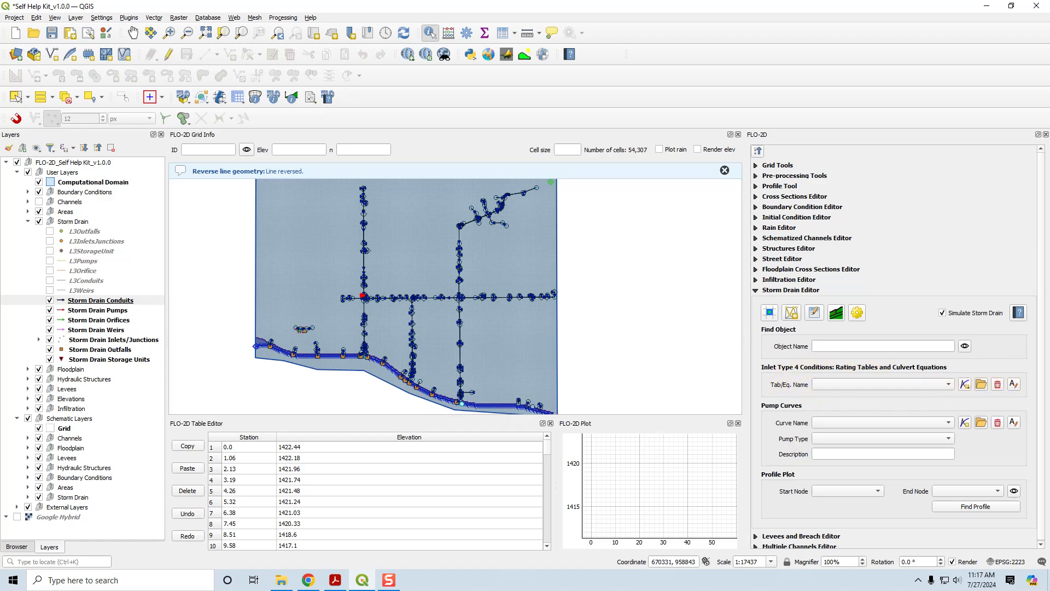
# Switch to the online FLO-2D documentation and read the Single Rating Table instructions under Type 4 Tables Group.
pyautogui.moveTo(1049, 120); pyautogui.dragTo(743, 28)
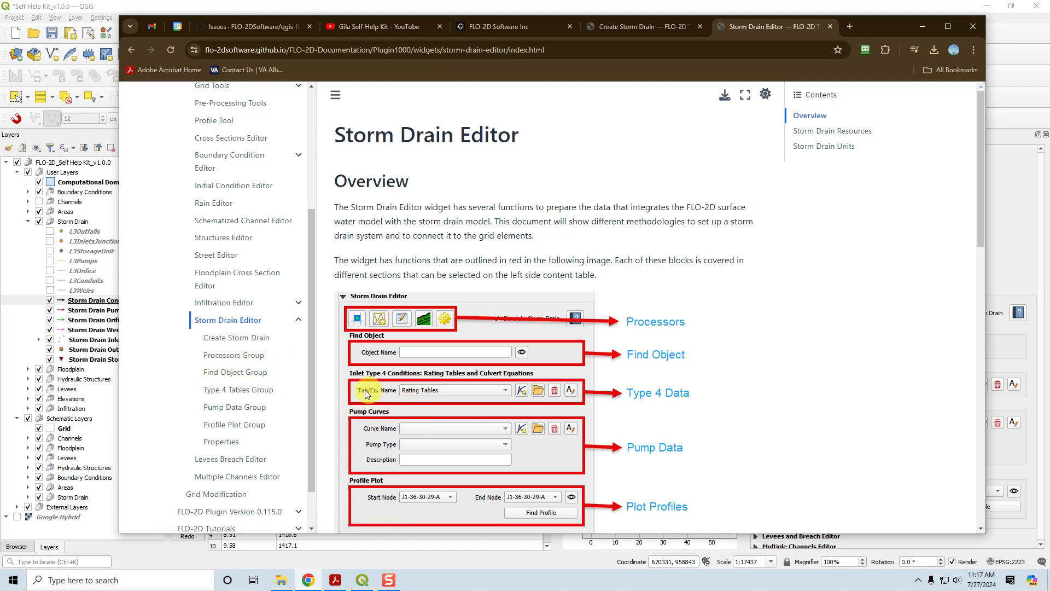
pyautogui.click(250, 390)
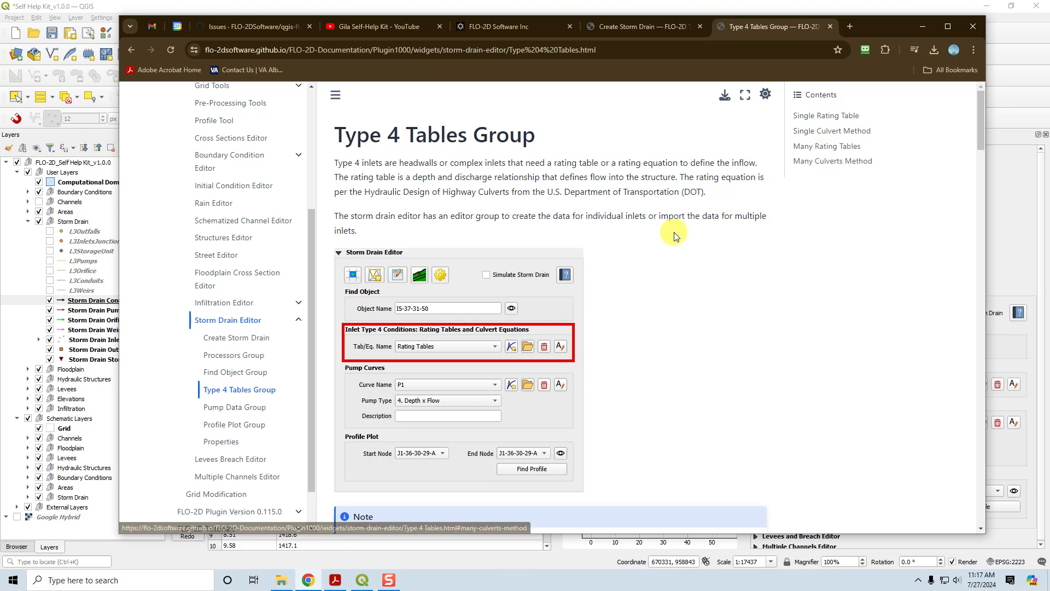
pyautogui.click(827, 115)
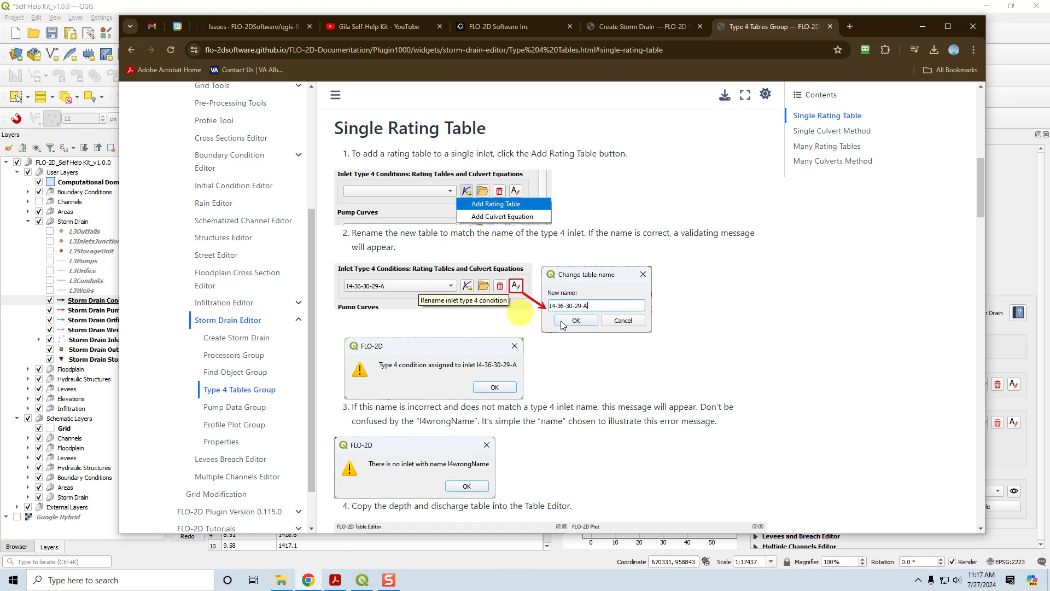
pyautogui.scroll(-3, 469, 376)
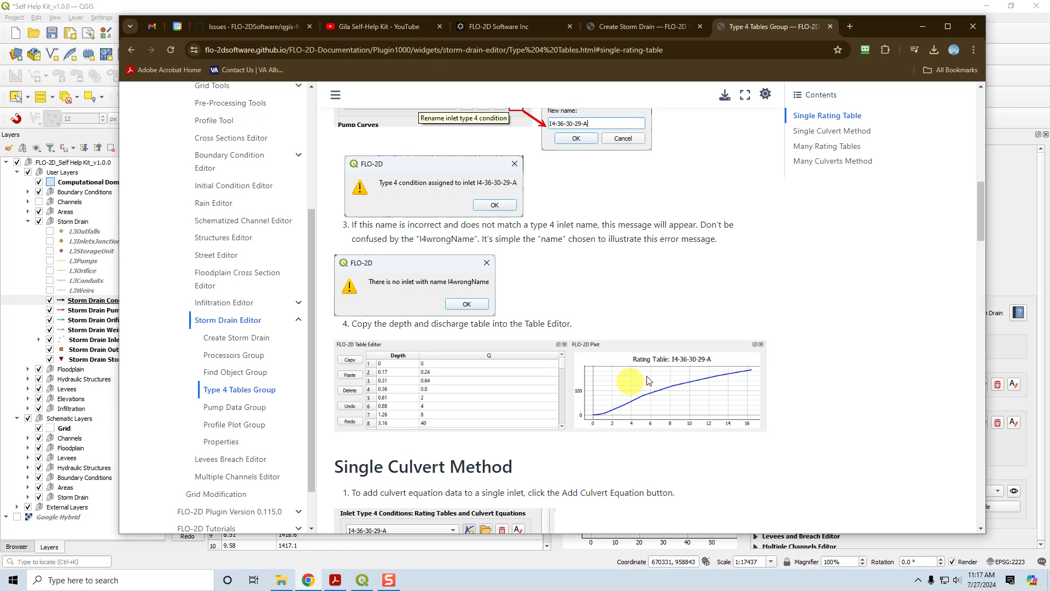
# Read the Single Culvert Method and Many Rating Tables instructions, then return to QGIS and dismiss the line-reversal notice.
pyautogui.click(826, 131)
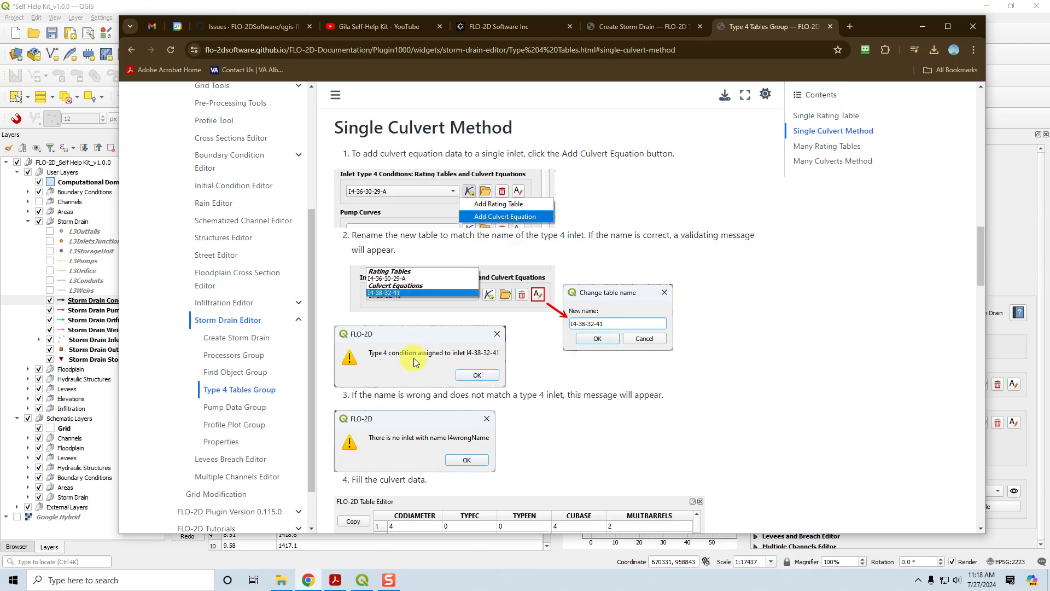
pyautogui.scroll(-3, 413, 358)
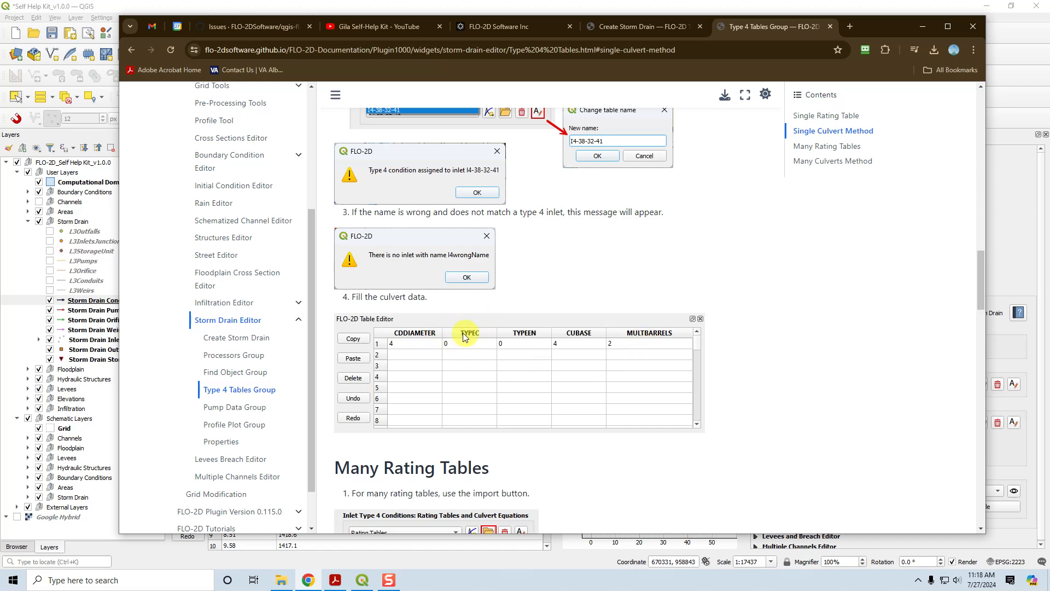
pyautogui.scroll(-3, 462, 351)
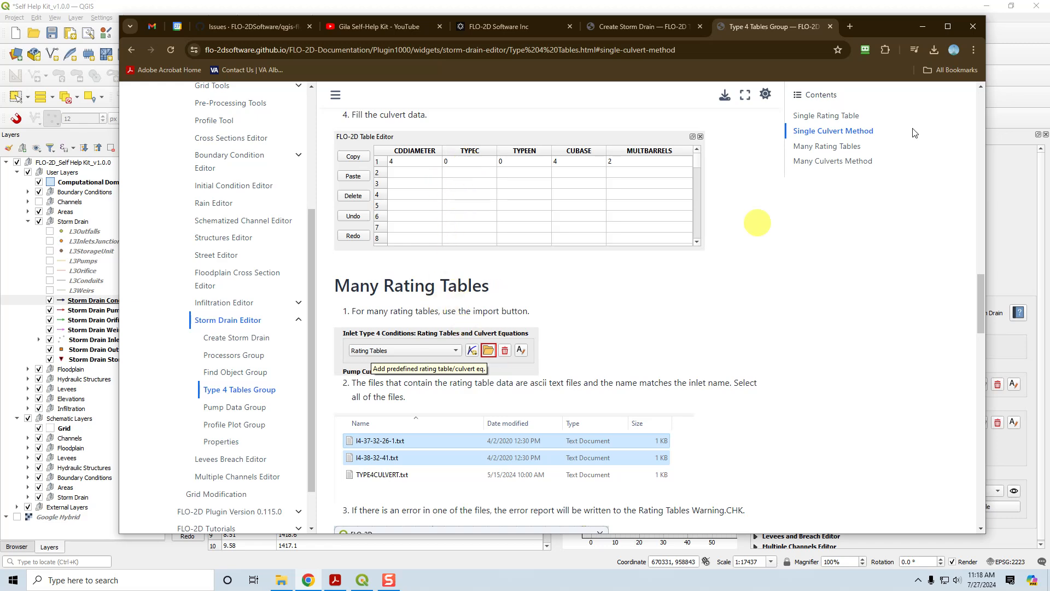
pyautogui.click(923, 27)
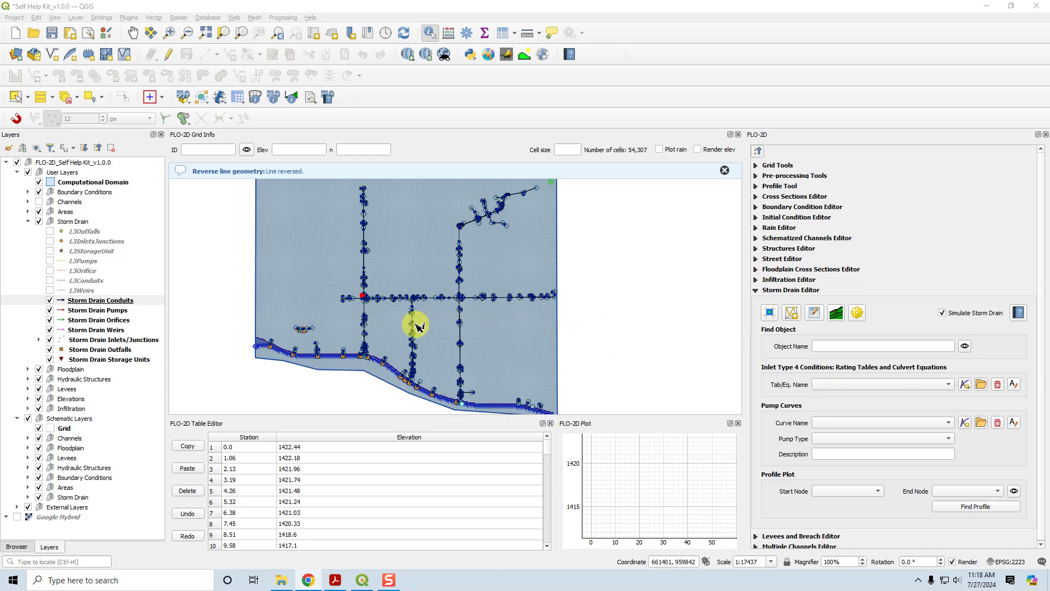
pyautogui.click(725, 171)
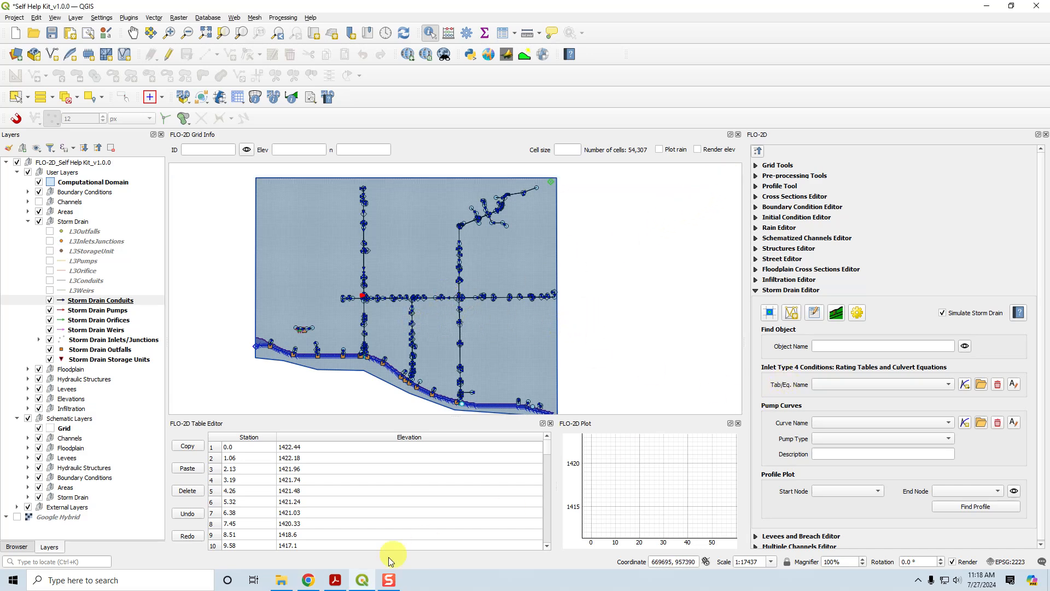
# Open I4-37-32-26-1.txt and TYPE4CULVERT.txt from the RatingTables folder in Advanced Storm Drain Shapefiles with Notepad++.
pyautogui.click(279, 582)
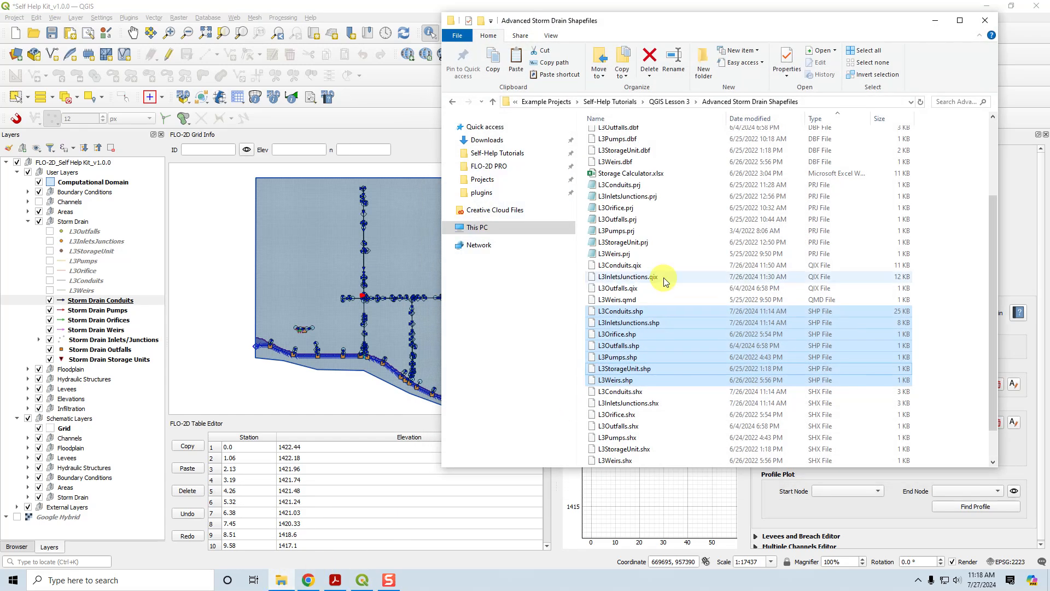
pyautogui.doubleClick(617, 135)
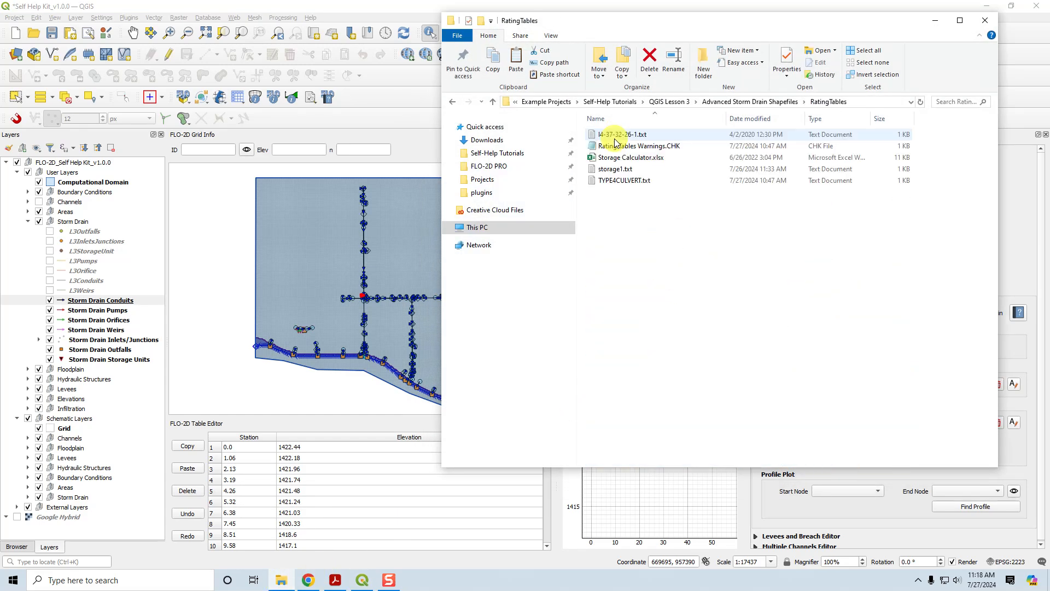
pyautogui.click(620, 135)
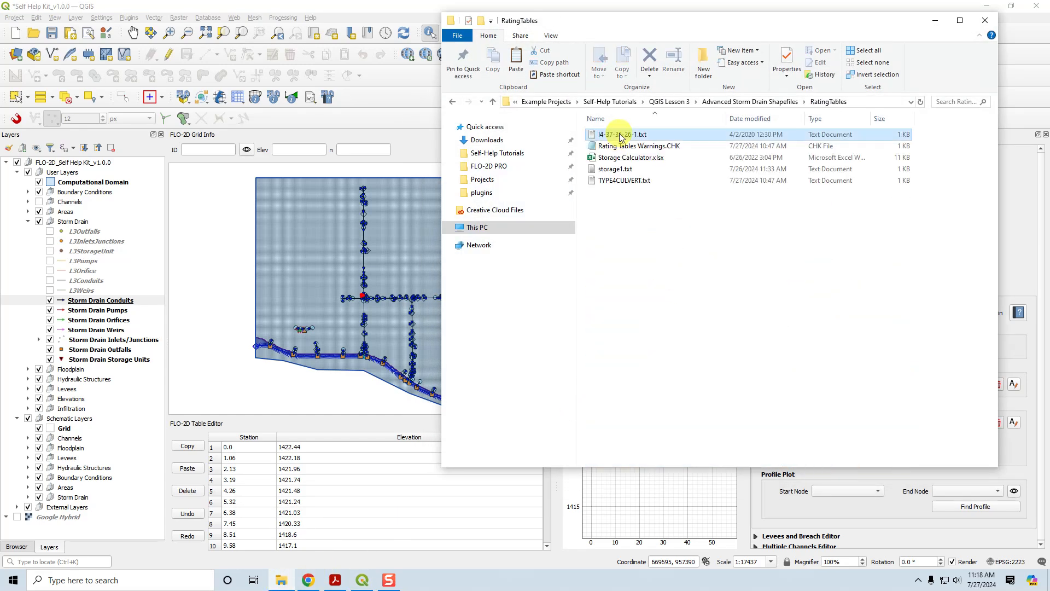
pyautogui.keyDown('ctrl'); pyautogui.click(615, 181); pyautogui.keyUp('ctrl')
pyautogui.rightClick(615, 181)
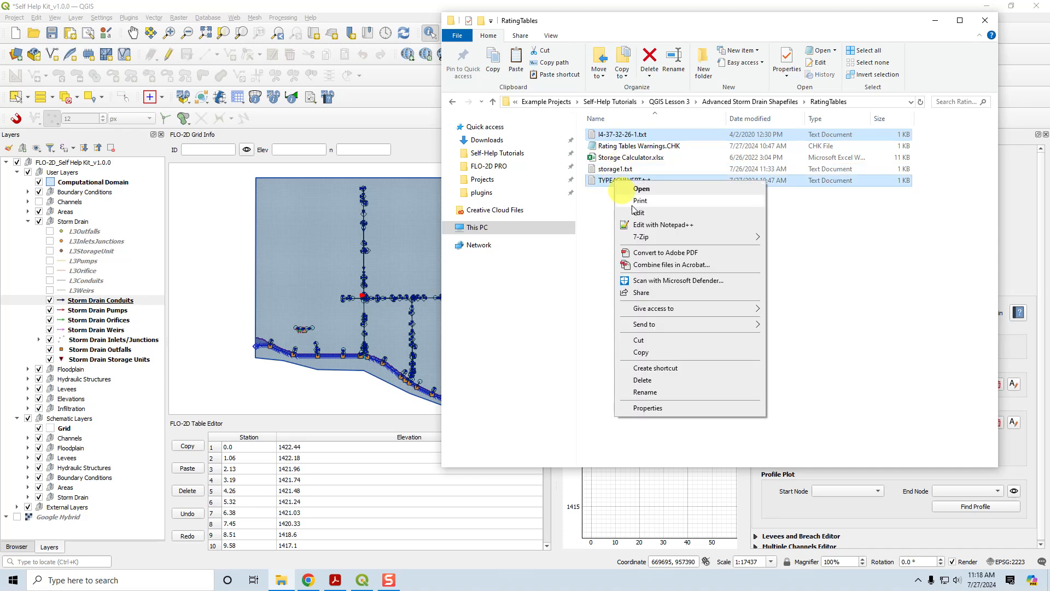
pyautogui.click(642, 226)
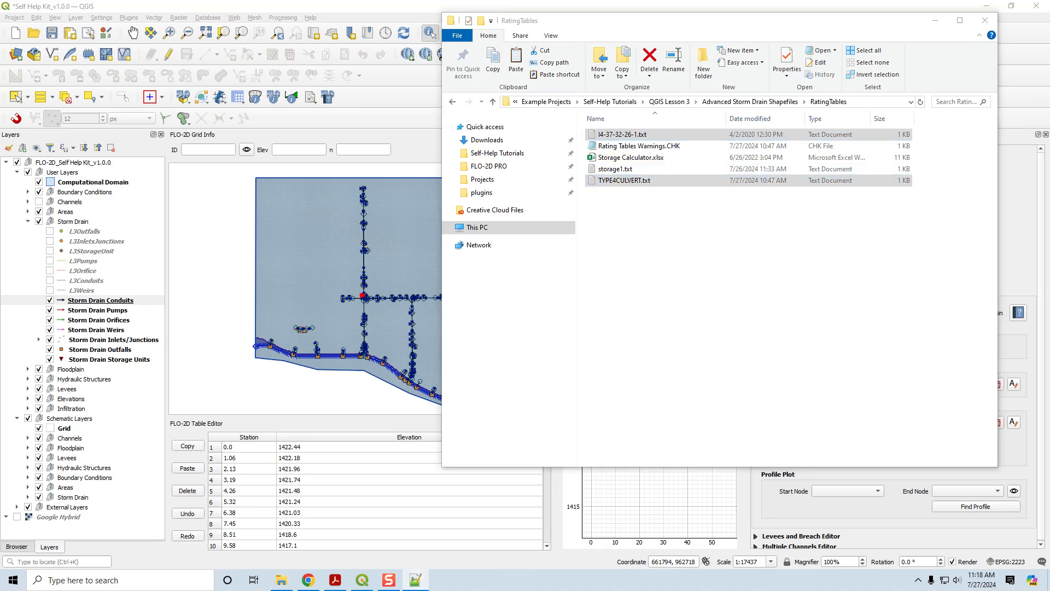
# Examine the depth and discharge pairs in the rating table file I4-37-32-26-1.txt.
pyautogui.moveTo(669, 60); pyautogui.dragTo(491, 93)
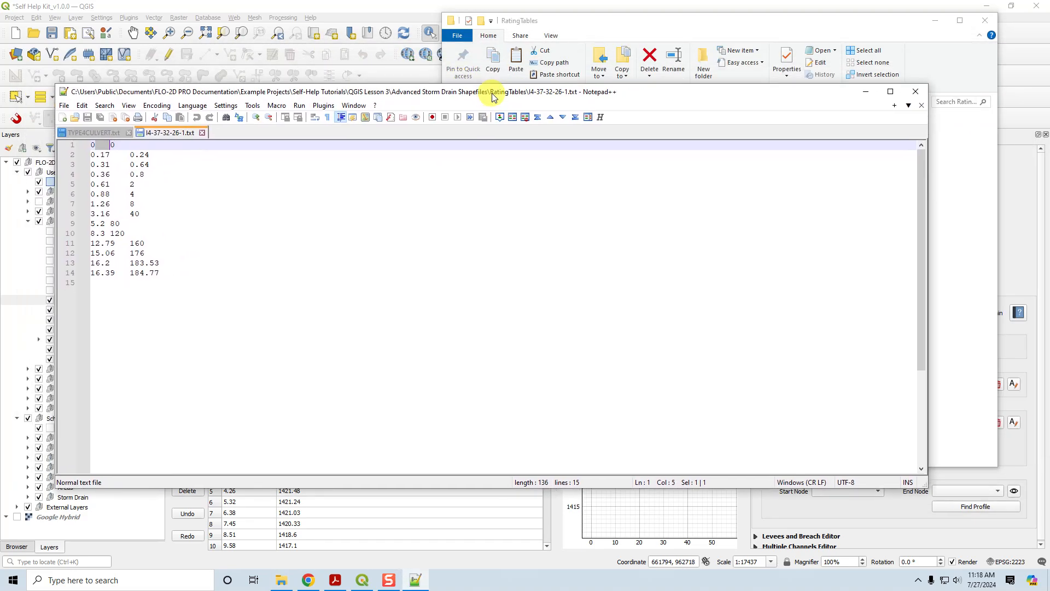
pyautogui.click(223, 222)
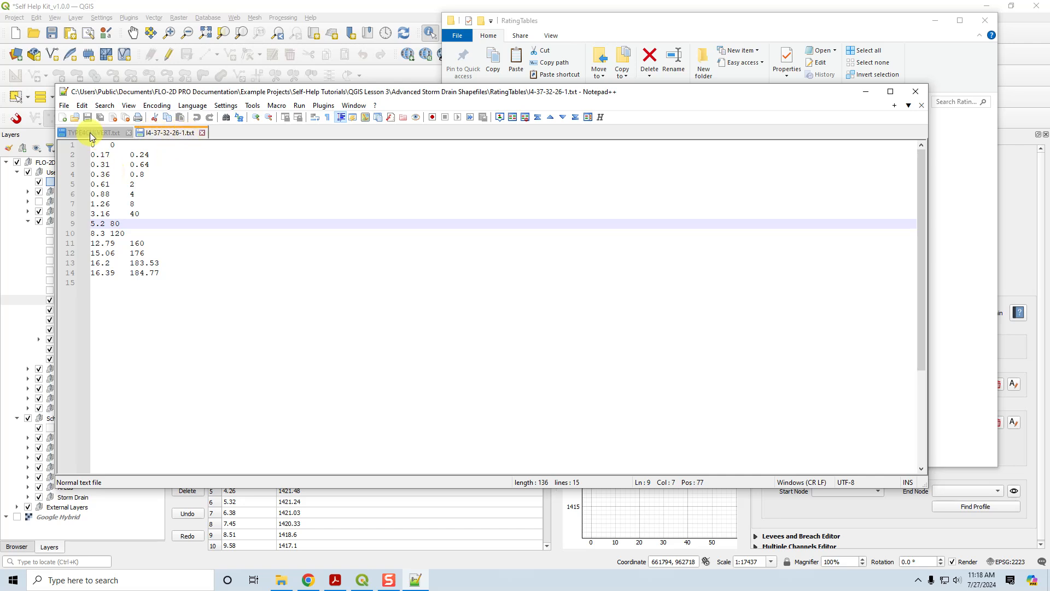
pyautogui.moveTo(177, 274); pyautogui.dragTo(77, 146)
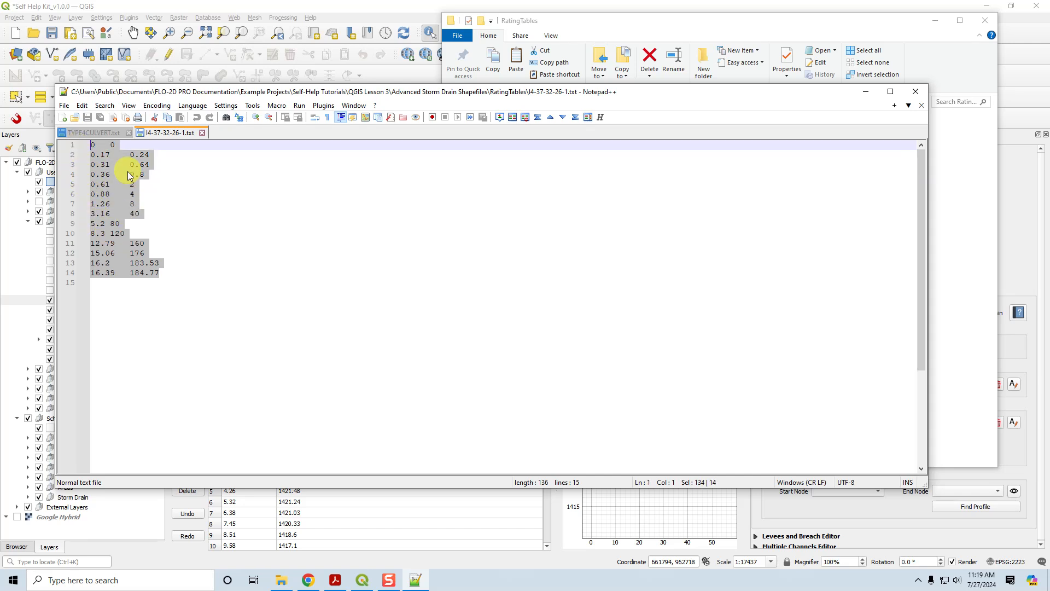
# Examine the header and culvert parameter columns in TYPE4CULVERT.txt, then return to the QGIS project.
pyautogui.click(88, 132)
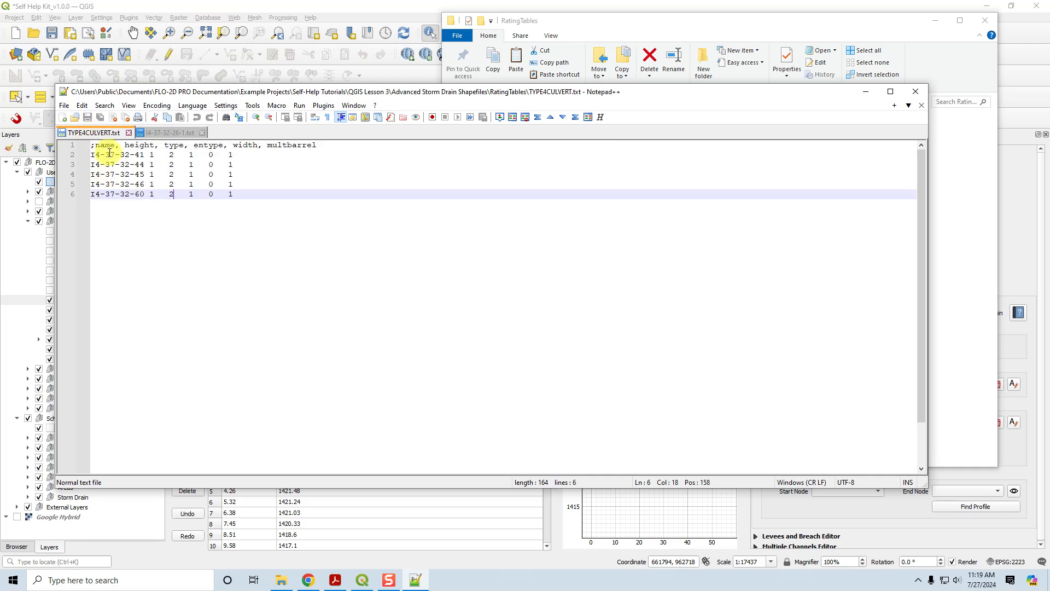
pyautogui.doubleClick(153, 156)
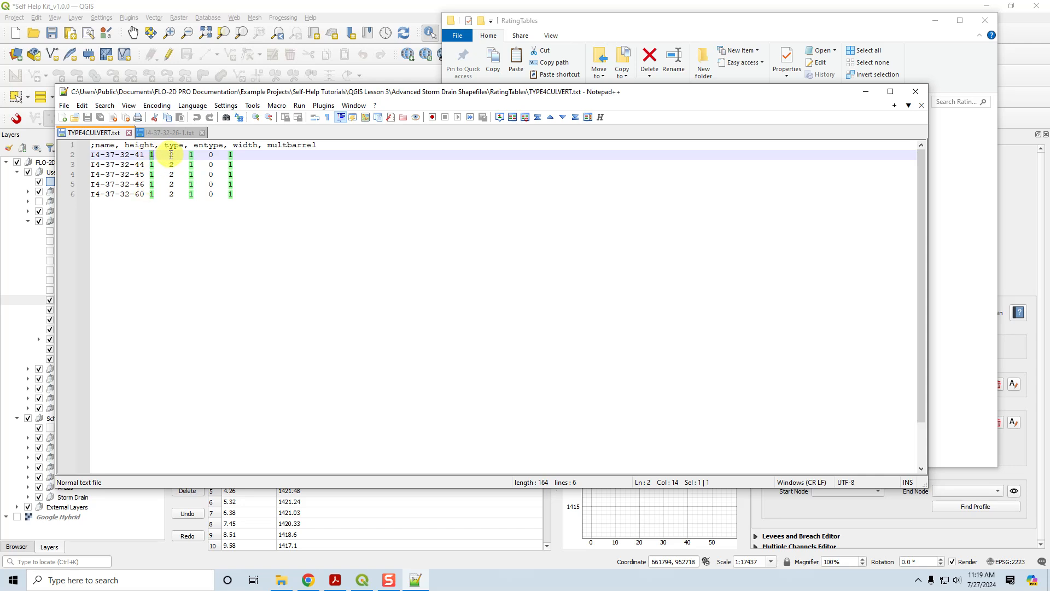
pyautogui.click(191, 156)
pyautogui.moveTo(190, 155); pyautogui.dragTo(188, 191)
pyautogui.click(191, 156)
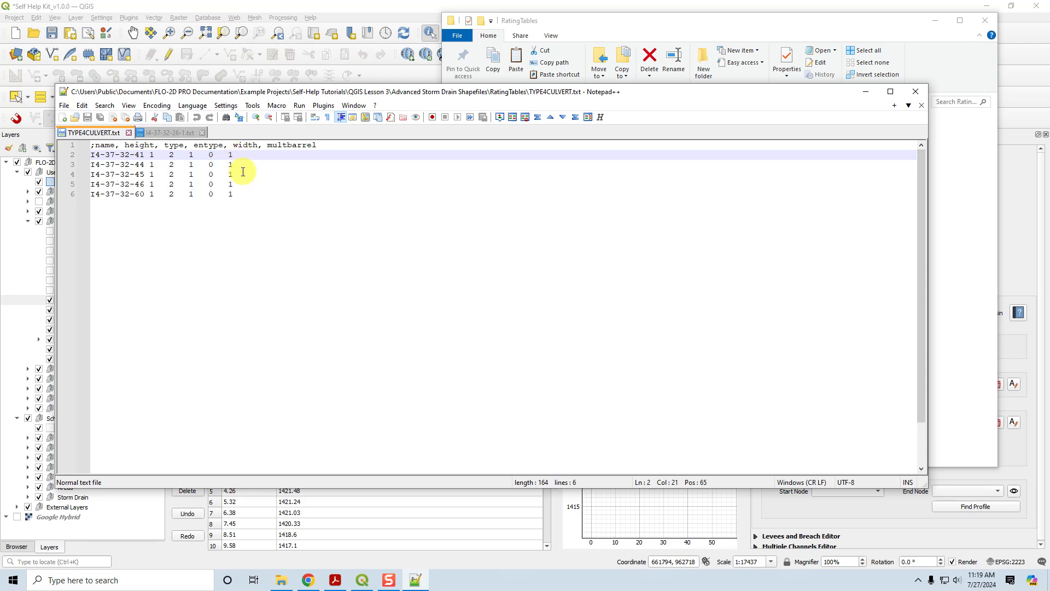
pyautogui.moveTo(327, 146); pyautogui.dragTo(71, 149)
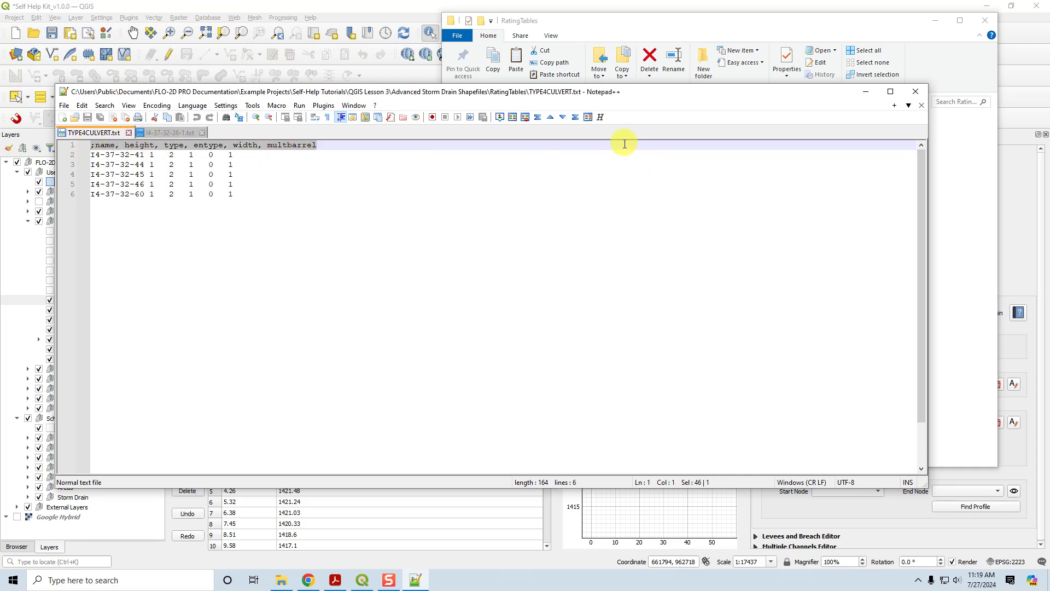
pyautogui.click(867, 92)
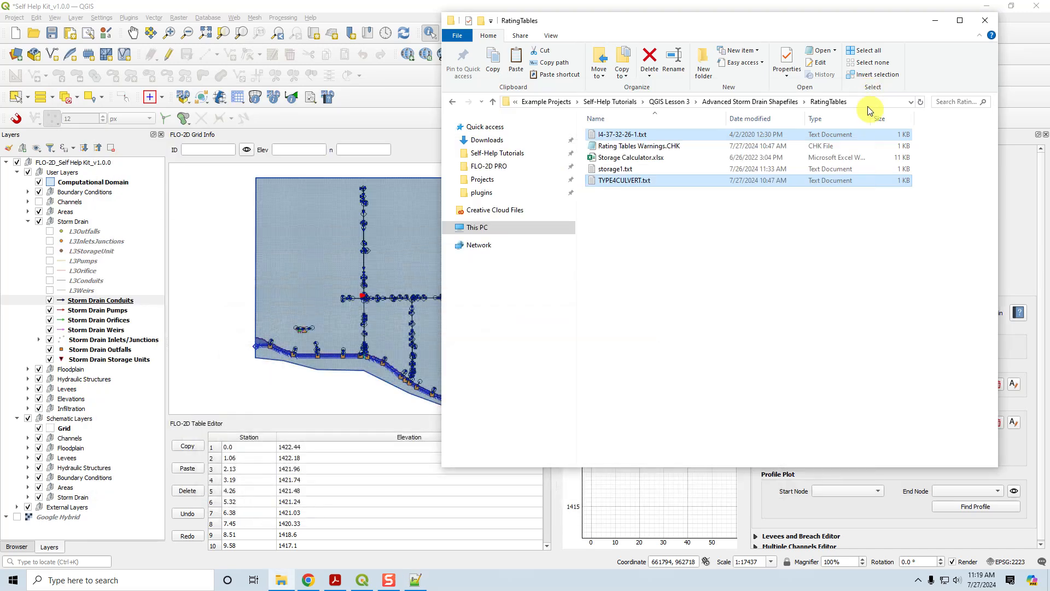
pyautogui.click(935, 20)
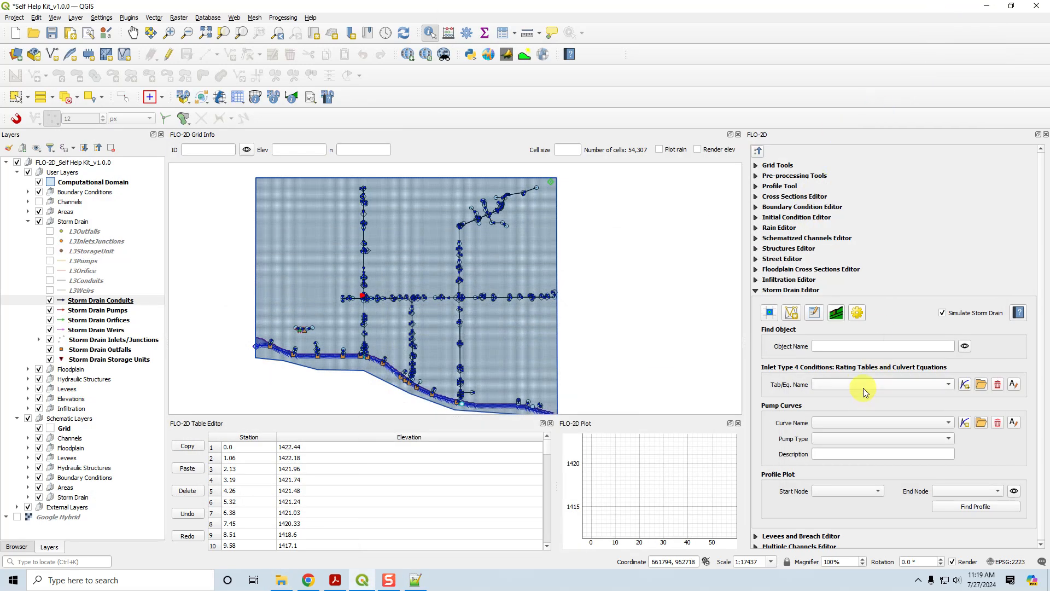
# Import the Type 4 rating table file I4-37-32-26-1.txt from the RatingTables folder in Advanced Storm Drain Shapefiles and dismiss the import summary.
pyautogui.click(983, 385)
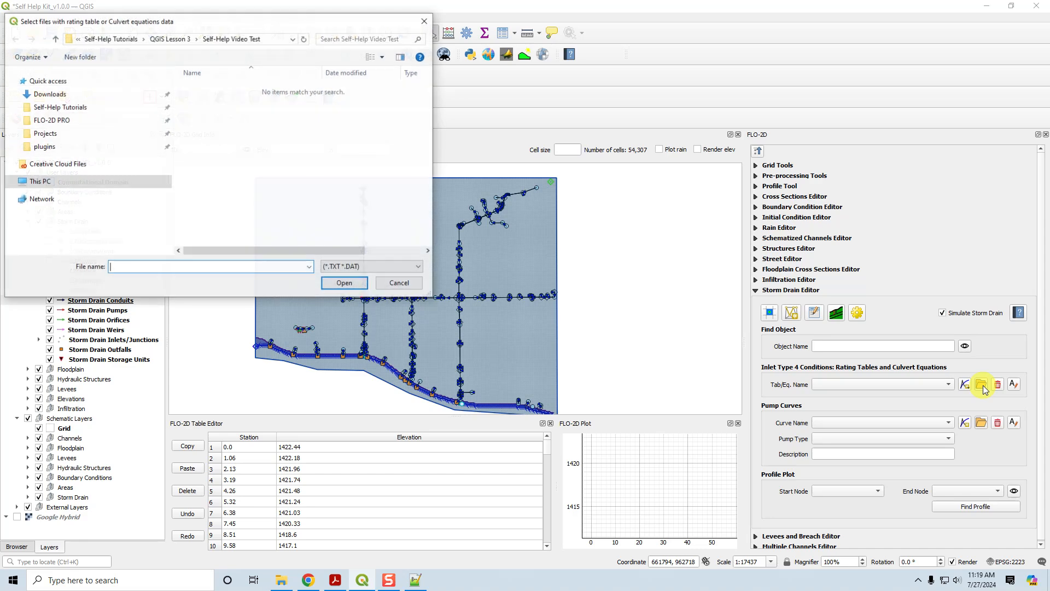
pyautogui.click(170, 38)
pyautogui.doubleClick(214, 89)
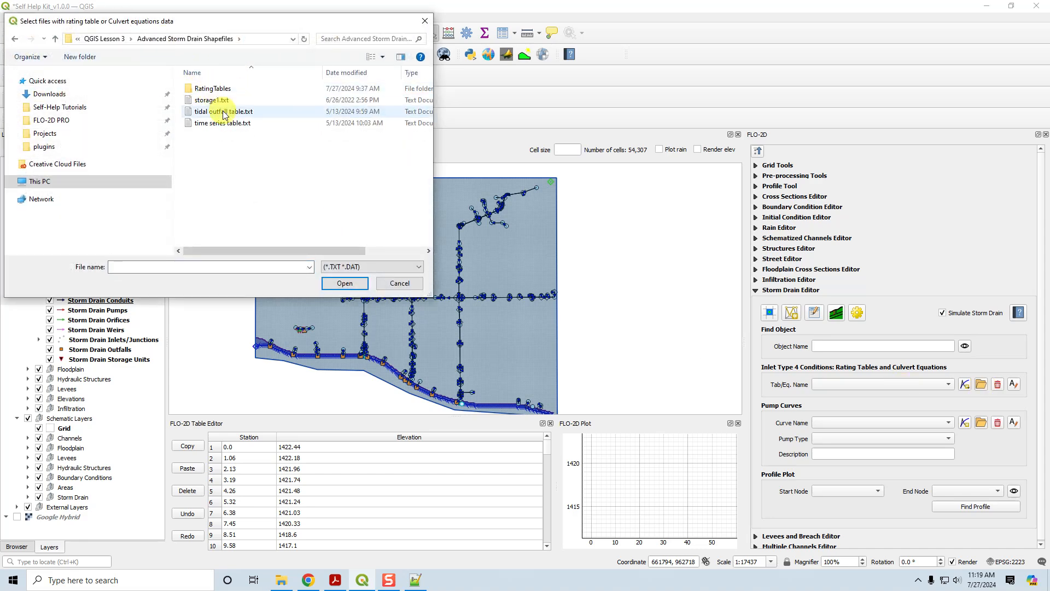
pyautogui.doubleClick(213, 89)
pyautogui.click(211, 90)
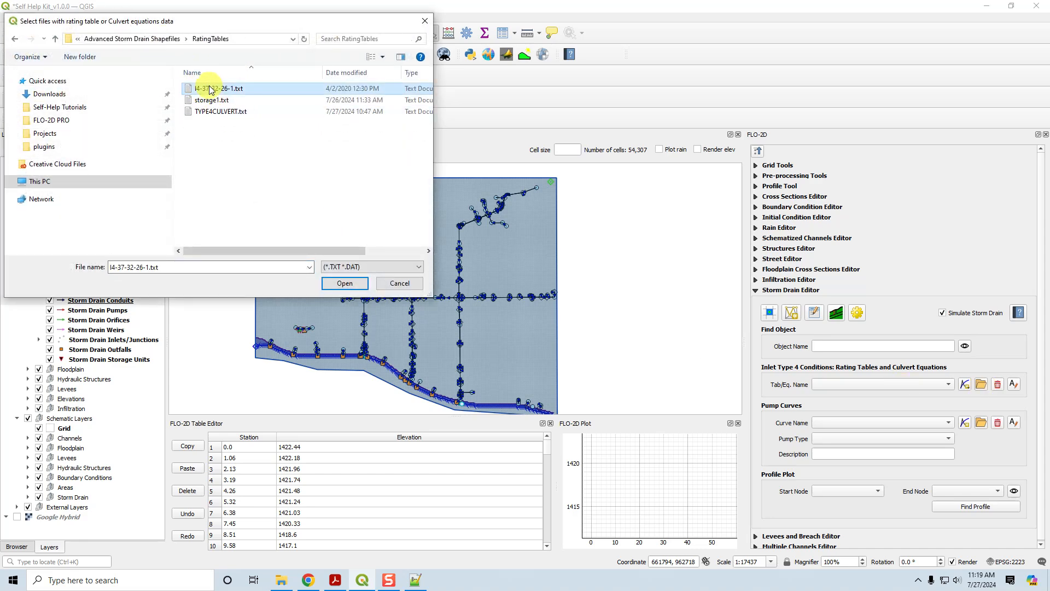
pyautogui.click(343, 282)
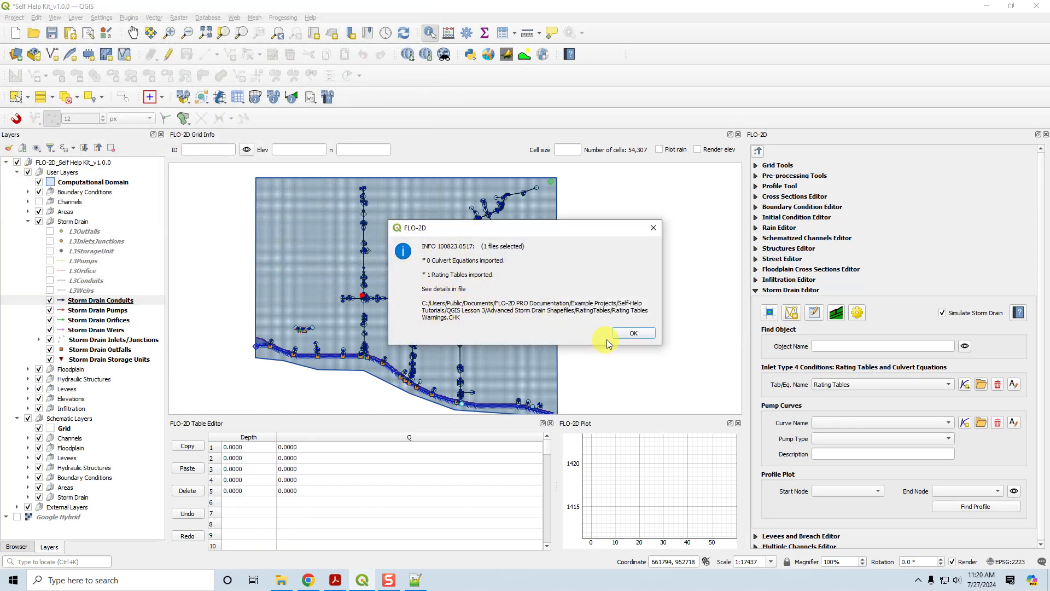
pyautogui.click(634, 333)
# Import the culvert equations from TYPE4CULVERT.txt in the RatingTables folder and dismiss the import summary.
pyautogui.click(981, 384)
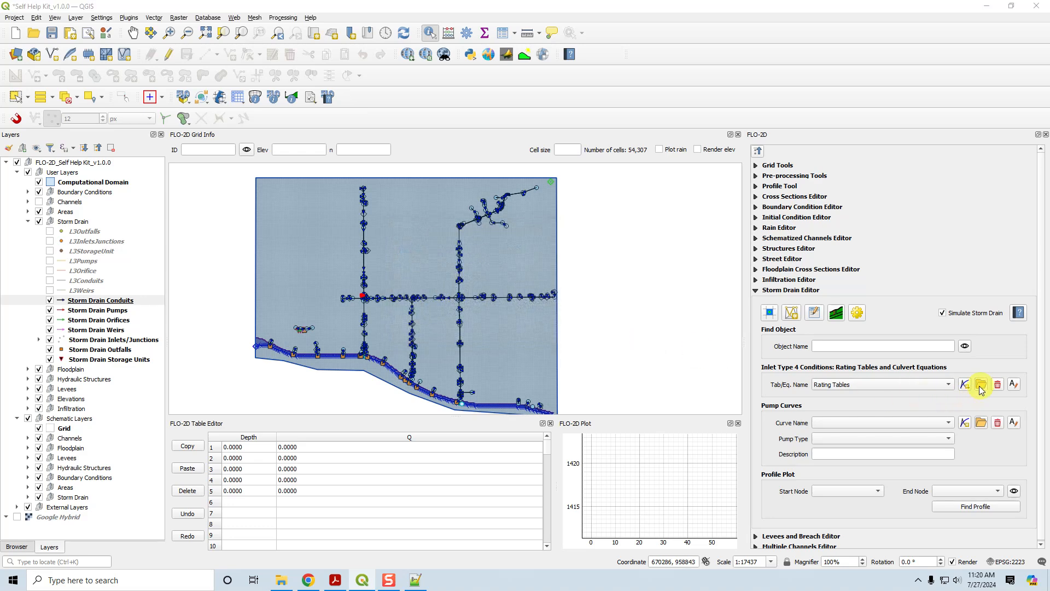
pyautogui.click(224, 113)
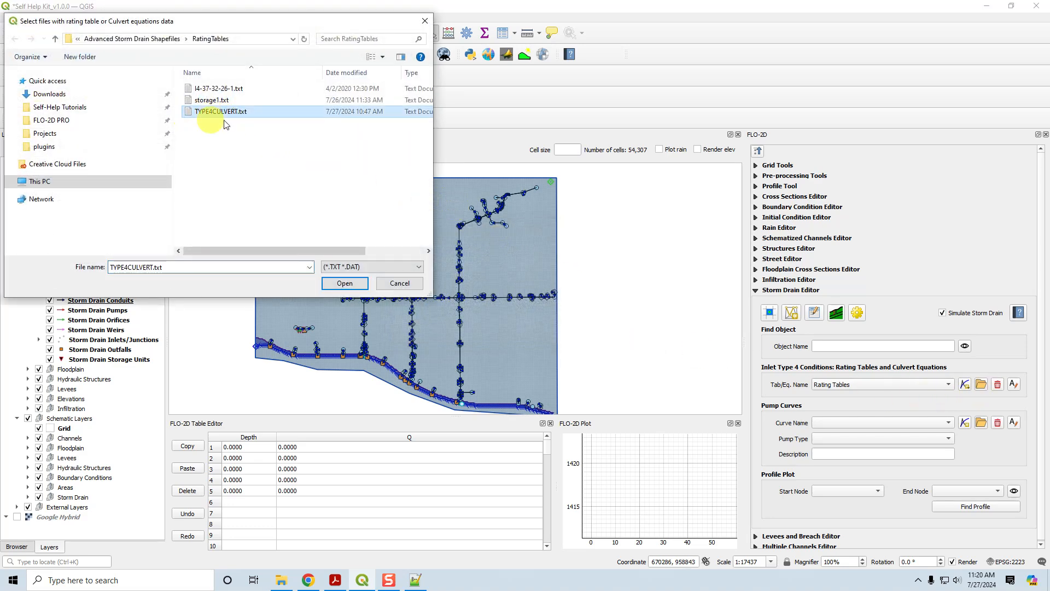
pyautogui.click(341, 283)
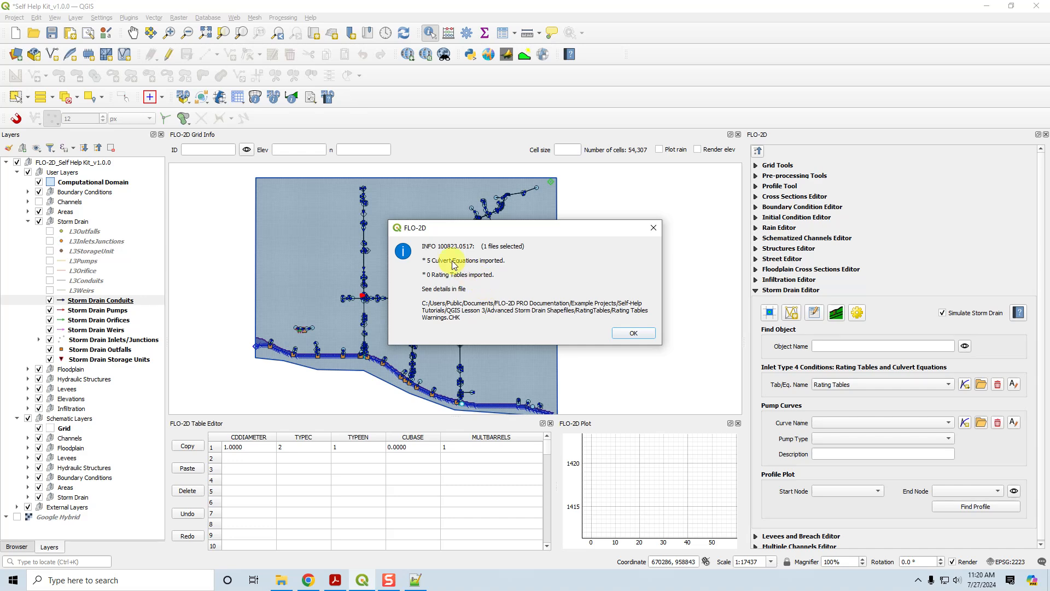
pyautogui.click(649, 332)
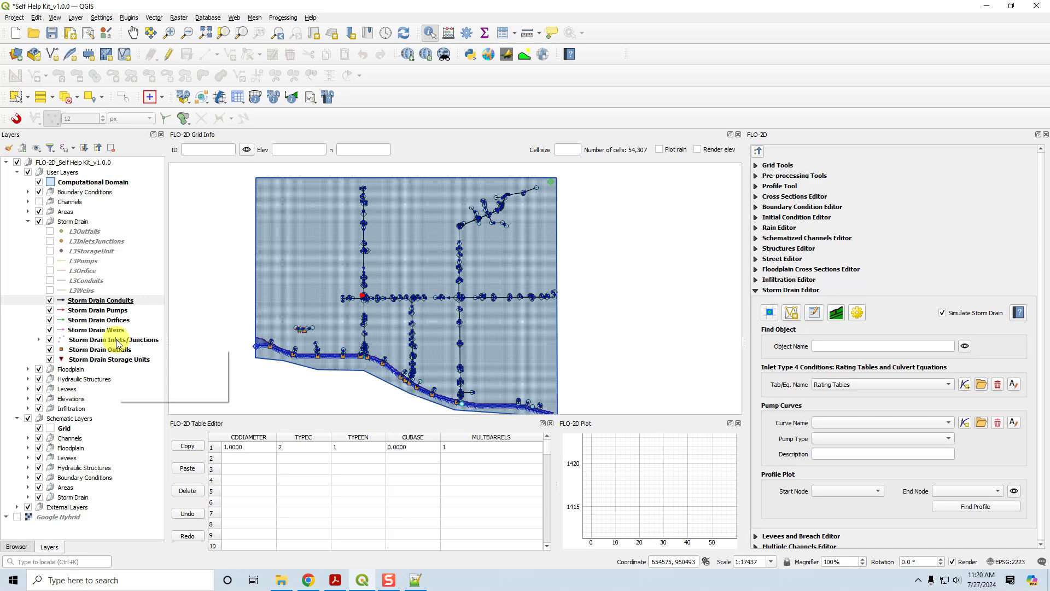
# Open the Storm Drain Inlets/Junctions attribute table and dock it beside the FLO-2D Table Editor, sharing the space with the FLO-2D Plot.
pyautogui.rightClick(117, 341)
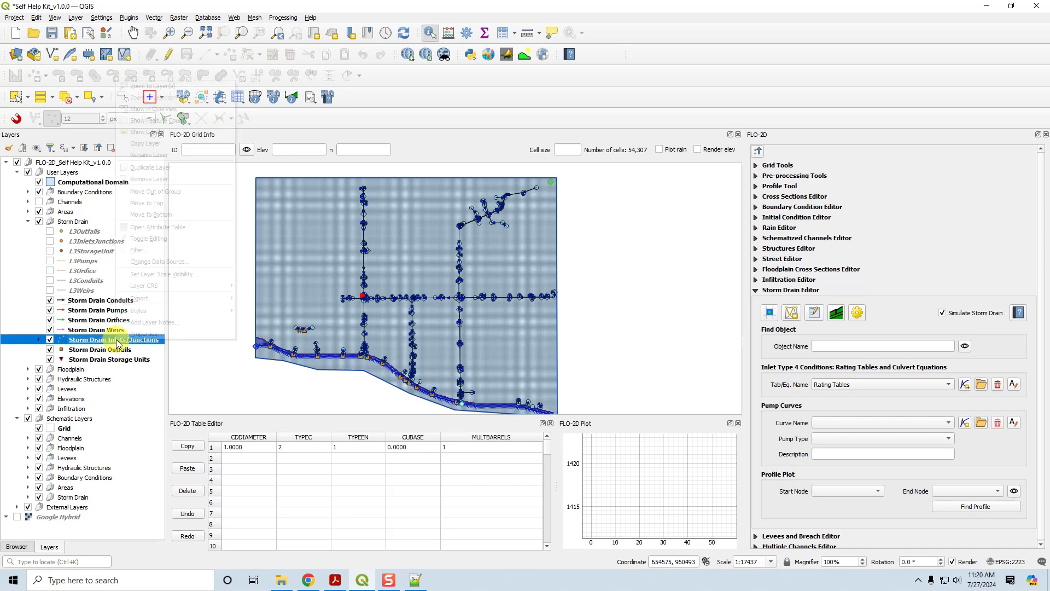
pyautogui.click(151, 228)
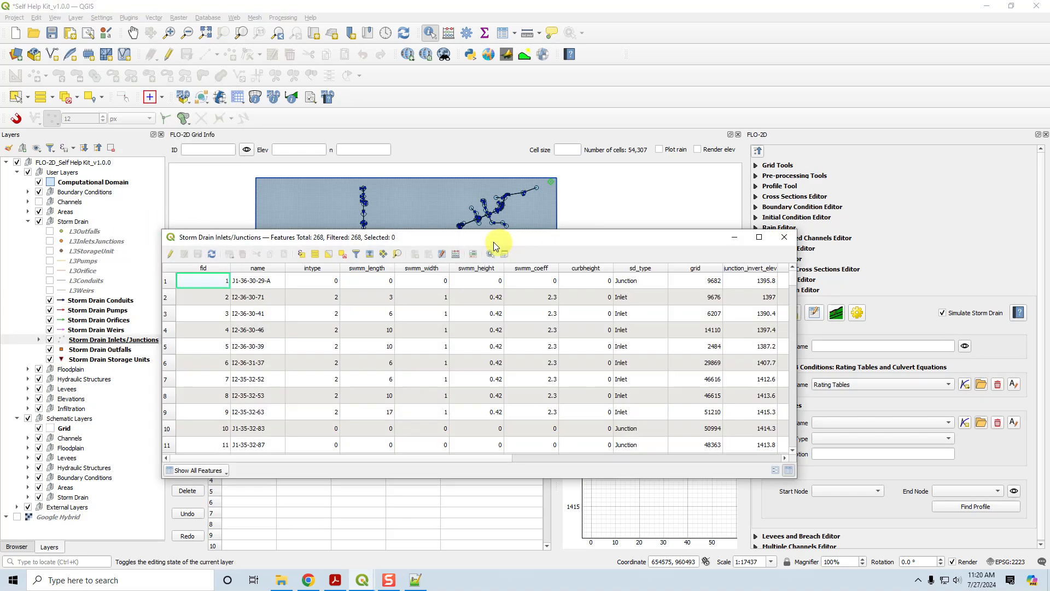
pyautogui.moveTo(482, 241); pyautogui.dragTo(520, 247)
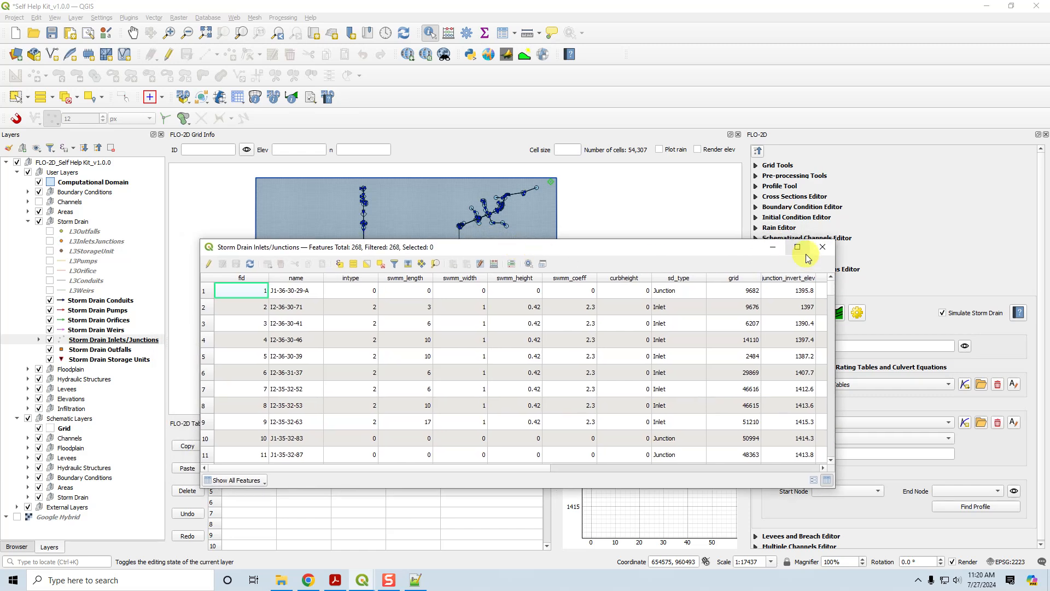
pyautogui.click(544, 265)
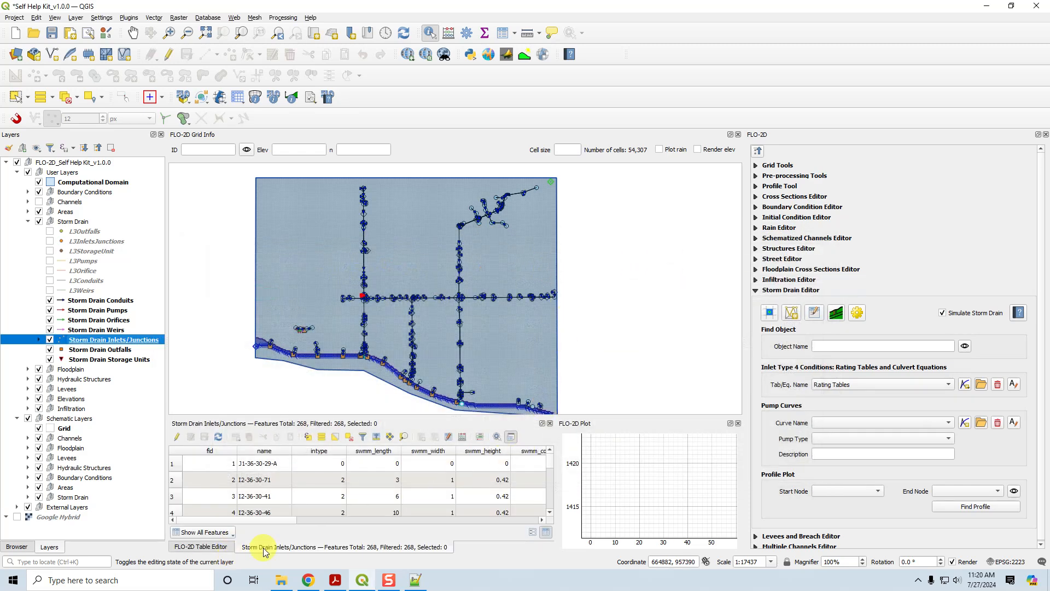
pyautogui.moveTo(448, 544); pyautogui.dragTo(490, 484)
pyautogui.click(410, 545)
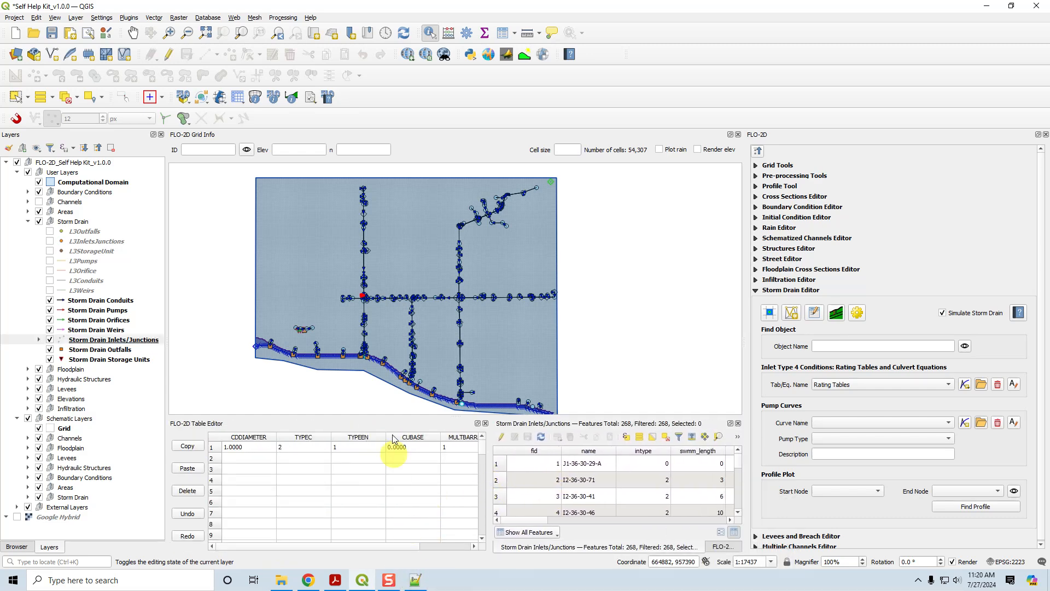
# Fit the TYPEC, TYPEEN and CUBASE columns to their contents and widen the docked Storm Drain Inlets/Junctions attribute table.
pyautogui.doubleClick(331, 435)
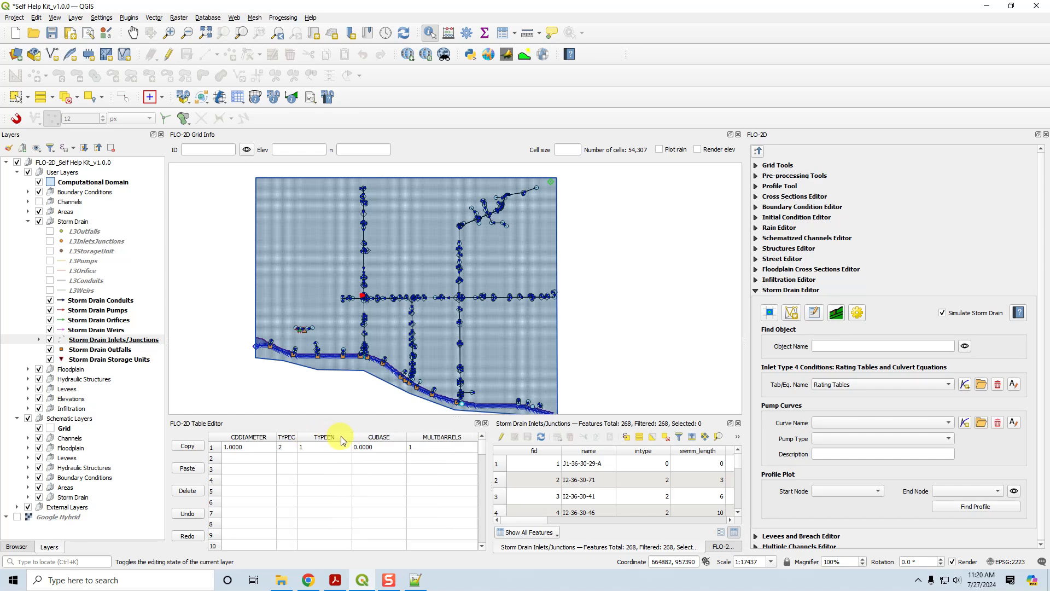
pyautogui.doubleClick(351, 434)
pyautogui.doubleClick(376, 437)
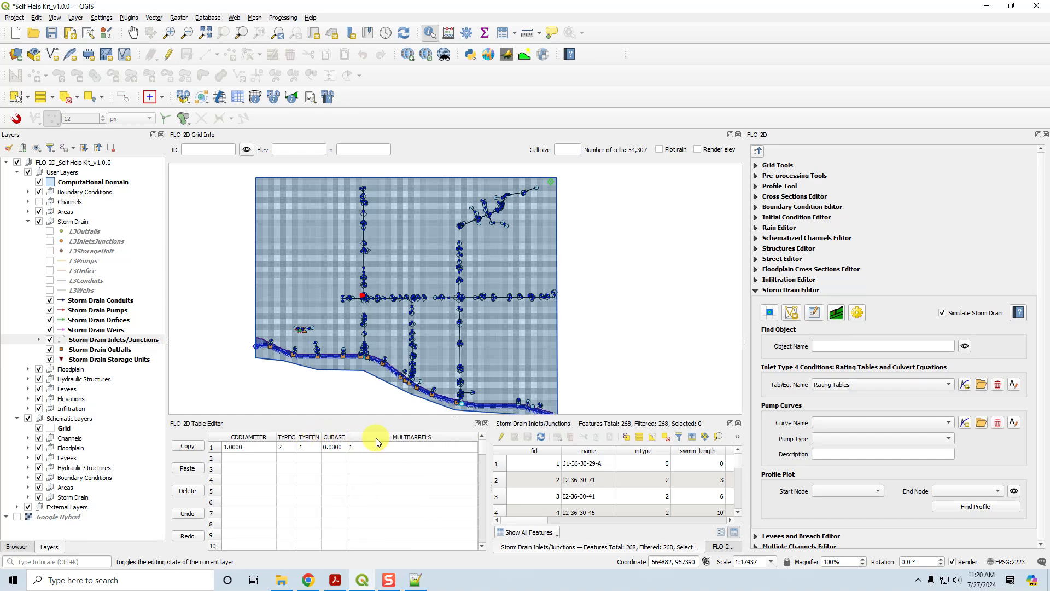
pyautogui.click(494, 491)
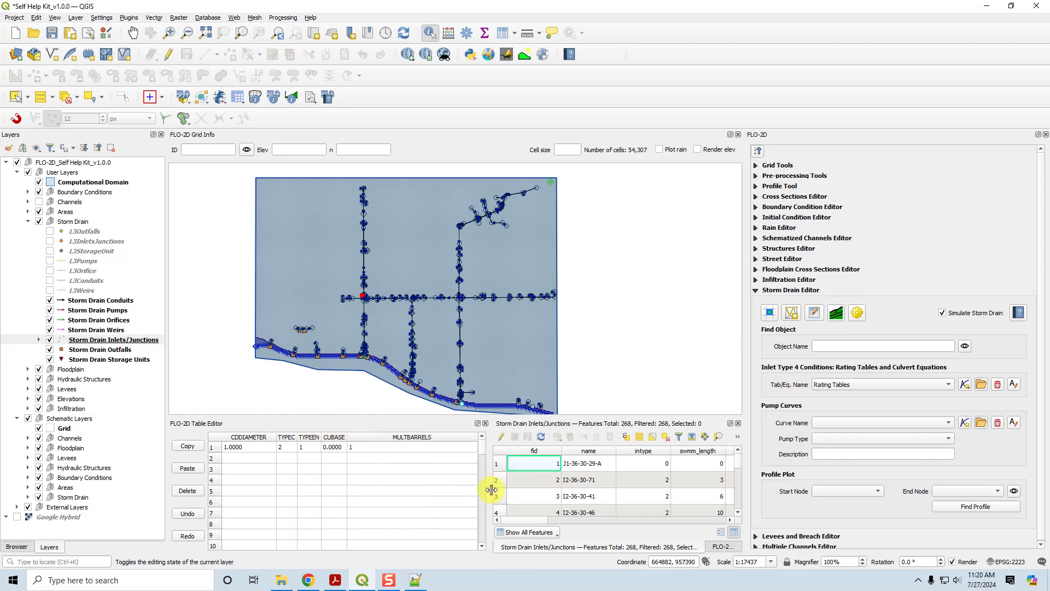
pyautogui.moveTo(490, 492); pyautogui.dragTo(453, 488)
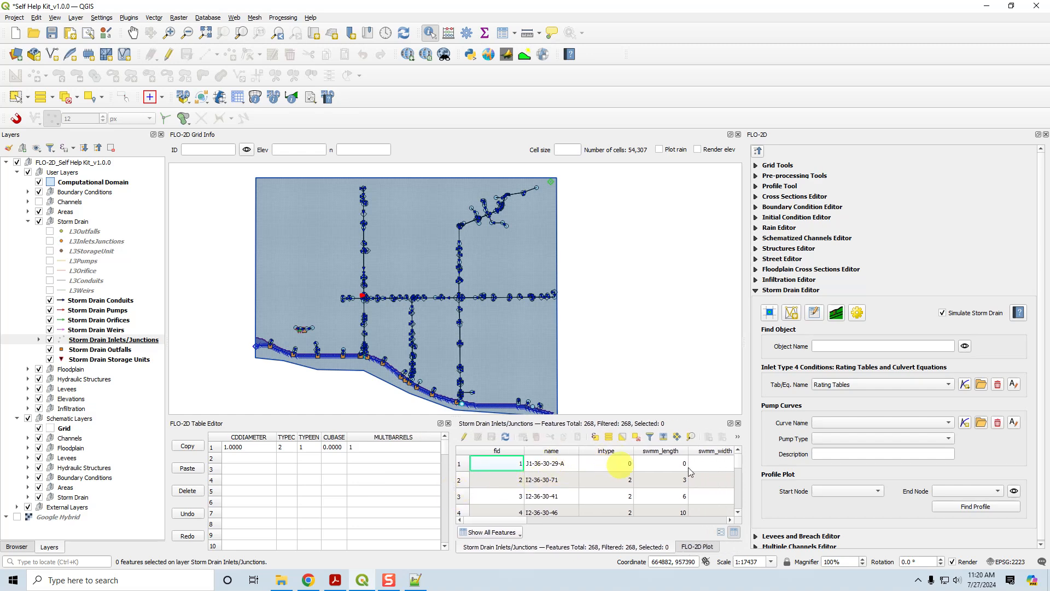
# Sort the Storm Drain Inlets/Junctions attribute table by intype in ascending order and jump to the first inlet of type 4.
pyautogui.scroll(-4, 740, 471)
pyautogui.moveTo(739, 466); pyautogui.dragTo(740, 459)
pyautogui.click(603, 451)
pyautogui.scroll(-2, 740, 469)
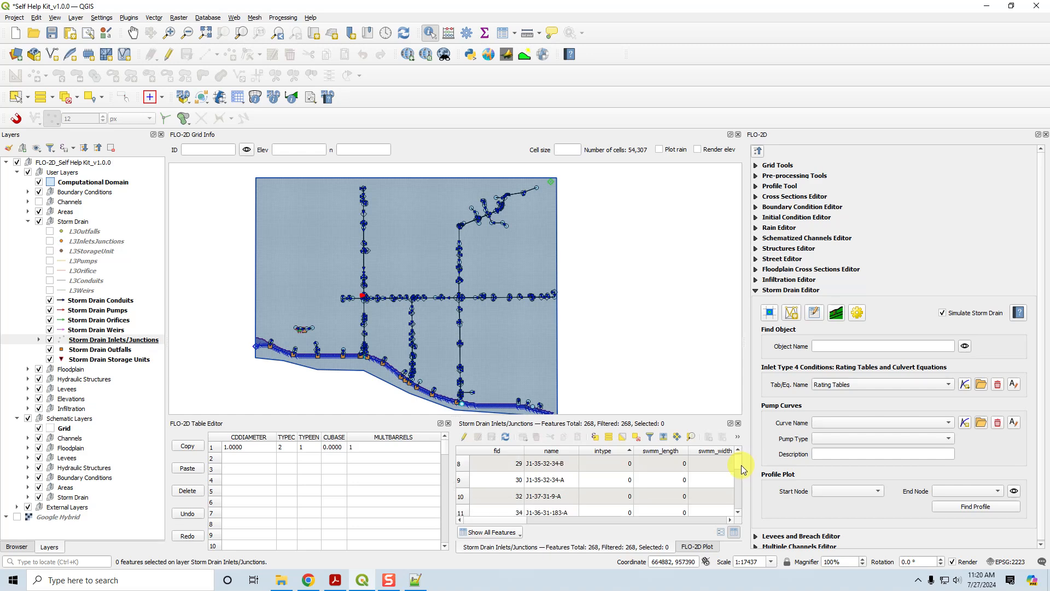
pyautogui.moveTo(740, 466); pyautogui.dragTo(736, 499)
pyautogui.scroll(-3, 657, 487)
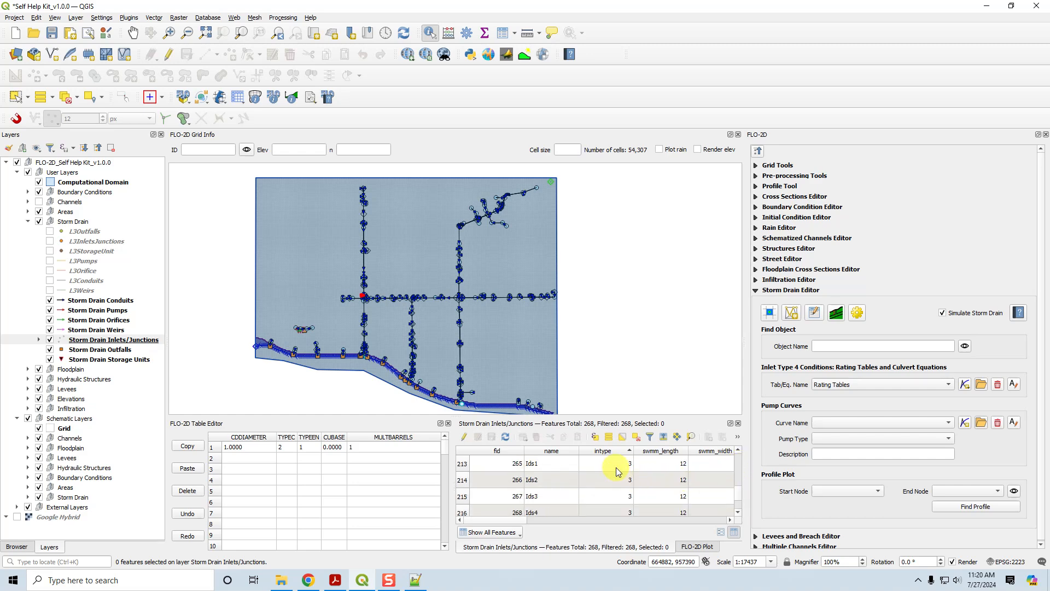
pyautogui.scroll(5, 614, 479)
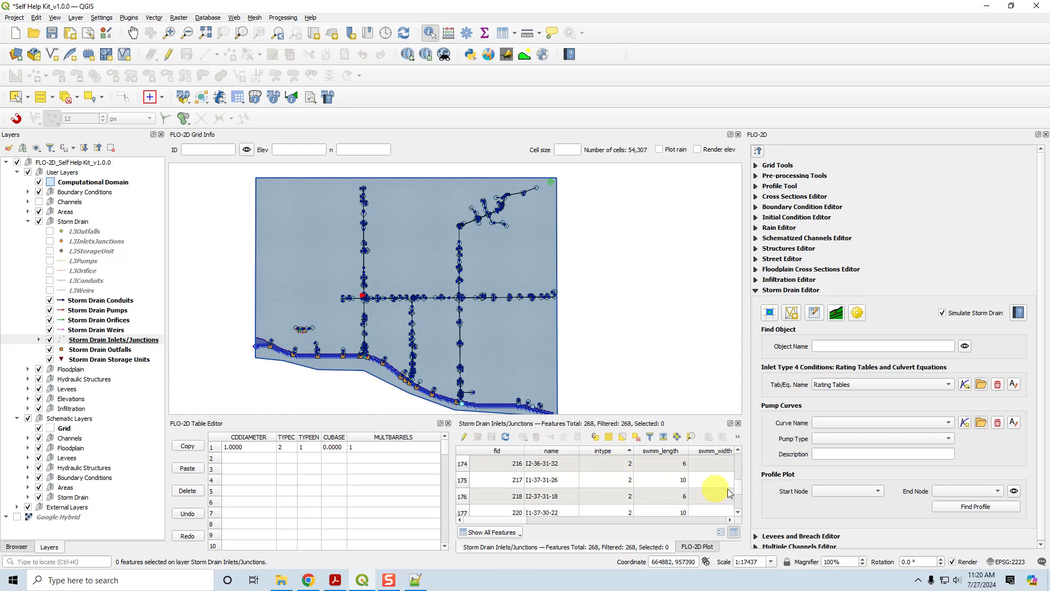
pyautogui.moveTo(739, 490); pyautogui.dragTo(742, 454)
pyautogui.click(623, 463)
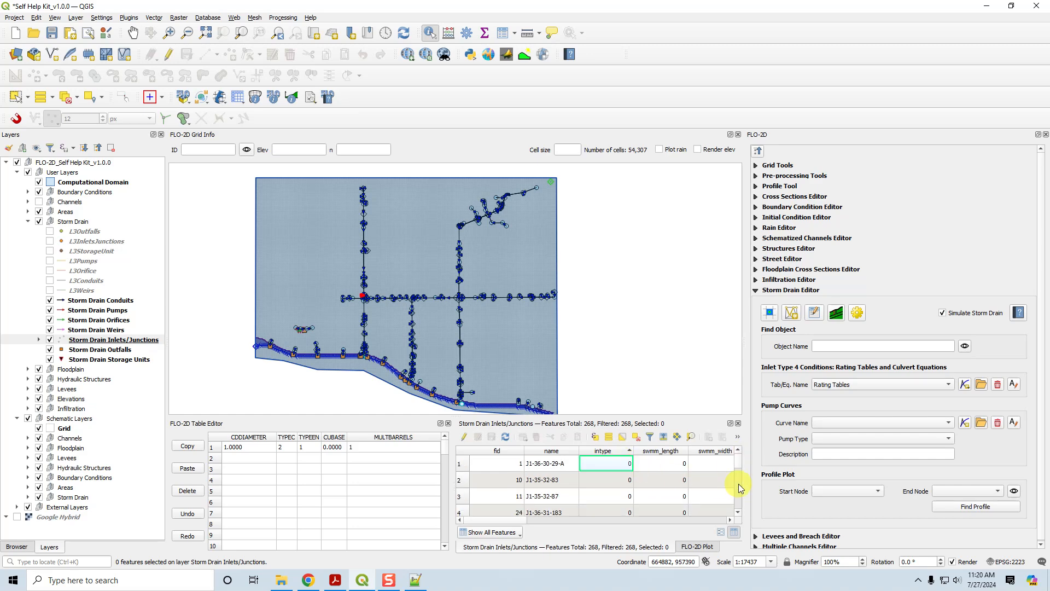
pyautogui.press('4')
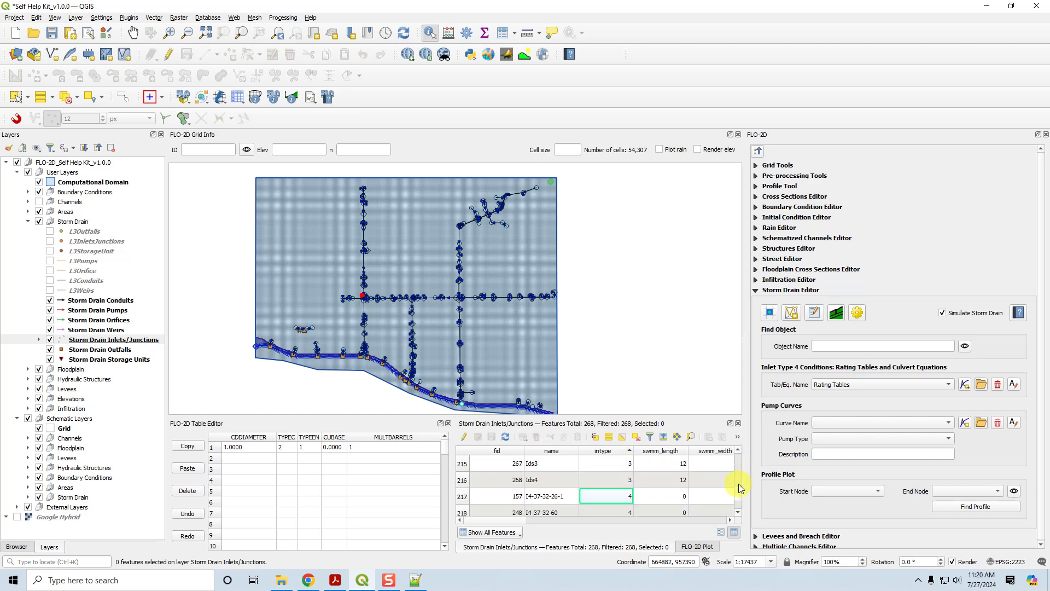
# Make the docked tables taller and review the names of the Type 4 inlets, starting at I4-37-32-26-1.
pyautogui.moveTo(664, 418); pyautogui.dragTo(658, 372)
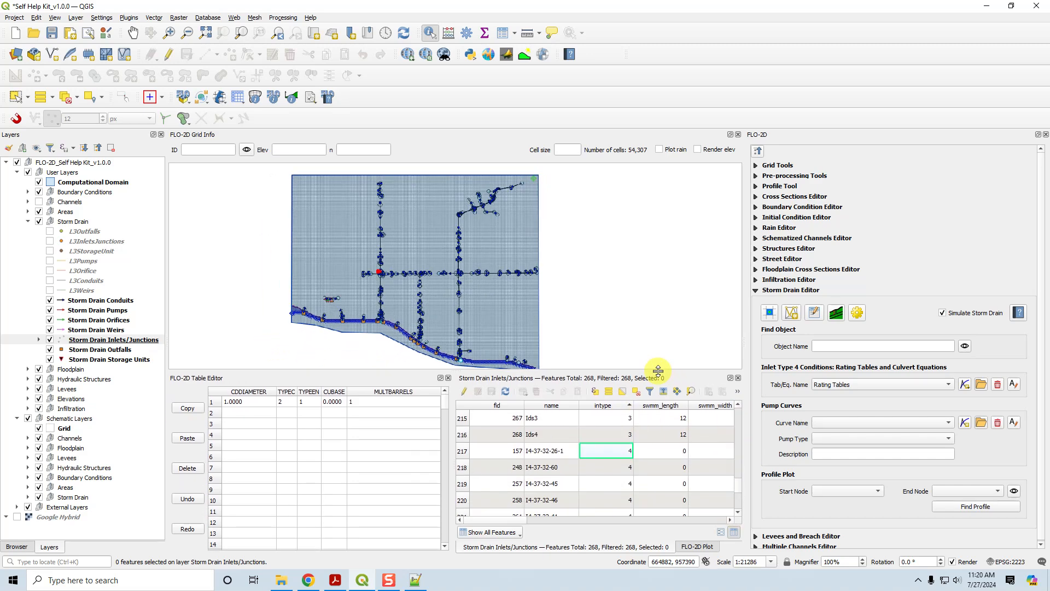
pyautogui.scroll(-1, 739, 513)
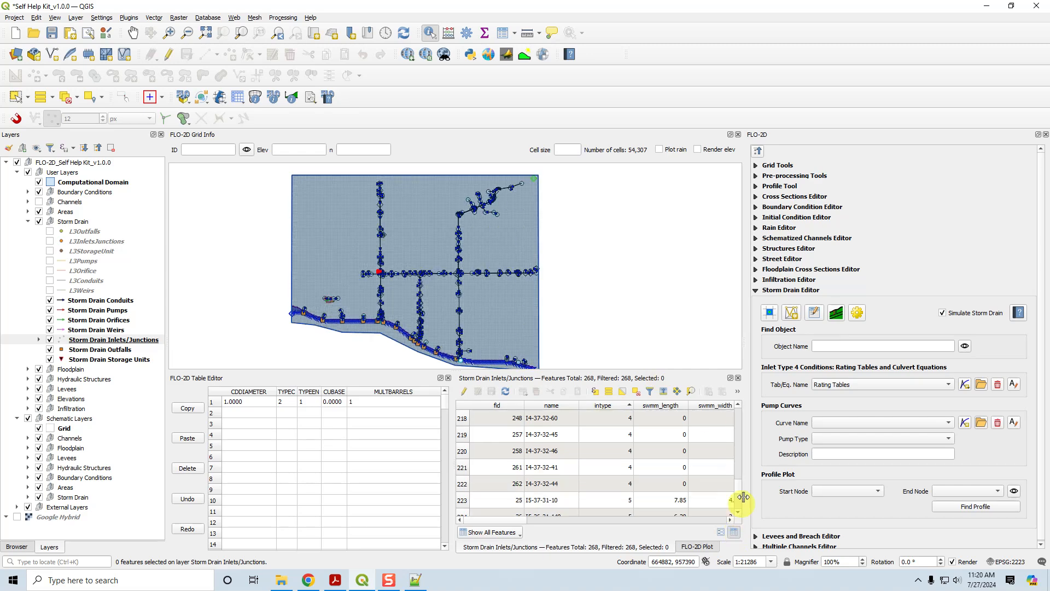
pyautogui.click(738, 405)
pyautogui.click(550, 424)
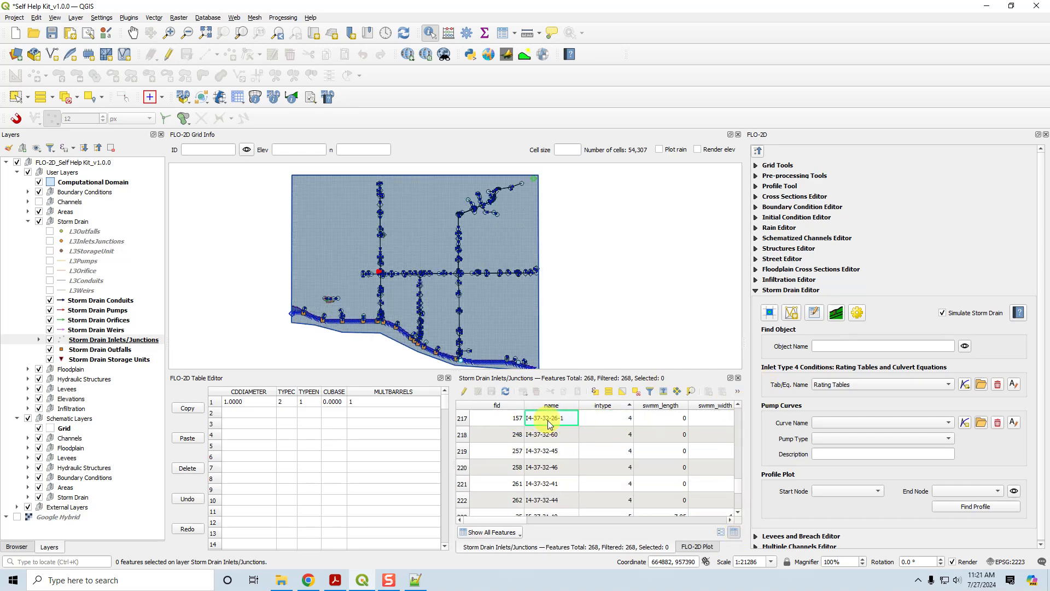
# Display rating table I4-37-32-26-1 and view its plotted curve, then return to the Storm Drain Inlets/Junctions attribute table.
pyautogui.click(862, 384)
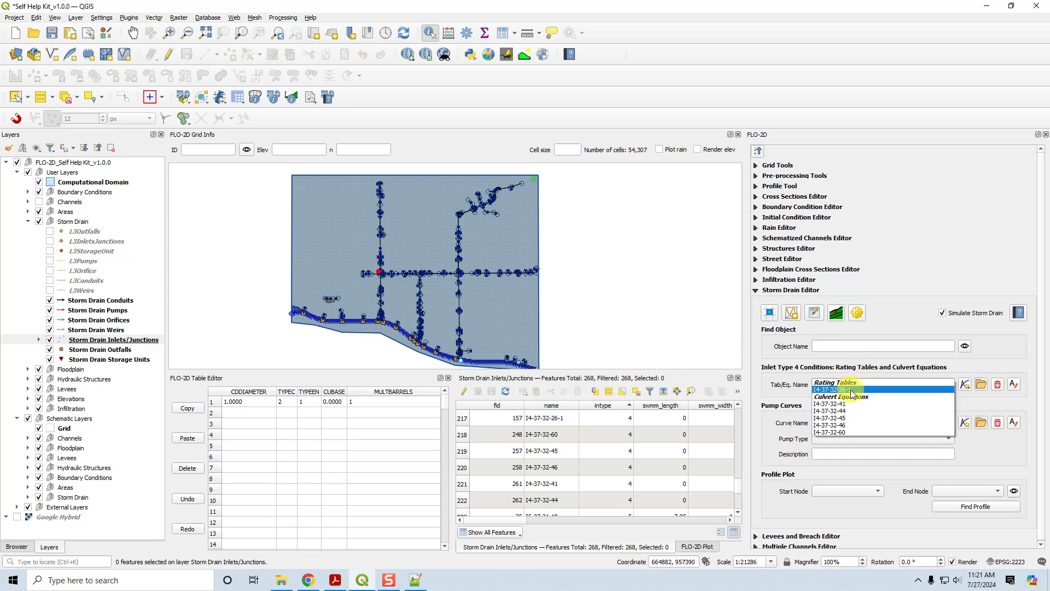
pyautogui.click(852, 390)
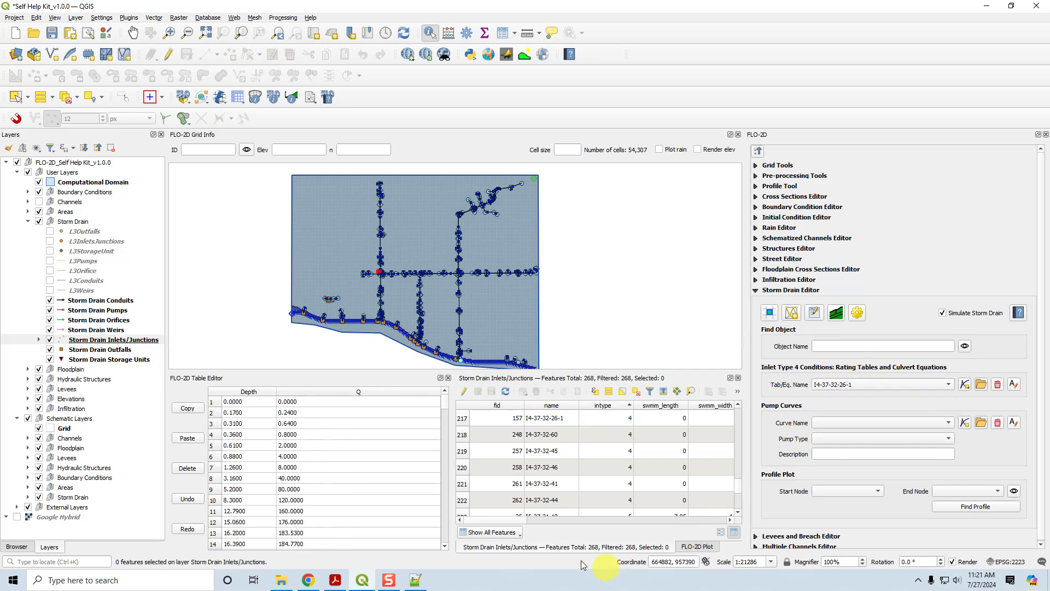
pyautogui.click(698, 547)
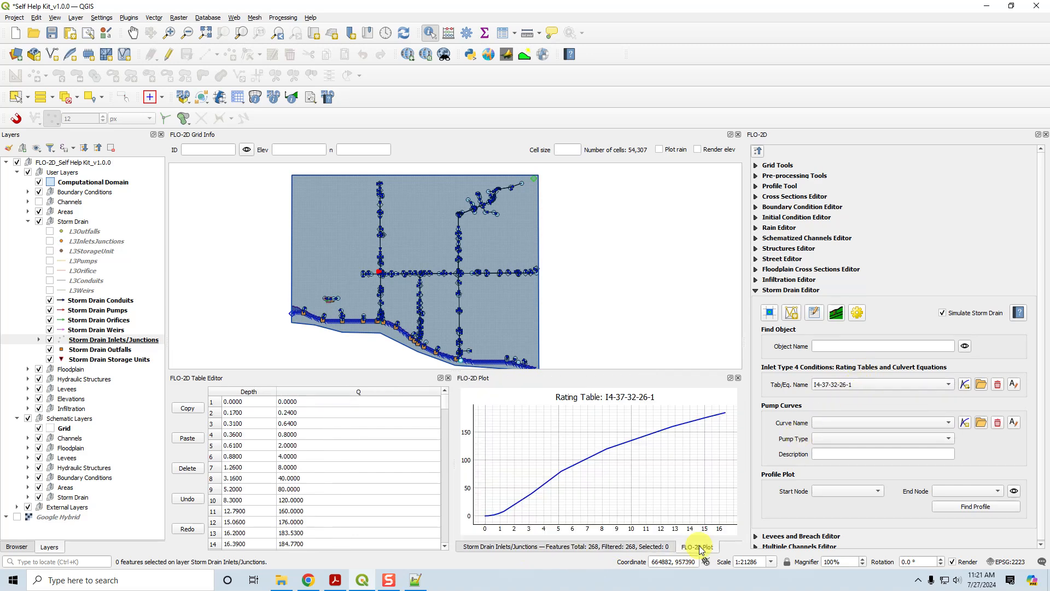
pyautogui.click(649, 549)
# Display culvert equations I4-37-32-41 and I4-37-32-44 one after the other, selecting the inlet row with the matching name for each.
pyautogui.click(841, 385)
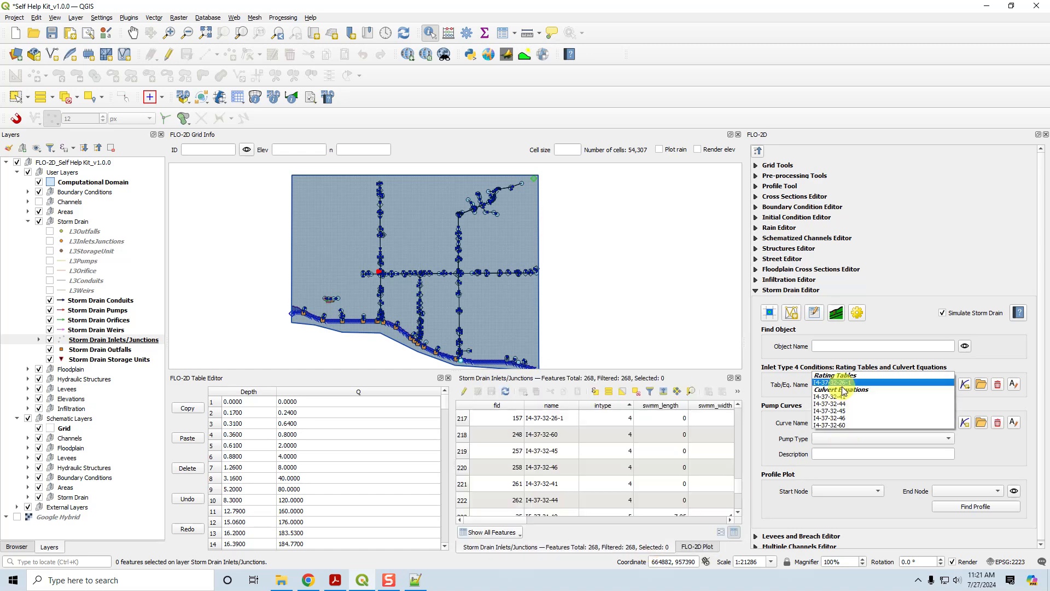
pyautogui.click(841, 397)
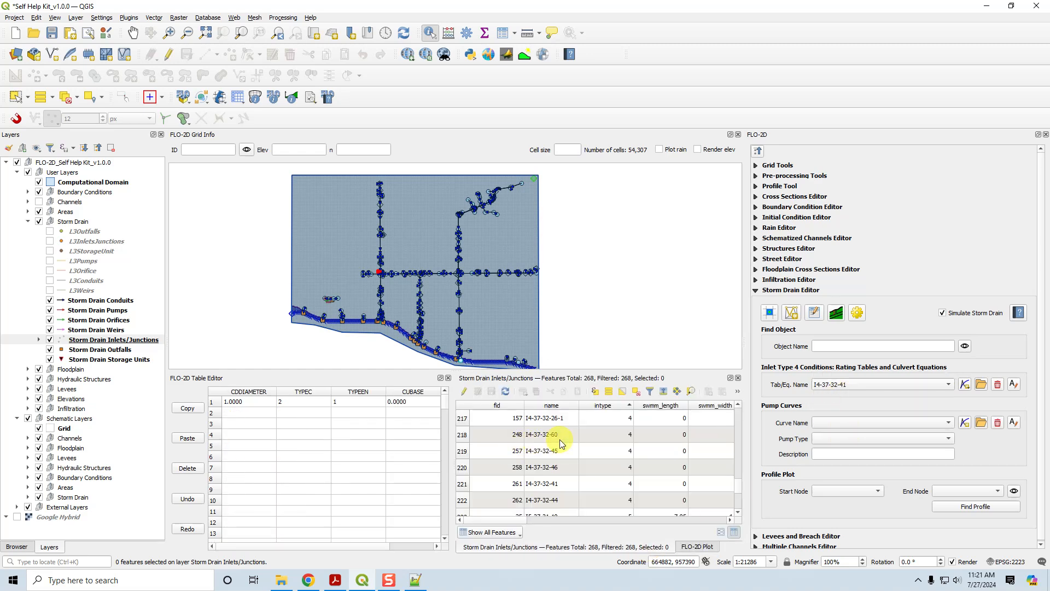
pyautogui.click(463, 484)
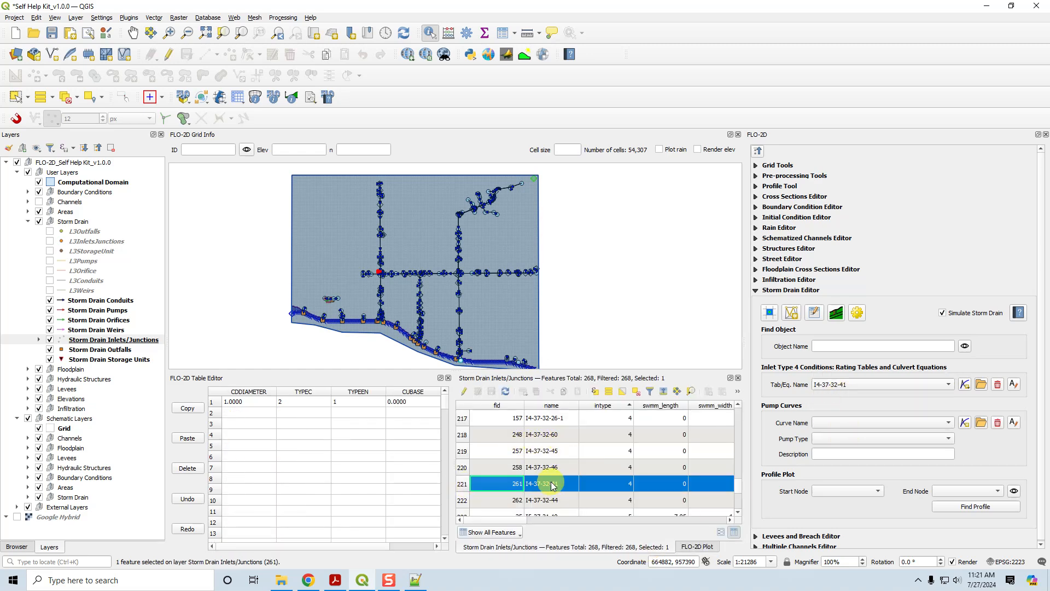
pyautogui.click(838, 385)
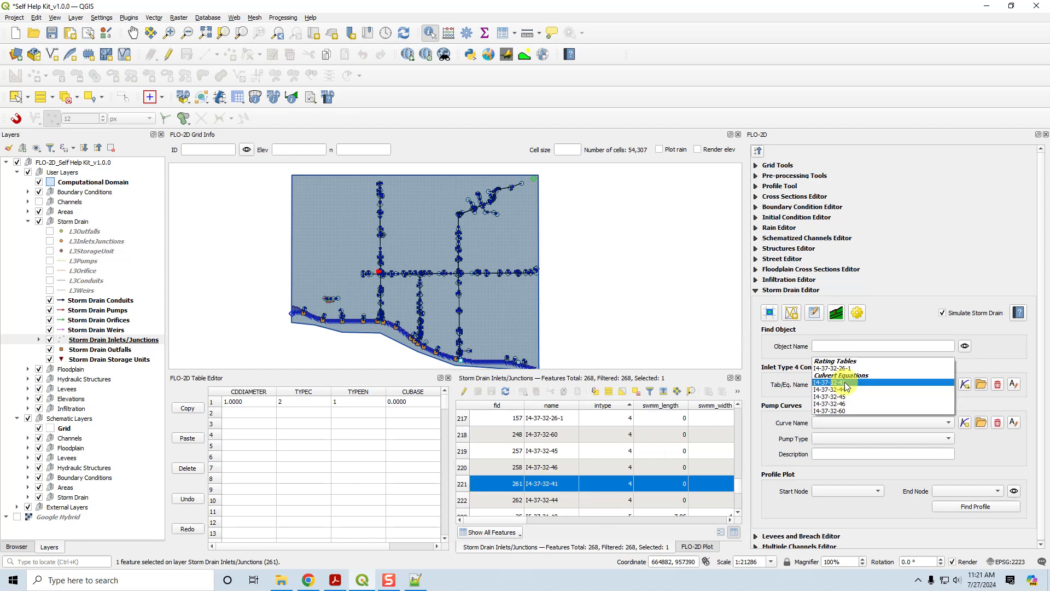
pyautogui.click(845, 389)
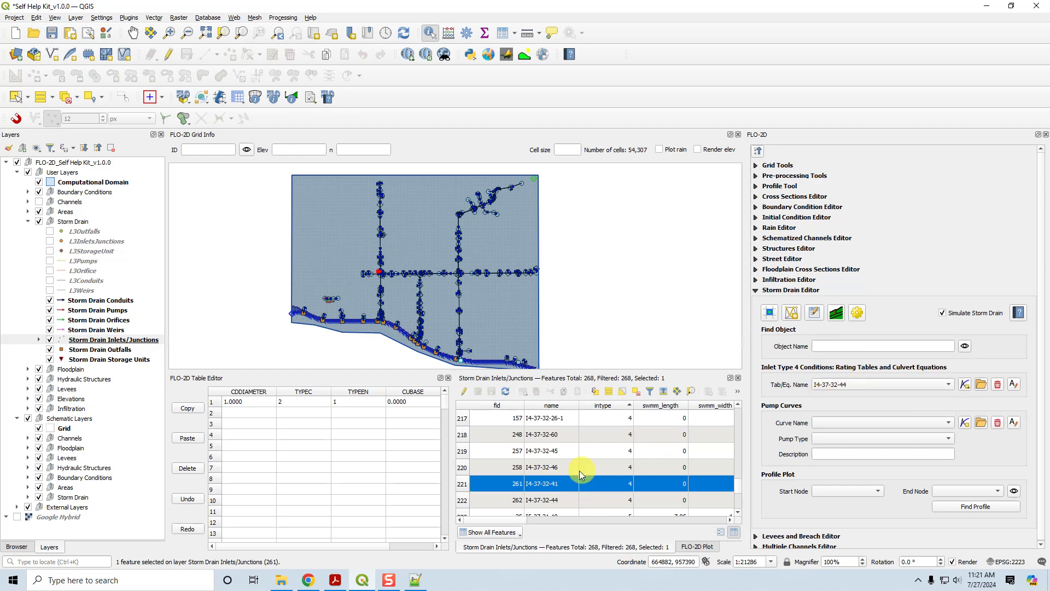
pyautogui.click(463, 500)
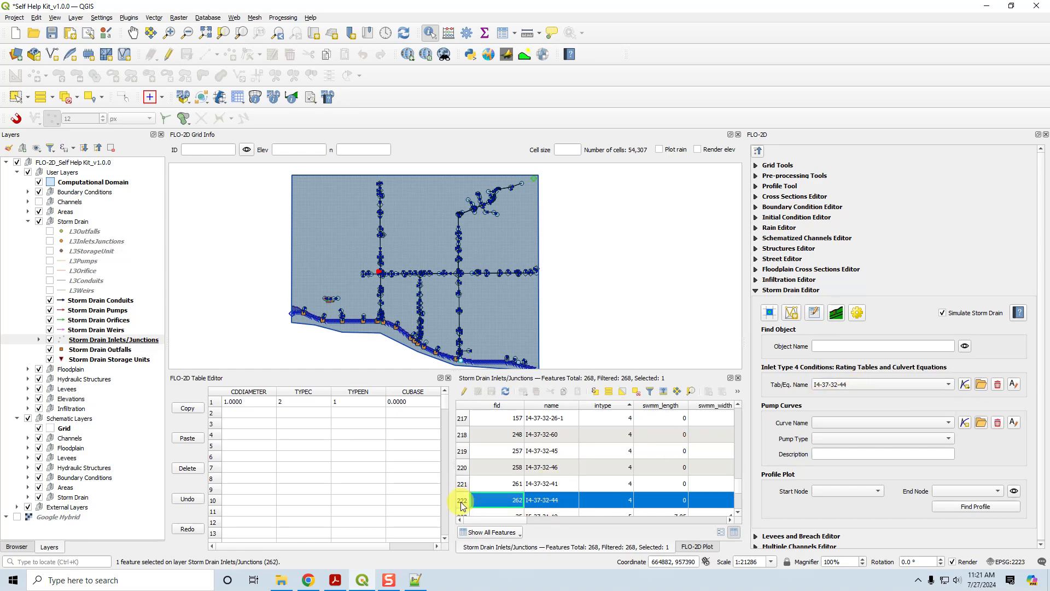
# Zoom the map to inlet I4-37-32-44 from its table row and review its culvert equation parameters in the table editor.
pyautogui.moveTo(542, 361); pyautogui.dragTo(534, 282)
pyautogui.scroll(3, 535, 285)
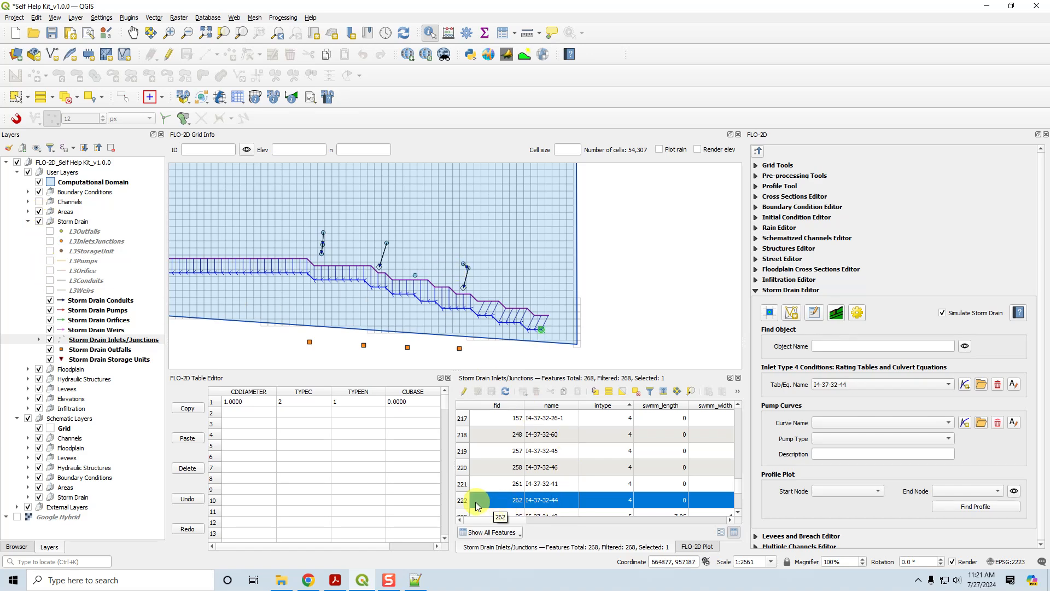
pyautogui.scroll(-3, 436, 290)
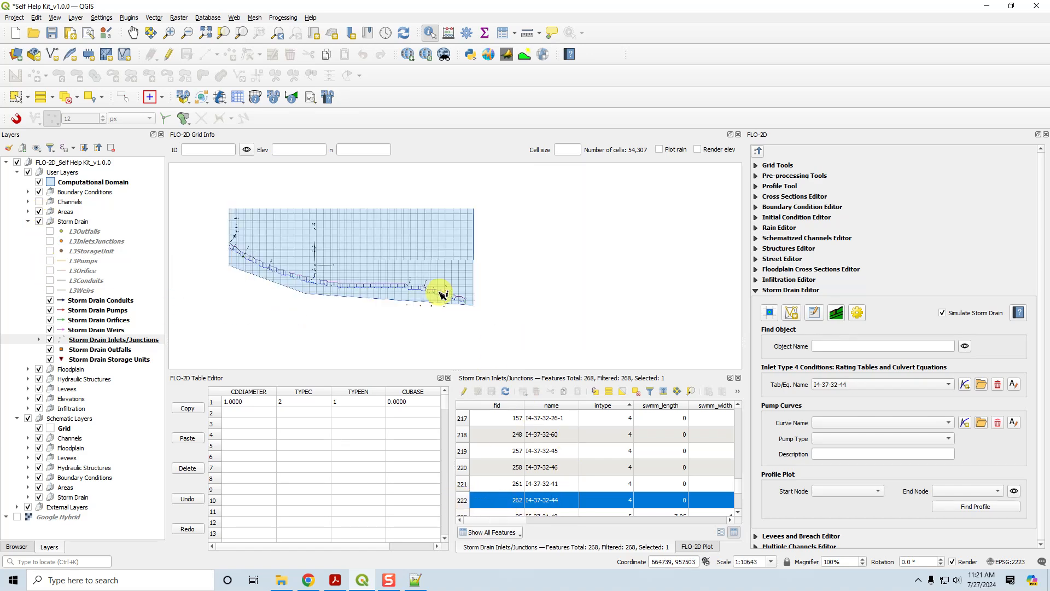
pyautogui.moveTo(384, 290); pyautogui.dragTo(453, 293)
pyautogui.scroll(2, 476, 293)
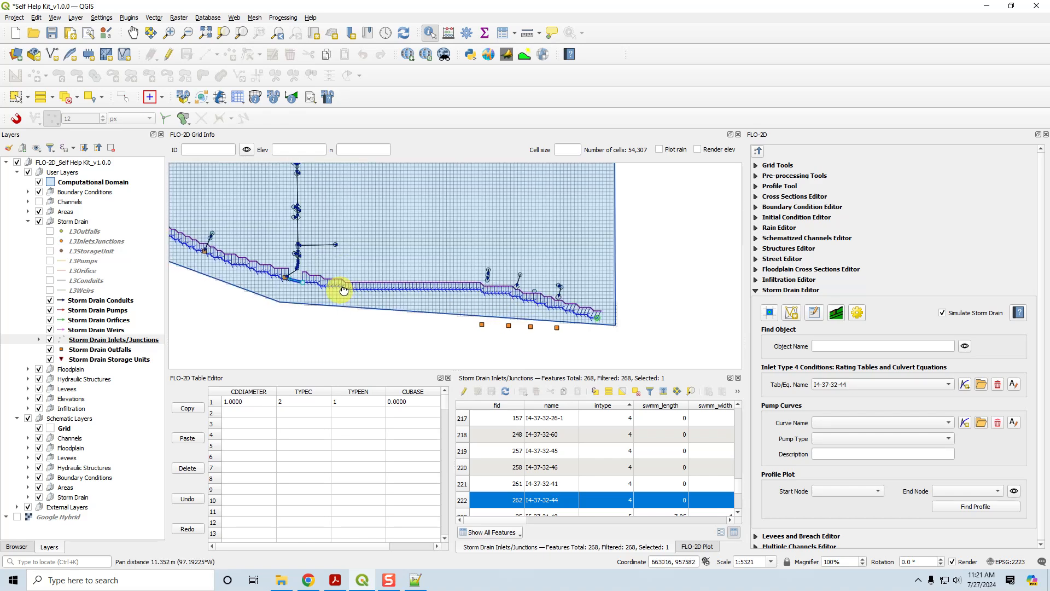
pyautogui.moveTo(342, 293); pyautogui.dragTo(430, 301)
pyautogui.scroll(-1, 430, 301)
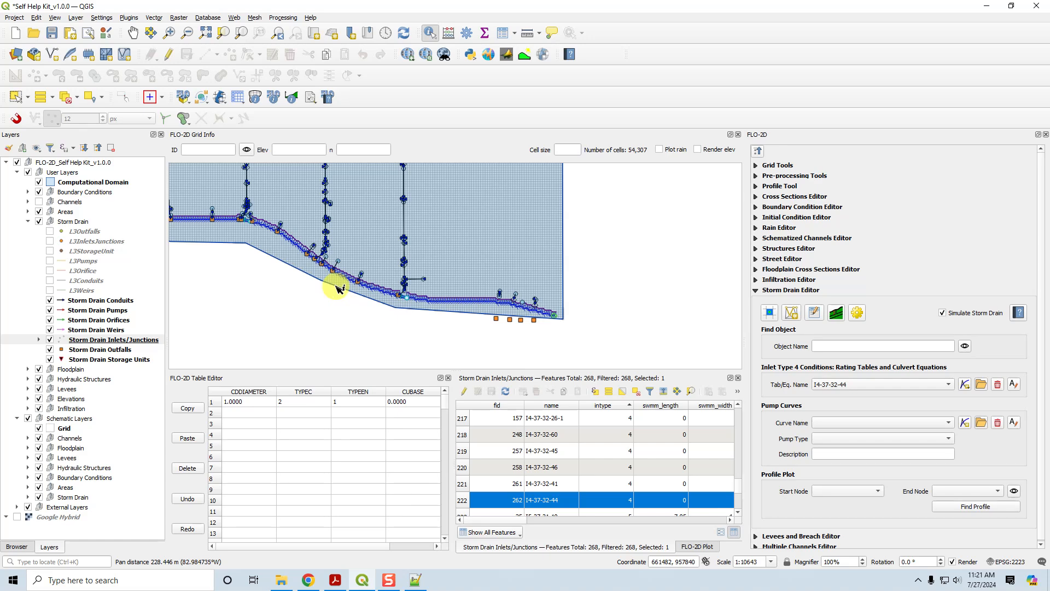
pyautogui.moveTo(340, 286); pyautogui.dragTo(412, 305)
pyautogui.click(461, 501)
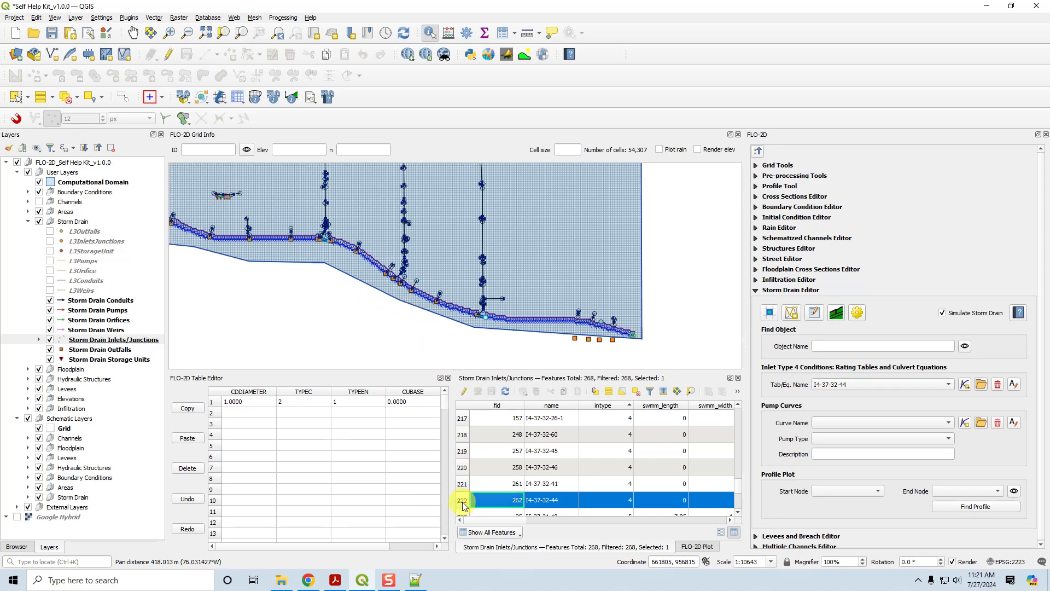
pyautogui.click(694, 391)
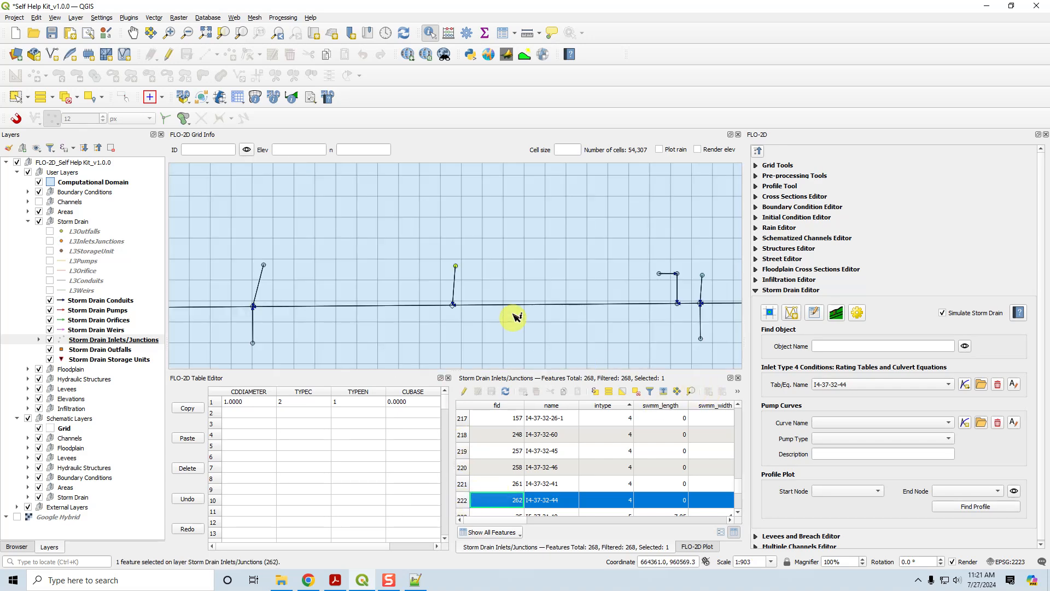
pyautogui.scroll(-3, 453, 274)
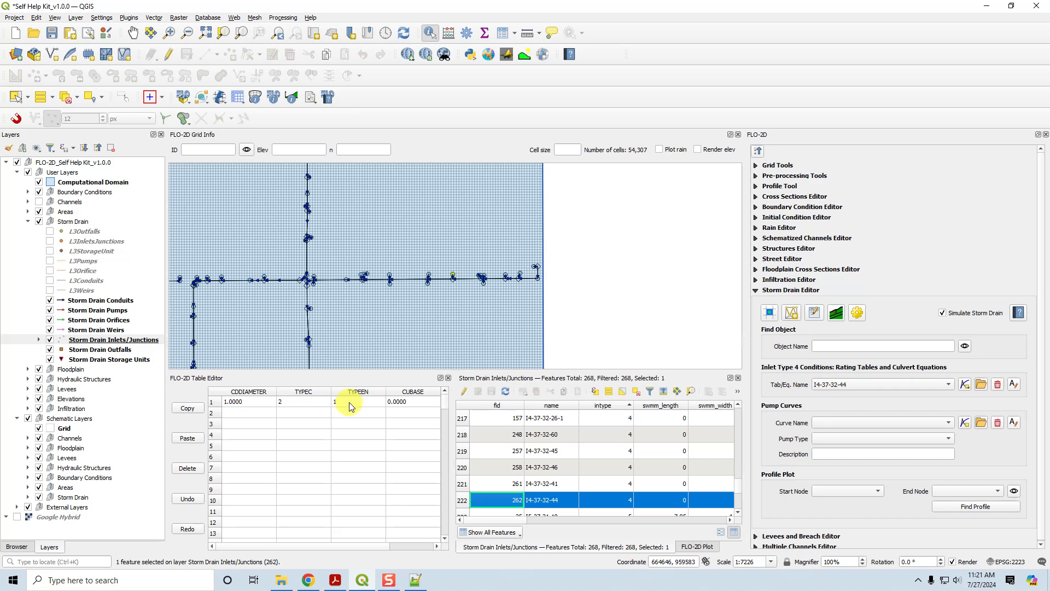
pyautogui.moveTo(382, 546); pyautogui.dragTo(319, 546)
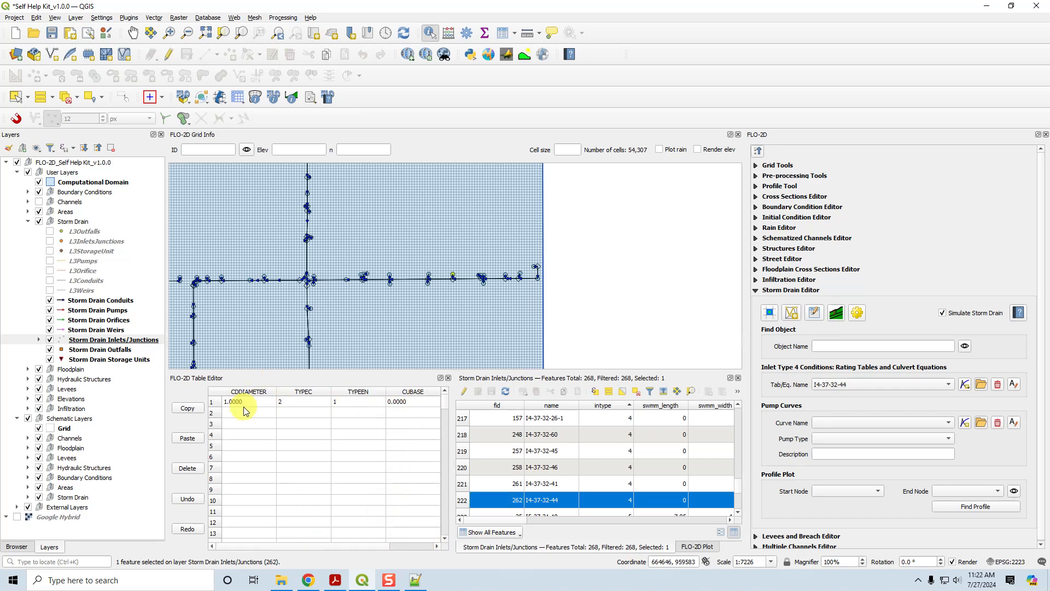
pyautogui.moveTo(377, 547); pyautogui.dragTo(343, 544)
# Add a new pump curve and rename it P1.
pyautogui.click(965, 424)
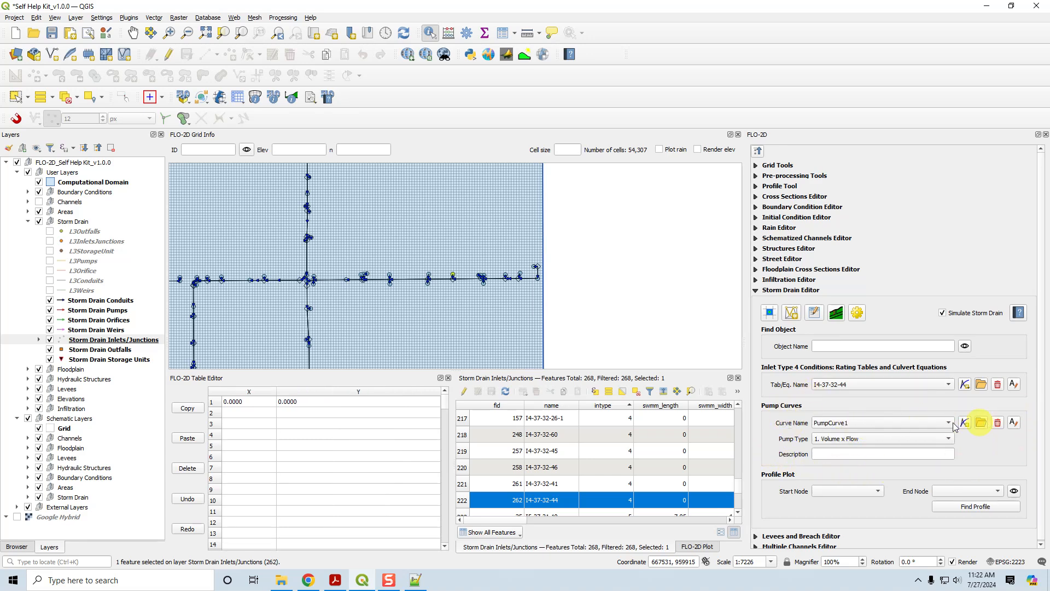
pyautogui.click(1018, 423)
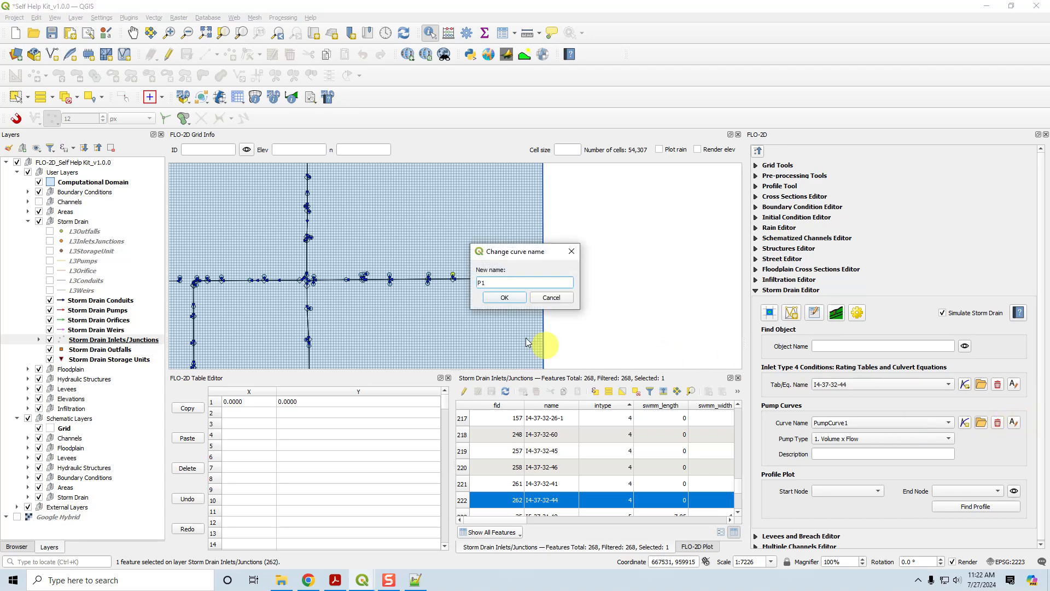
pyautogui.click(509, 297)
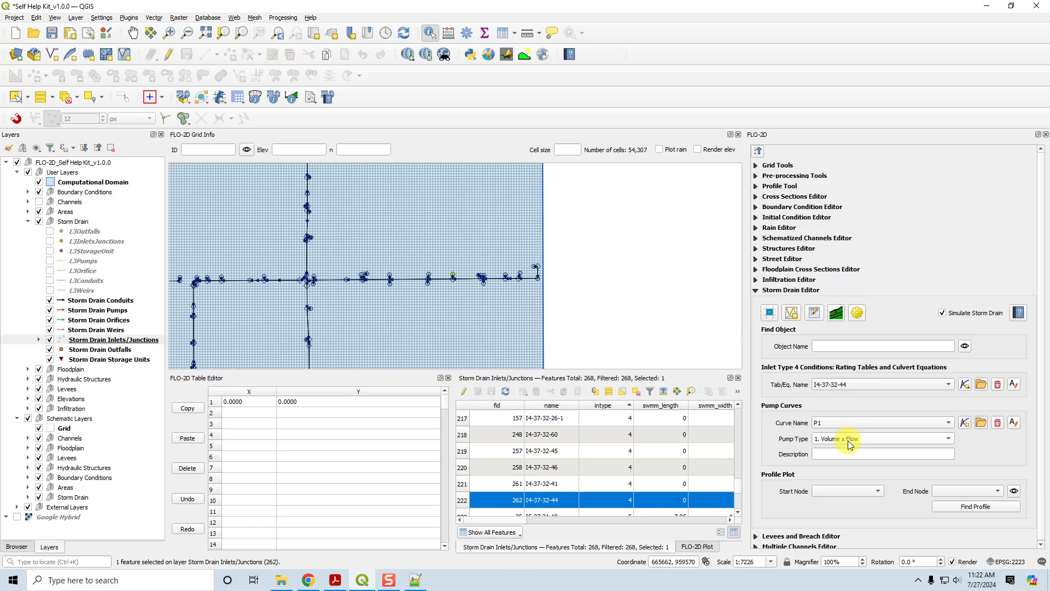
# Set pump curve P1's type to 4. Depth x Flow and its description to 20 cfs.
pyautogui.click(878, 439)
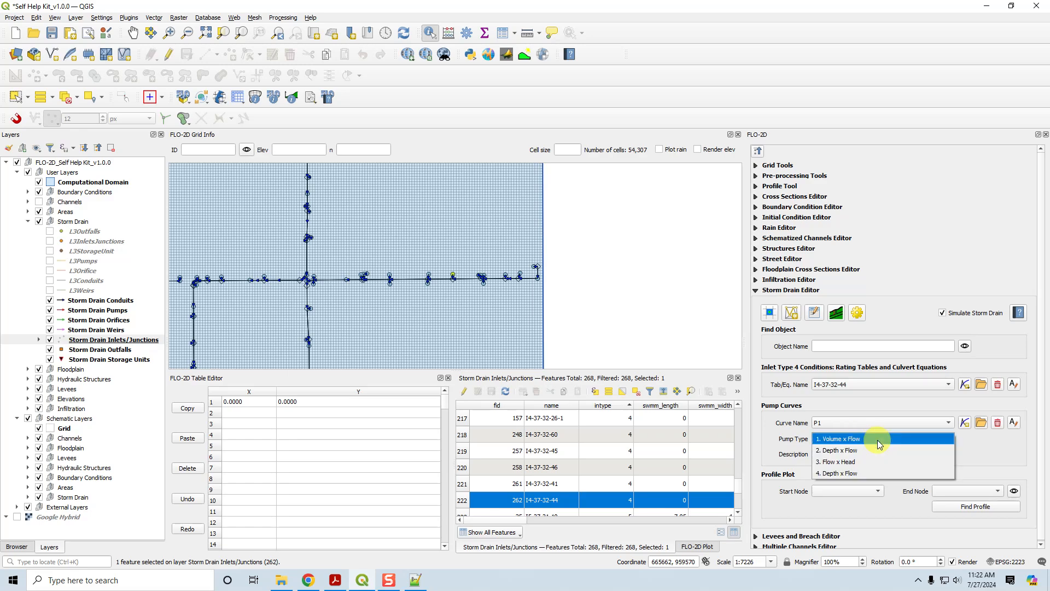
pyautogui.click(858, 473)
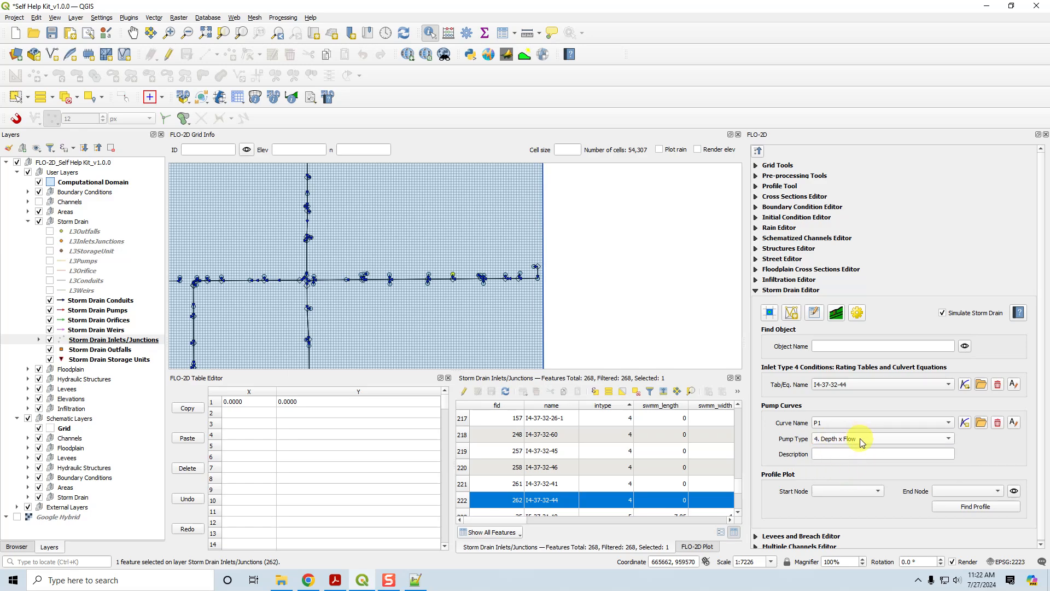
pyautogui.click(836, 455)
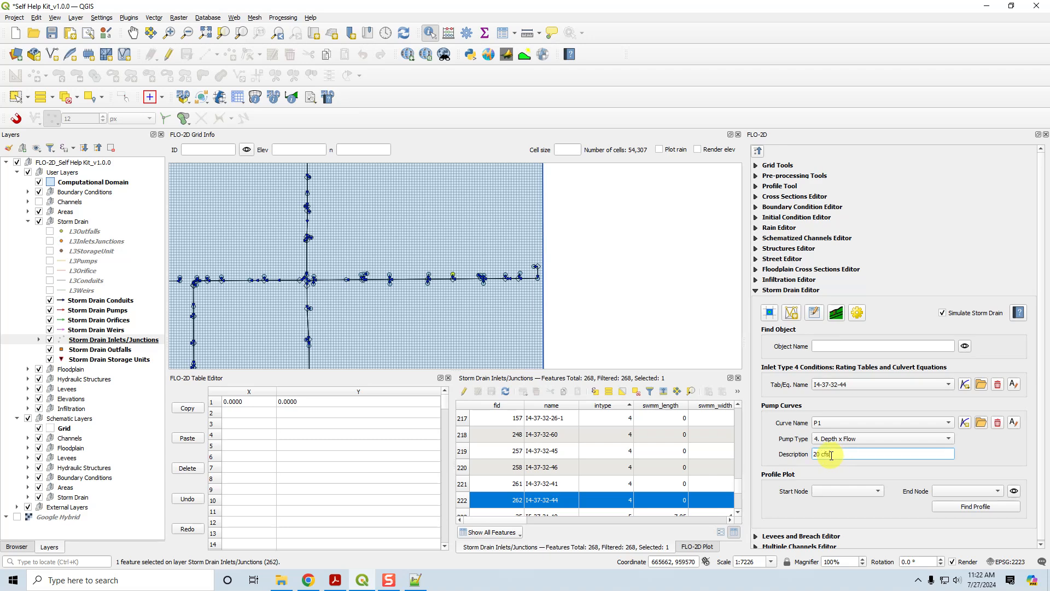
pyautogui.click(995, 456)
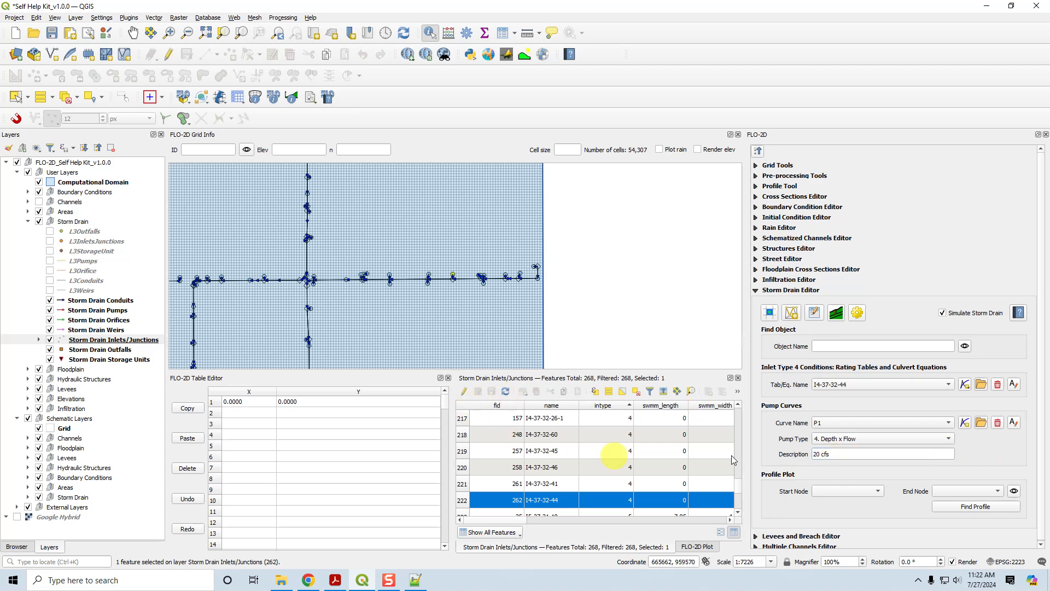
# Add the depth-flow pairs 1, 20 and 10, 20 to pump curve P1, and close the inlets attribute table to show the curve's plot.
pyautogui.write('1')
pyautogui.click(240, 420)
pyautogui.write('10')
pyautogui.click(290, 412)
pyautogui.write('2')
pyautogui.click(288, 423)
pyautogui.write('20')
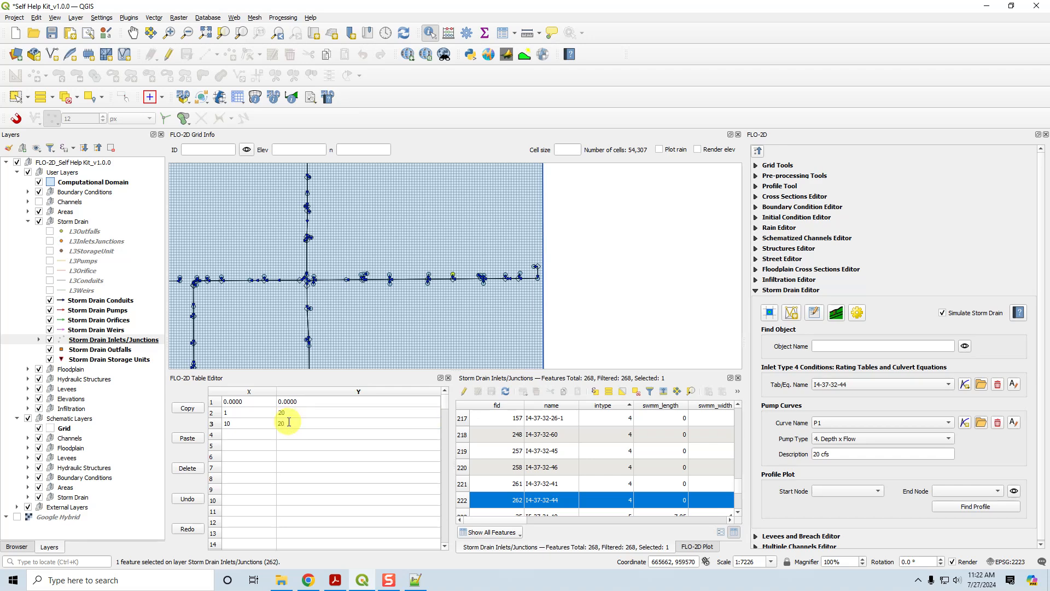
pyautogui.click(290, 444)
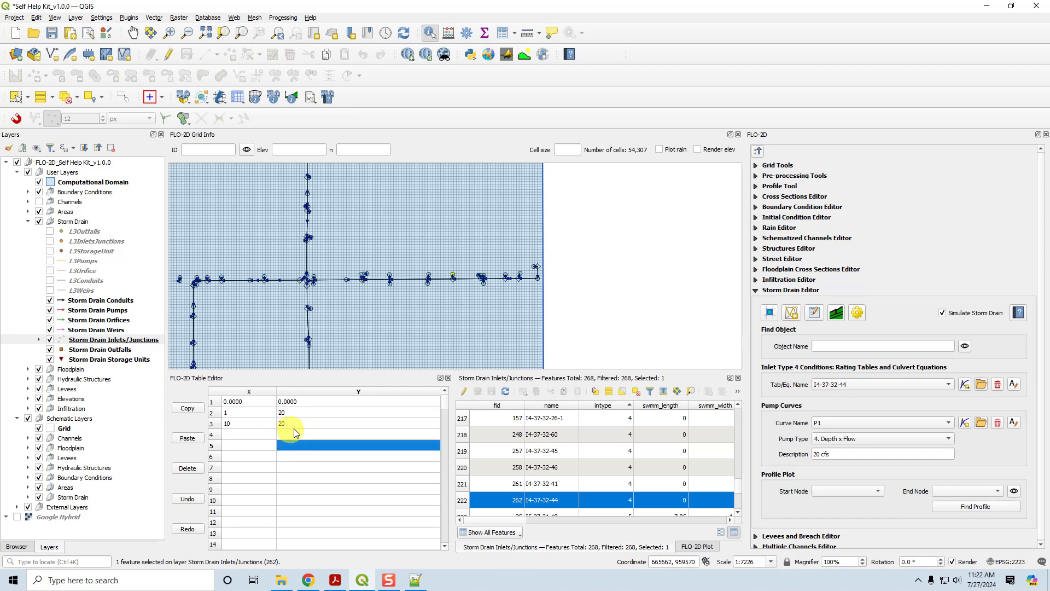
pyautogui.click(293, 434)
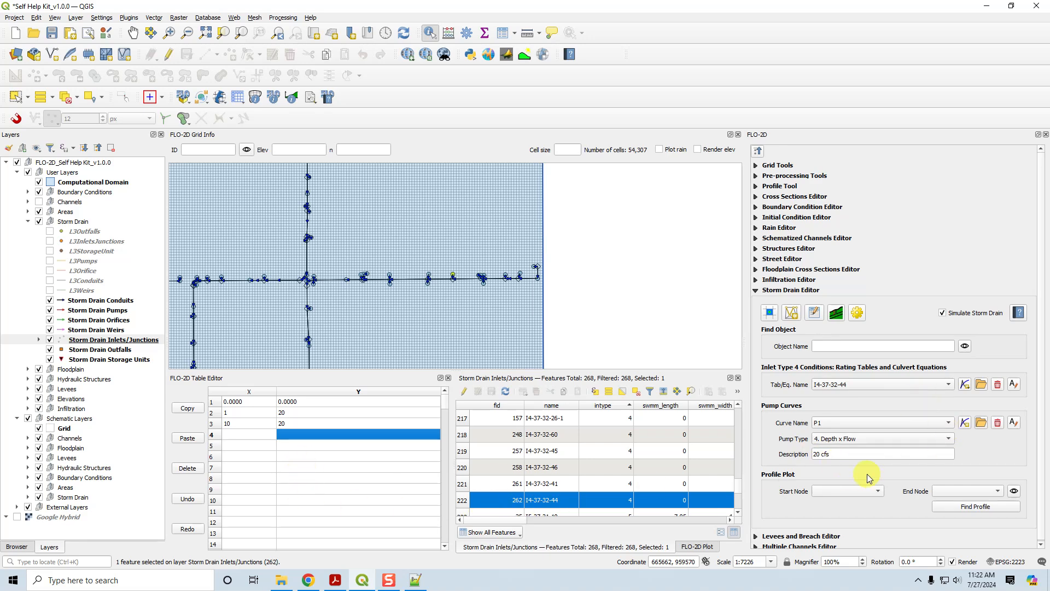
pyautogui.click(738, 378)
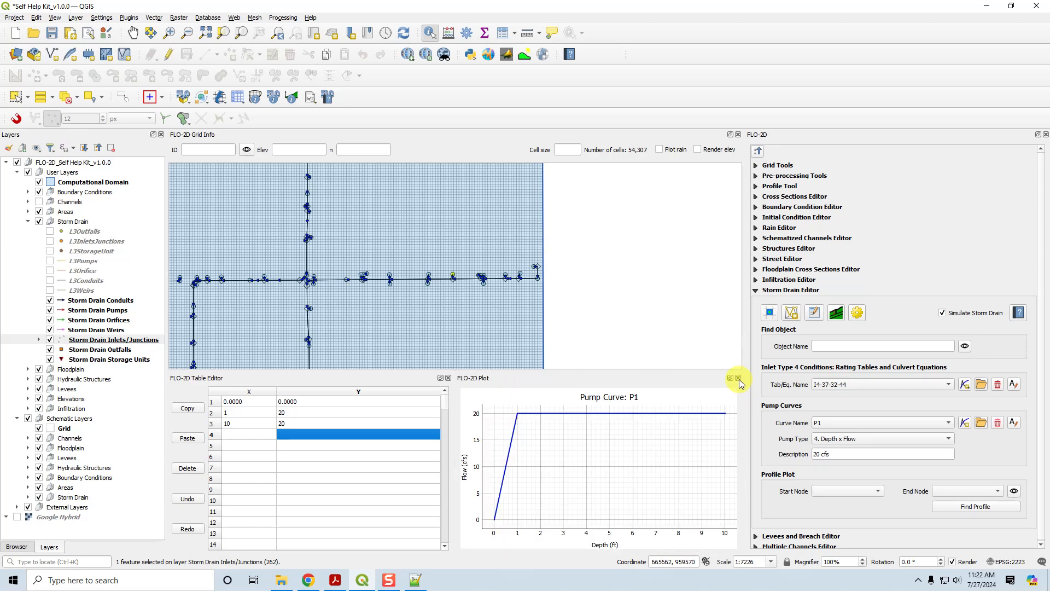
# Check the pump_curve name in the Storm Drain Pumps attribute table, then close the table.
pyautogui.rightClick(104, 310)
pyautogui.click(145, 454)
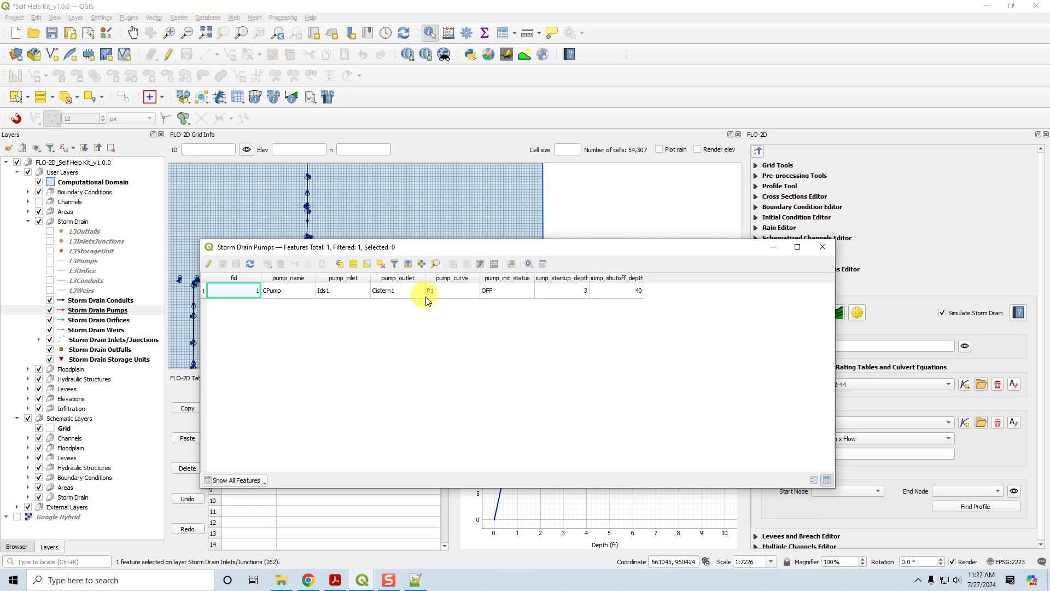
pyautogui.click(822, 247)
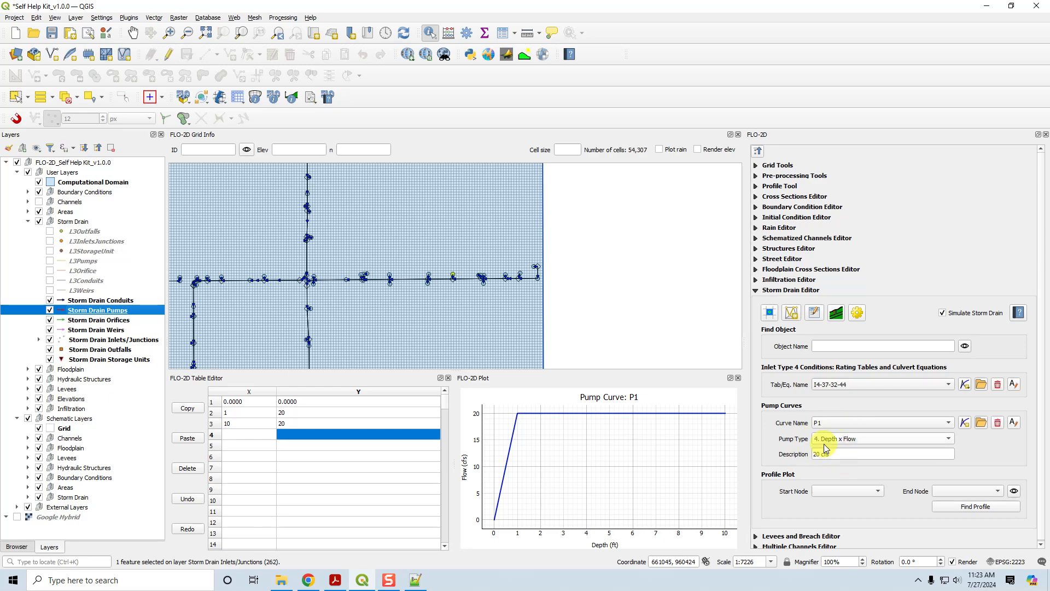
# Open and dock the Storm Drain Storage Units attribute table, and zoom the map to that layer's features.
pyautogui.scroll(-2, 342, 309)
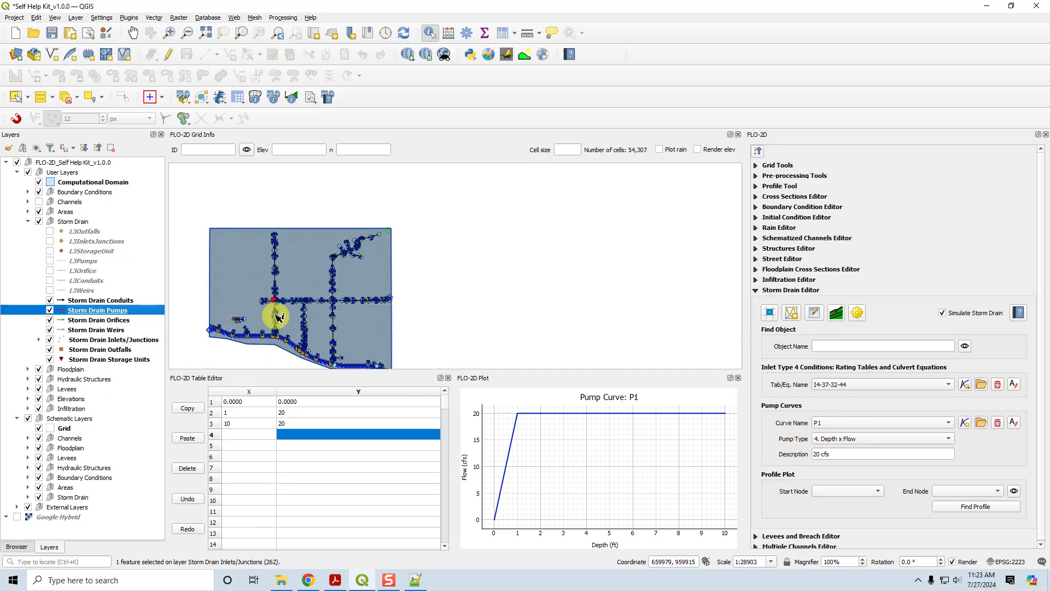
pyautogui.click(83, 359)
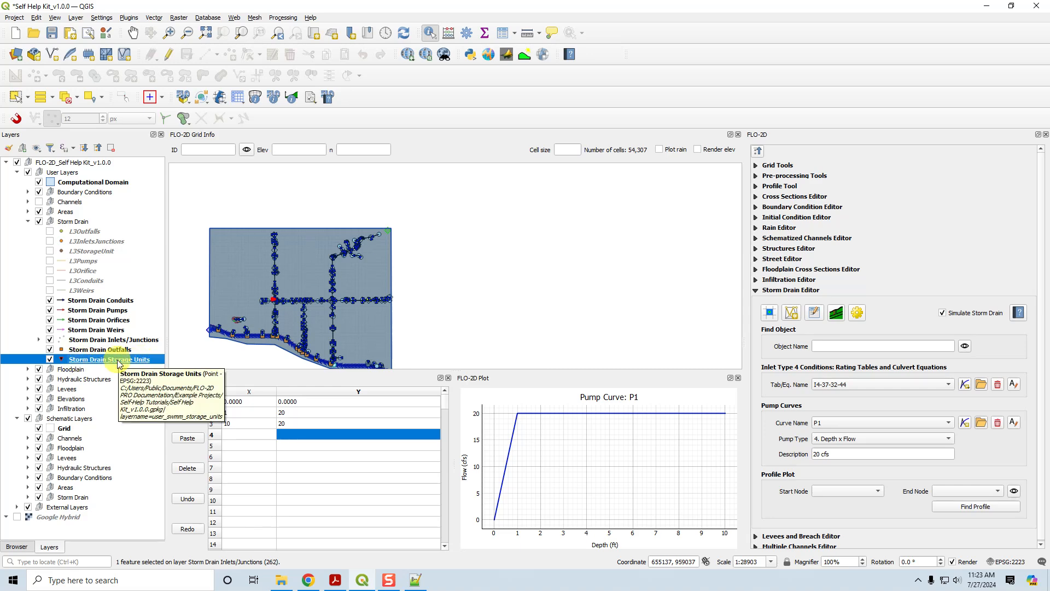
pyautogui.rightClick(118, 364)
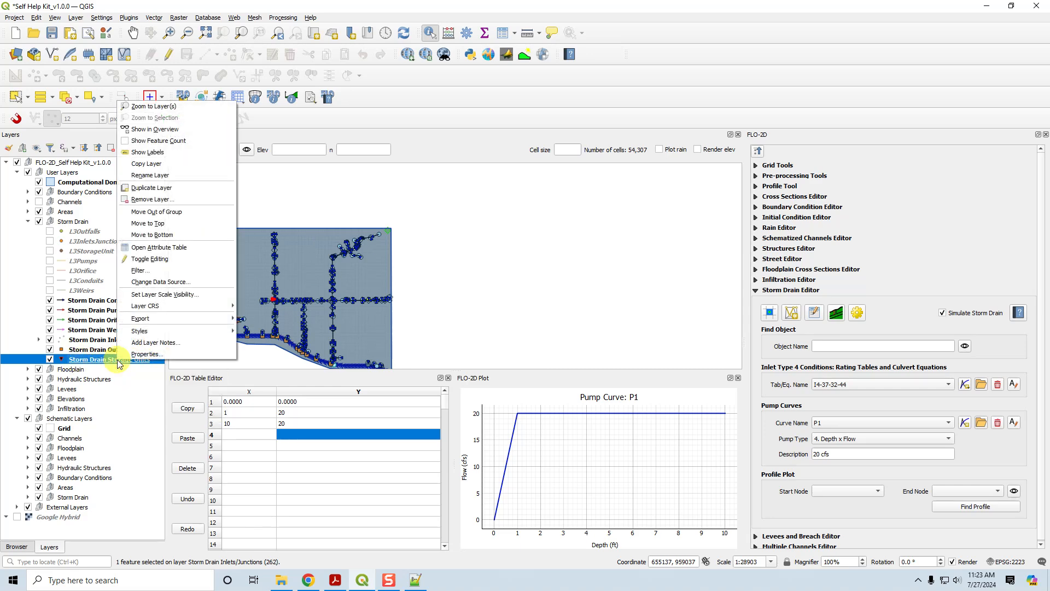
pyautogui.click(164, 252)
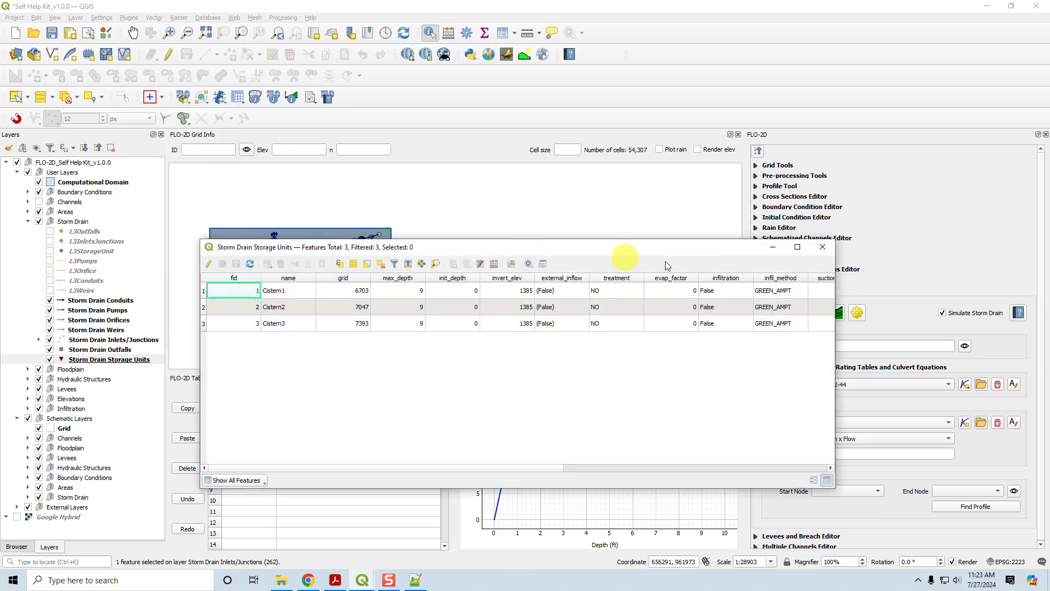
pyautogui.click(543, 265)
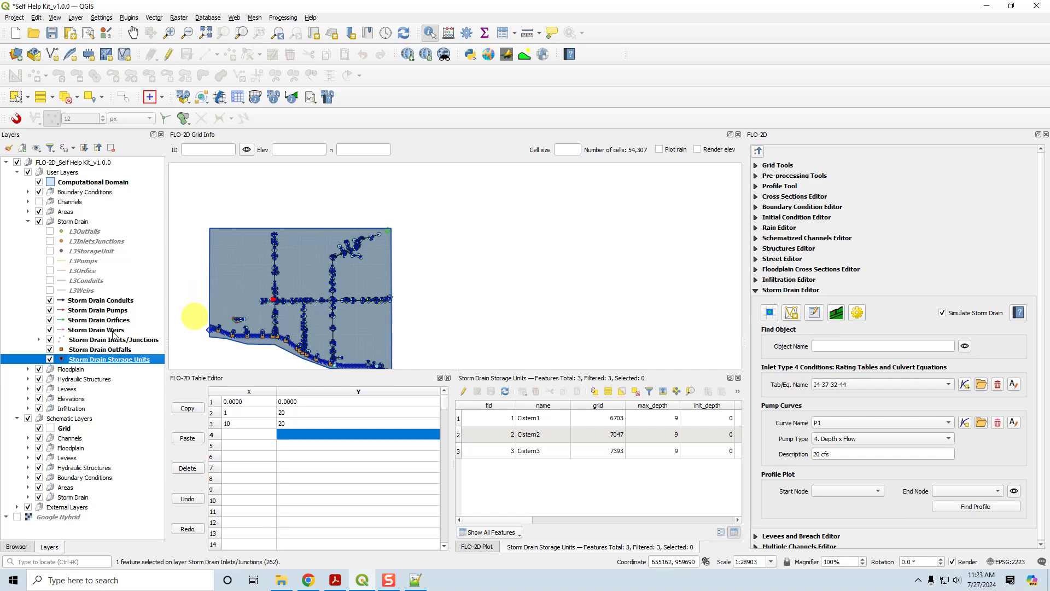
pyautogui.click(241, 33)
pyautogui.scroll(-1, 284, 279)
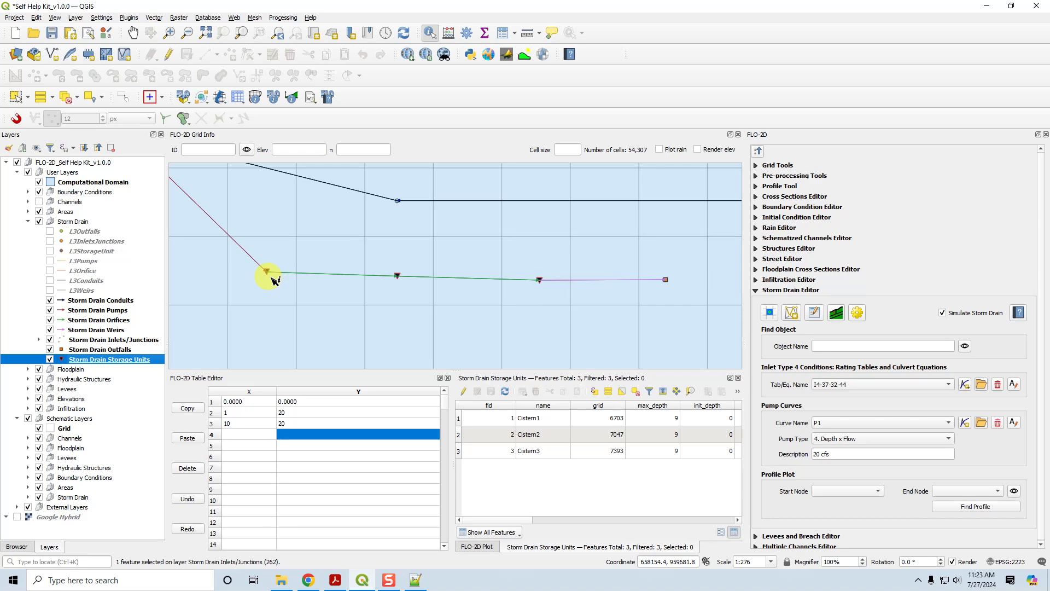
# Identify the westernmost storage unit on the map with the FLO-2D info tool and open the properties of Cistern1.
pyautogui.click(275, 99)
pyautogui.click(274, 99)
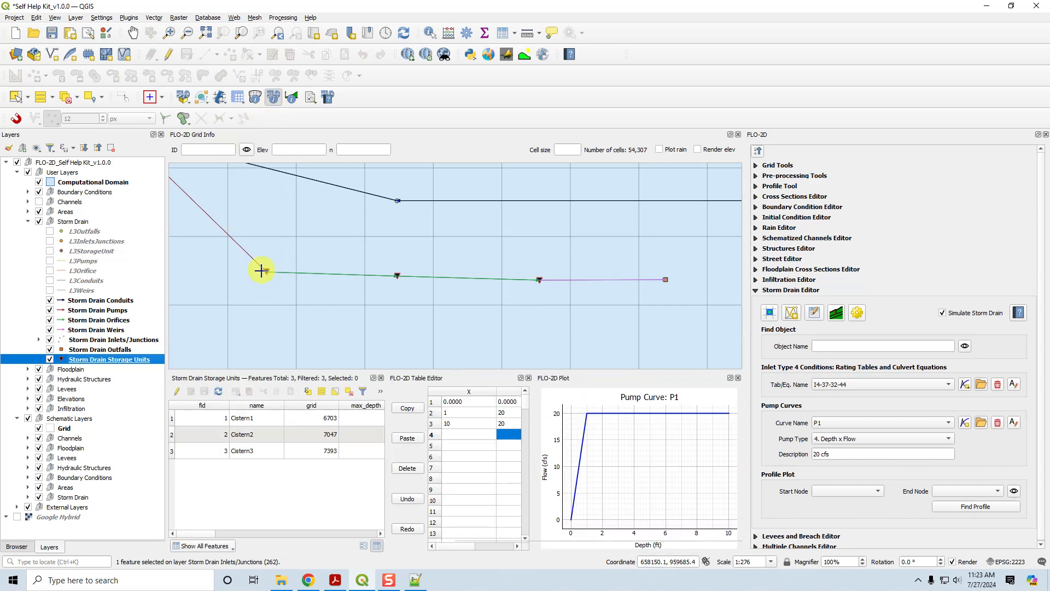
pyautogui.click(266, 272)
pyautogui.moveTo(328, 317)
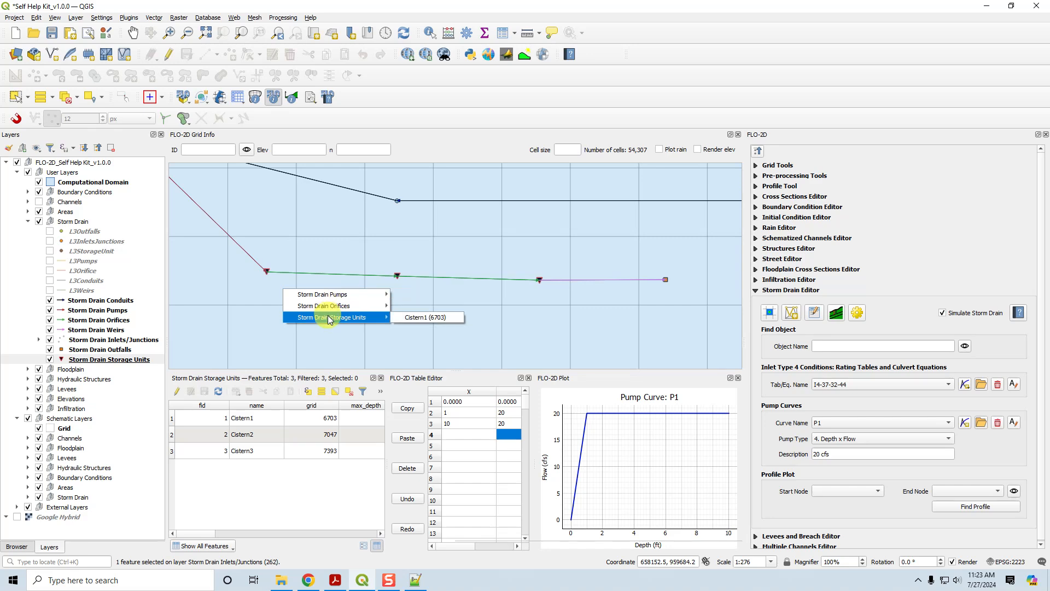
pyautogui.click(430, 317)
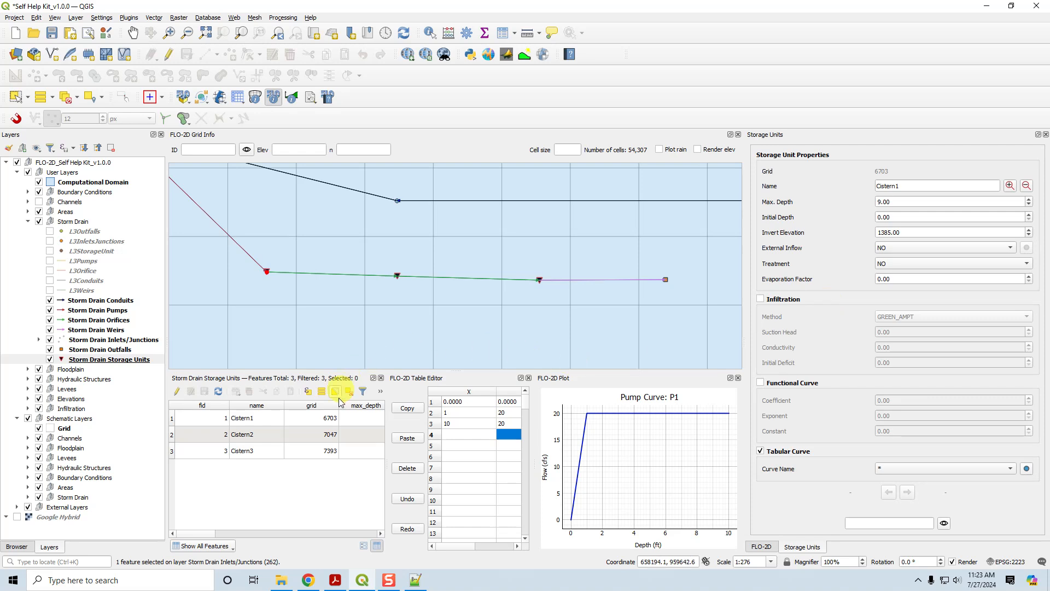
# Check the curve_name values in the storage units table and start a tabular curve named Storage1 for Cistern1.
pyautogui.hscroll(5, 255, 536)
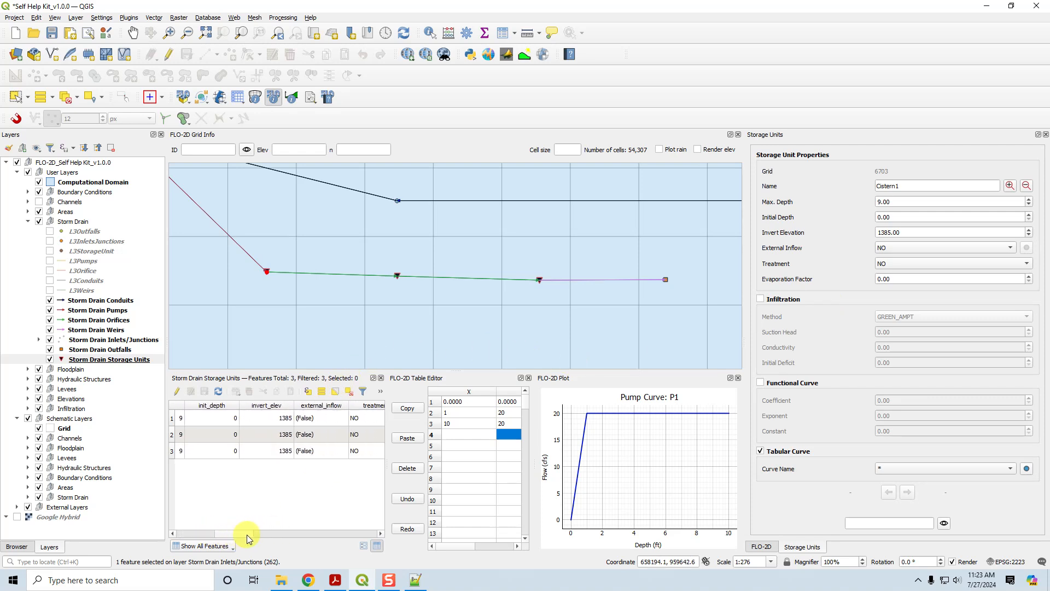
pyautogui.moveTo(255, 534); pyautogui.dragTo(371, 542)
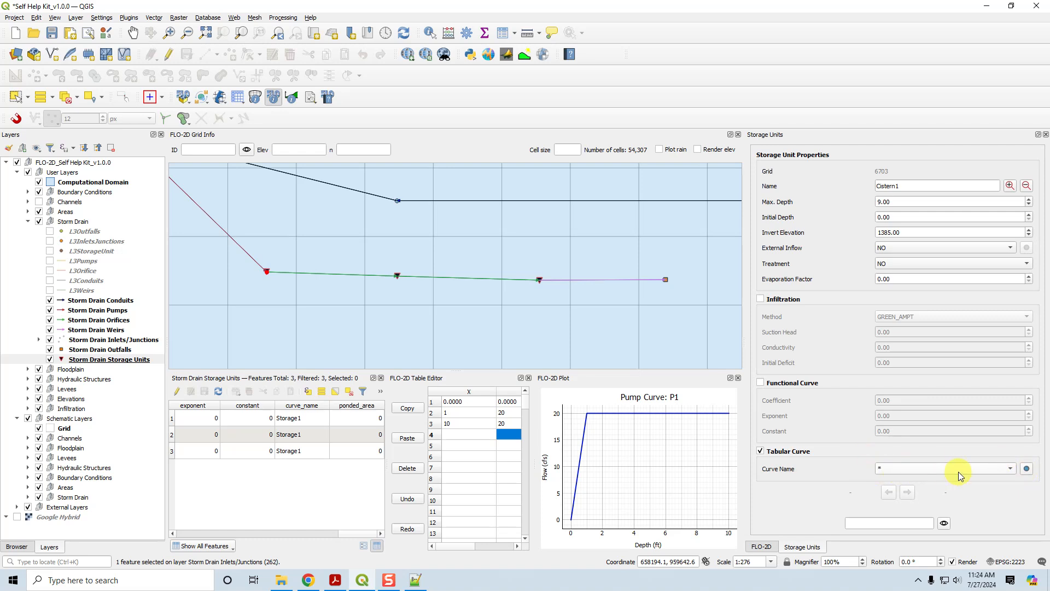
pyautogui.click(1027, 468)
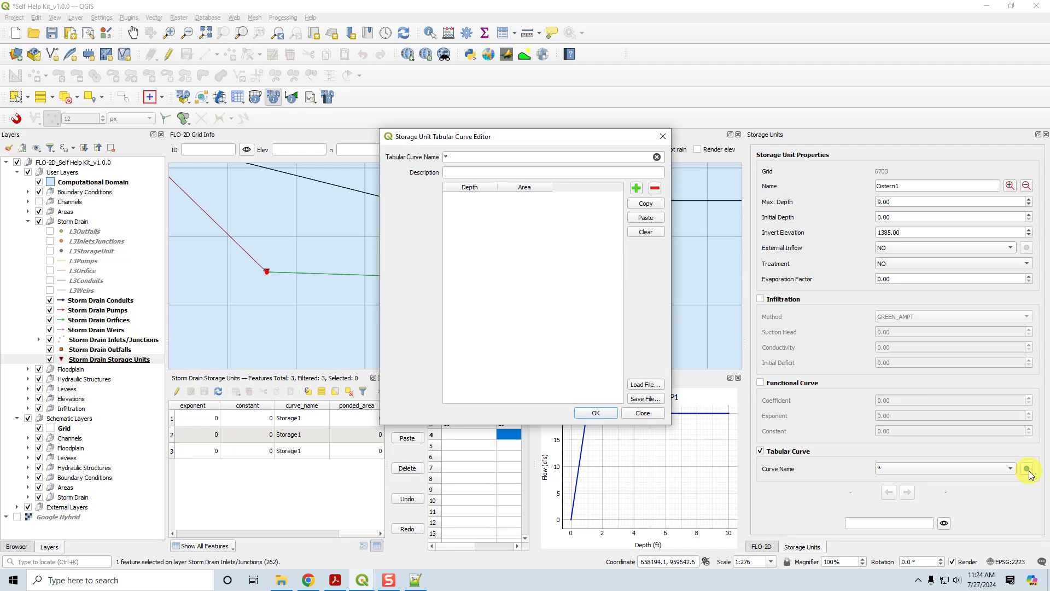
pyautogui.doubleClick(446, 157)
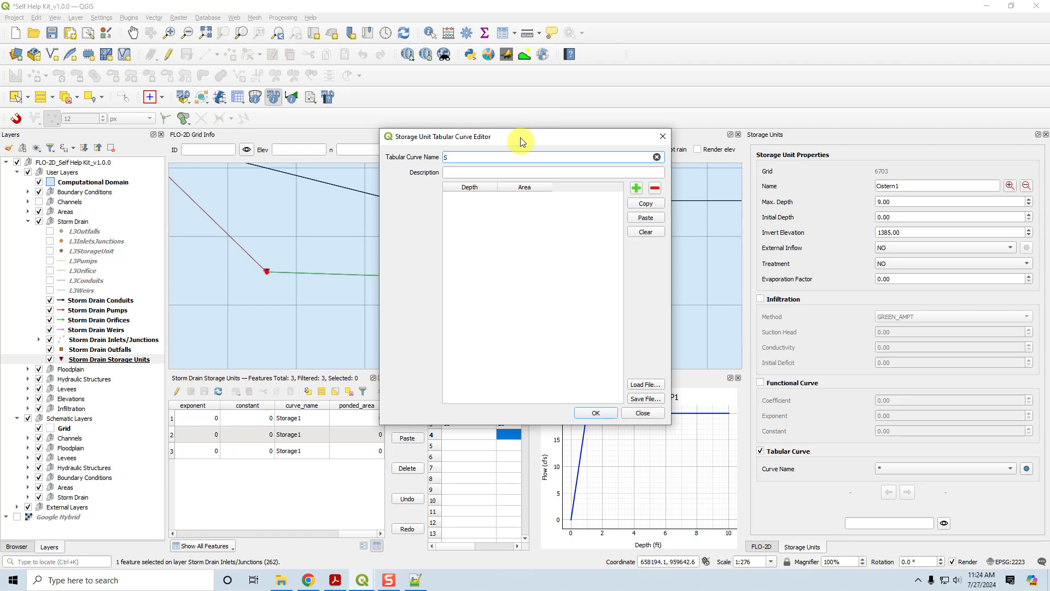
pyautogui.moveTo(520, 136); pyautogui.dragTo(632, 126)
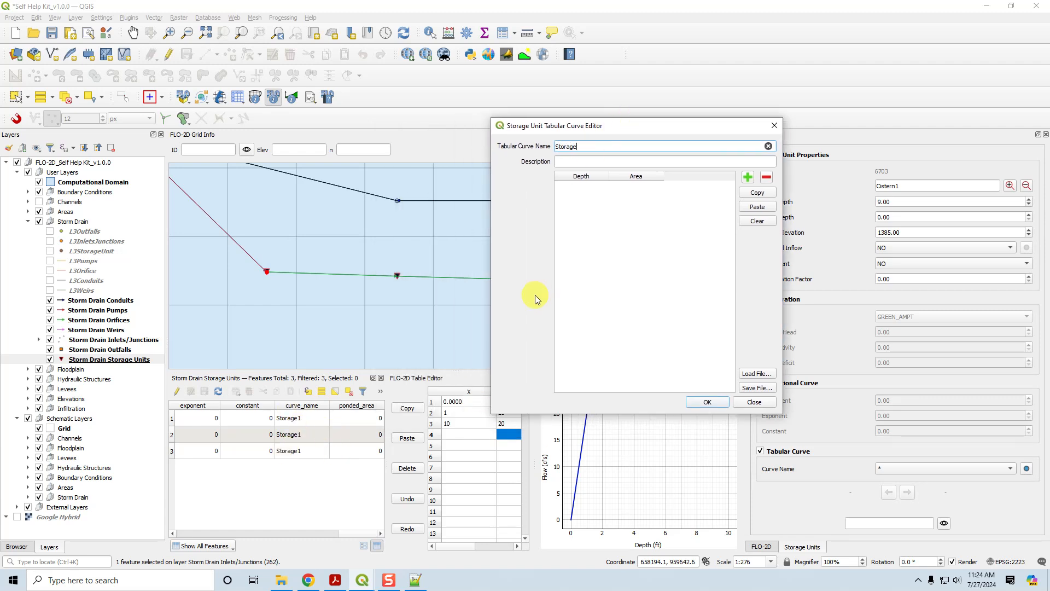
pyautogui.click(577, 162)
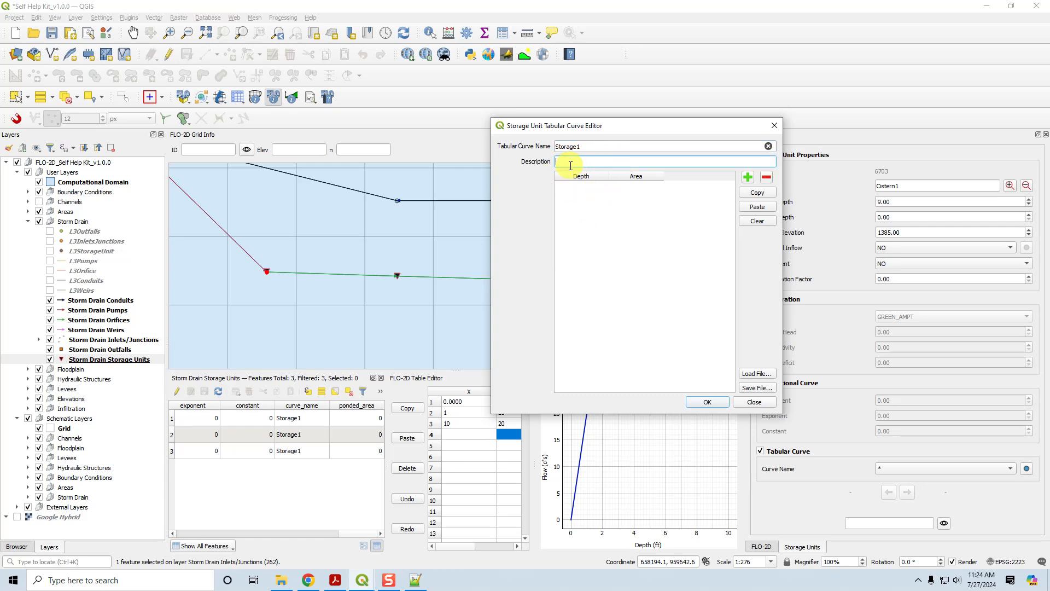
# Open storage1.txt from the RatingTables folder, correct its description line to "Horizontal Cylinder Depth v Area", and save the file.
pyautogui.click(281, 580)
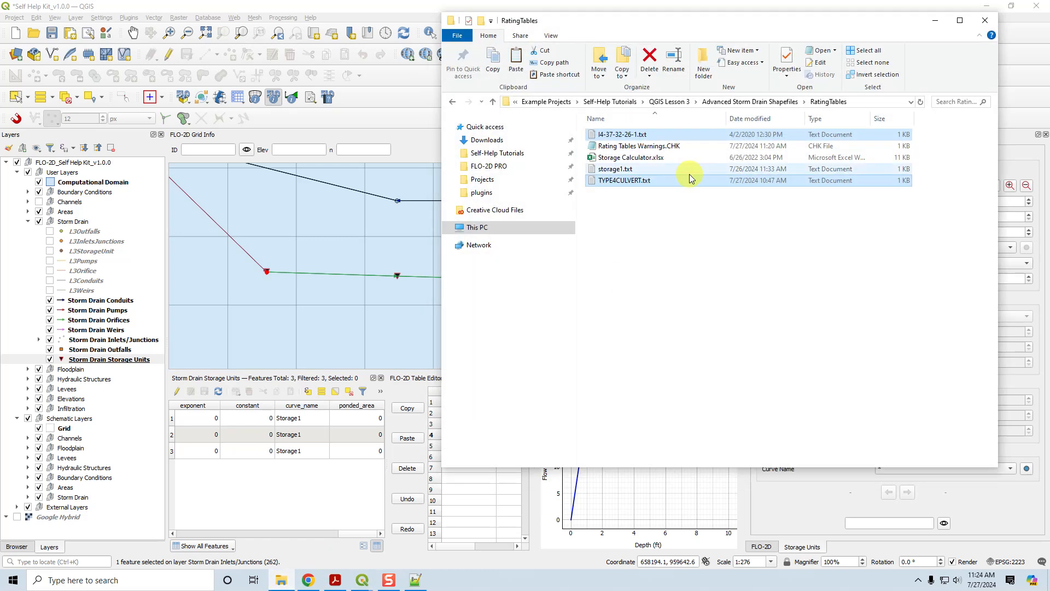
pyautogui.click(617, 173)
pyautogui.doubleClick(616, 171)
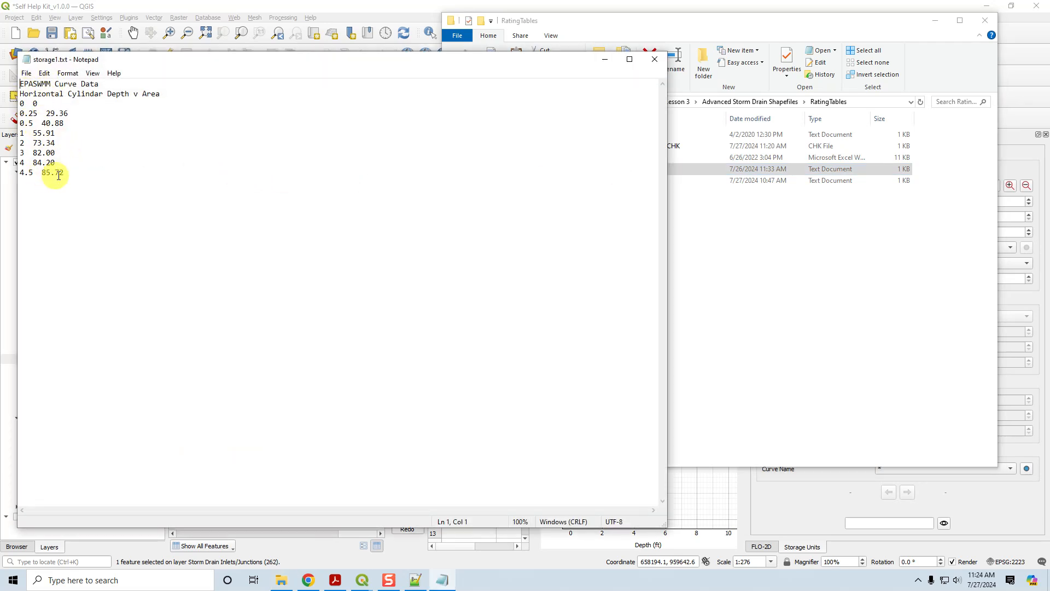
pyautogui.moveTo(78, 173); pyautogui.dragTo(20, 84)
pyautogui.click(97, 94)
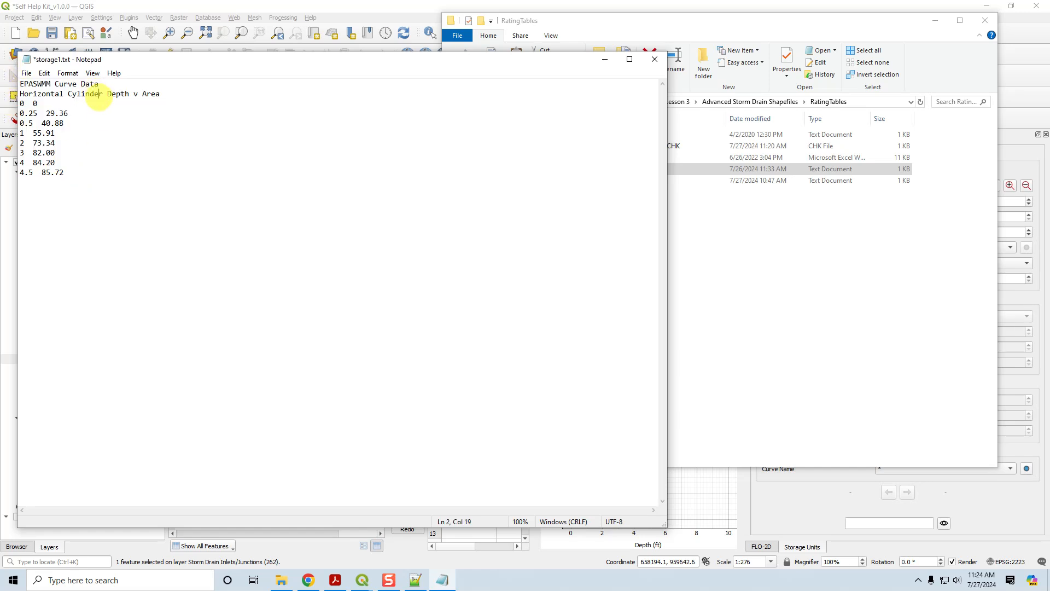
pyautogui.click(26, 74)
pyautogui.click(43, 122)
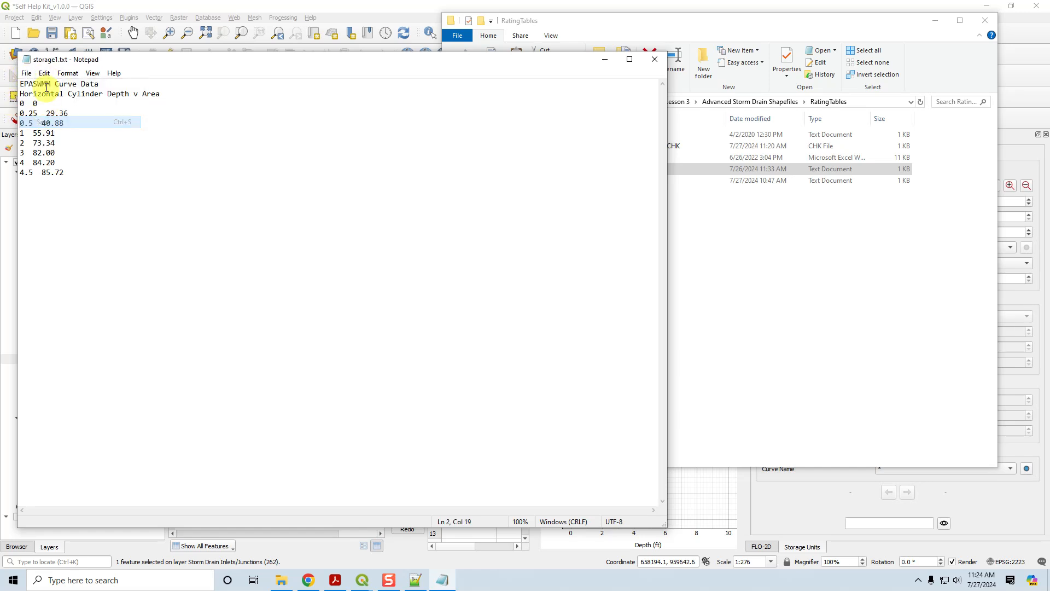
pyautogui.click(238, 111)
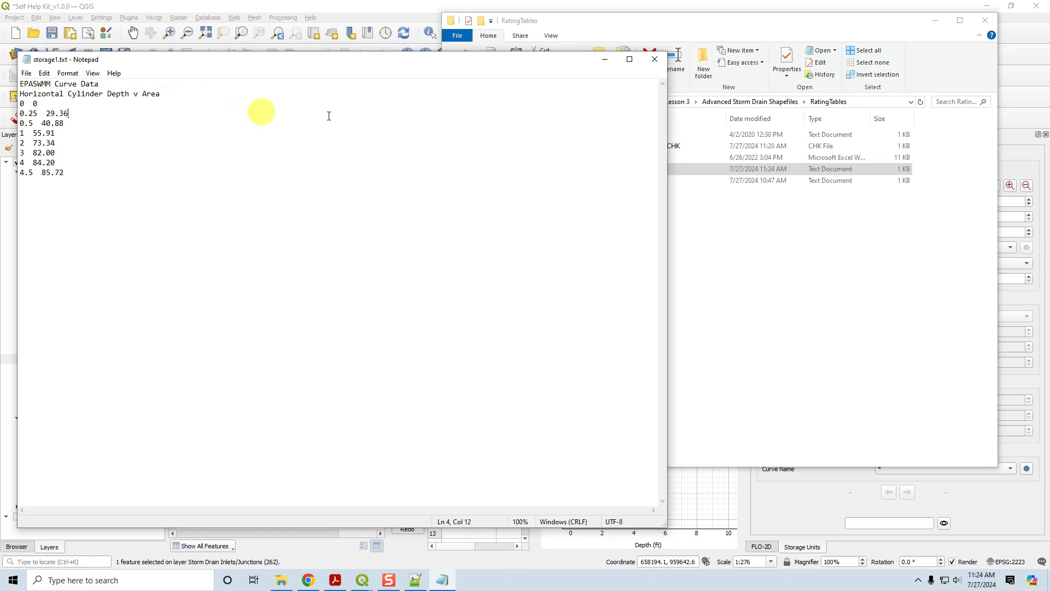
# Review the depth and area pairs in storage1.txt, then close the file and minimize the RatingTables folder window.
pyautogui.click(76, 173)
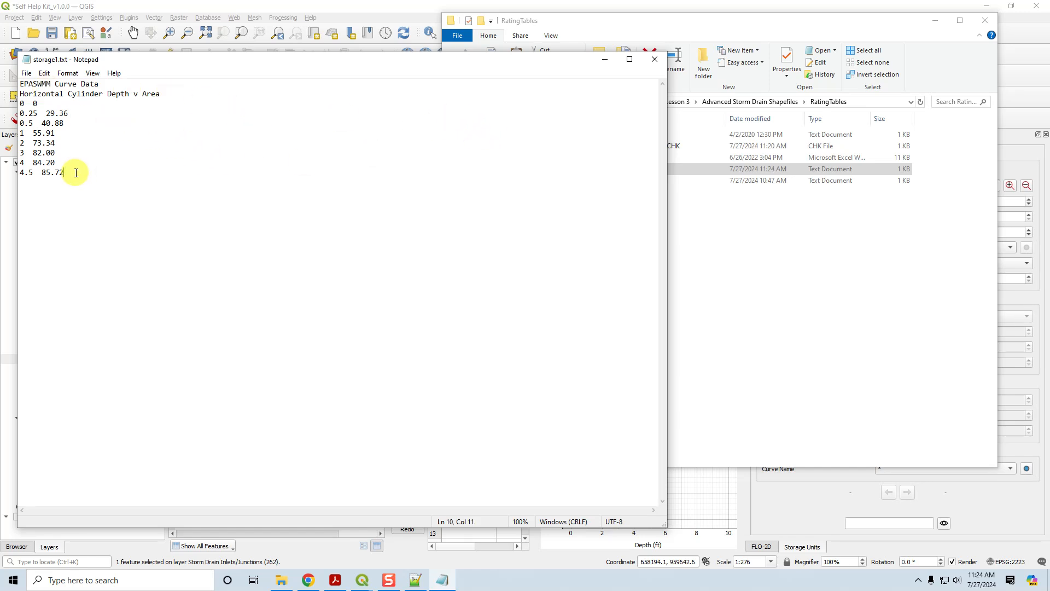
pyautogui.moveTo(76, 172); pyautogui.dragTo(21, 103)
pyautogui.click(653, 59)
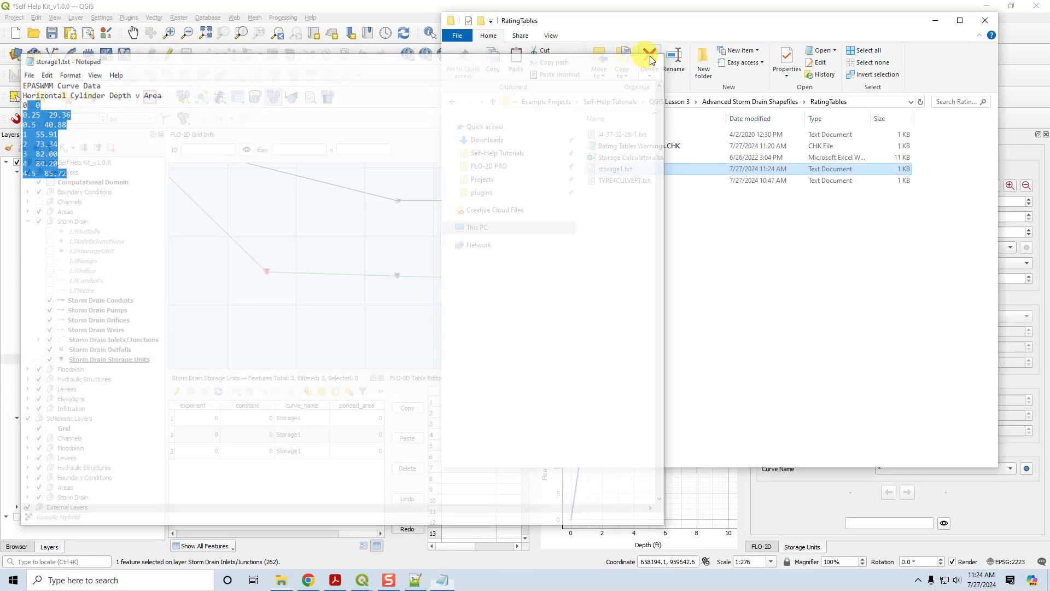
pyautogui.click(935, 26)
# Load the curve data from storage1.txt into the Storage1 tabular curve and save the curve for Cistern1.
pyautogui.click(755, 375)
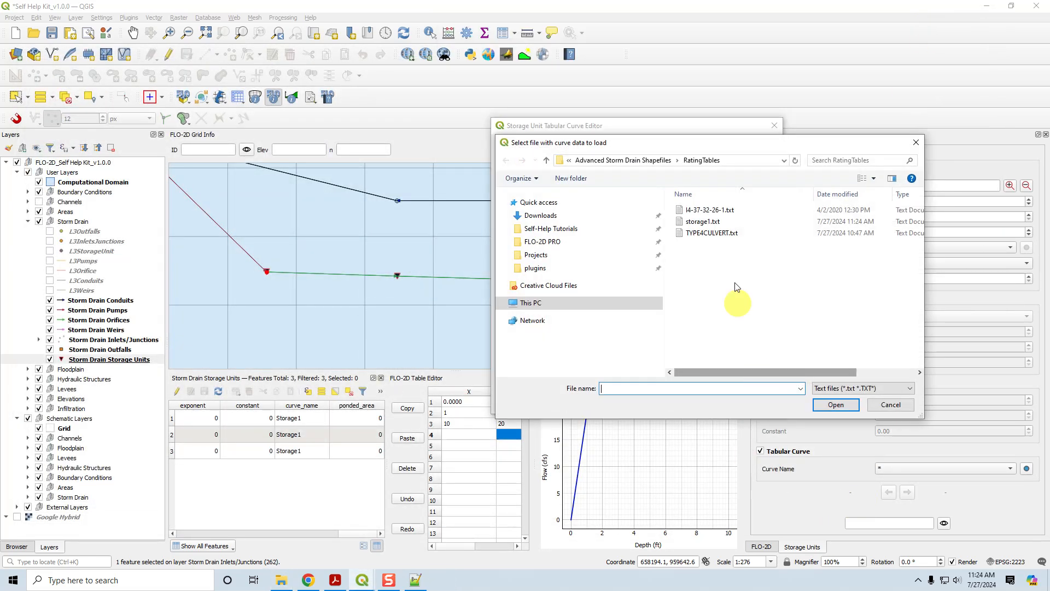
pyautogui.click(704, 222)
pyautogui.click(835, 405)
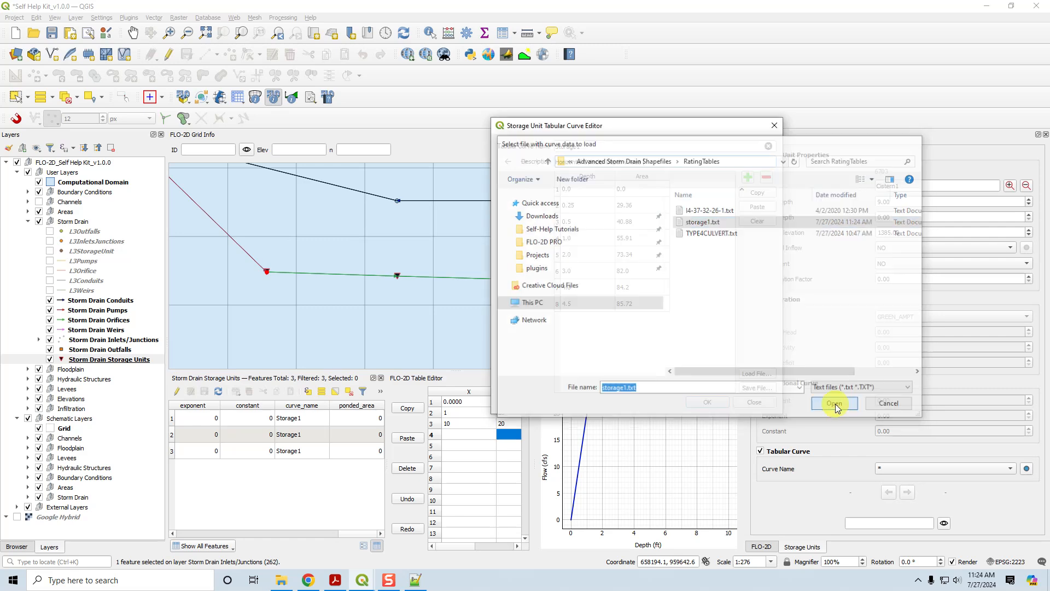
pyautogui.moveTo(590, 147); pyautogui.dragTo(532, 143)
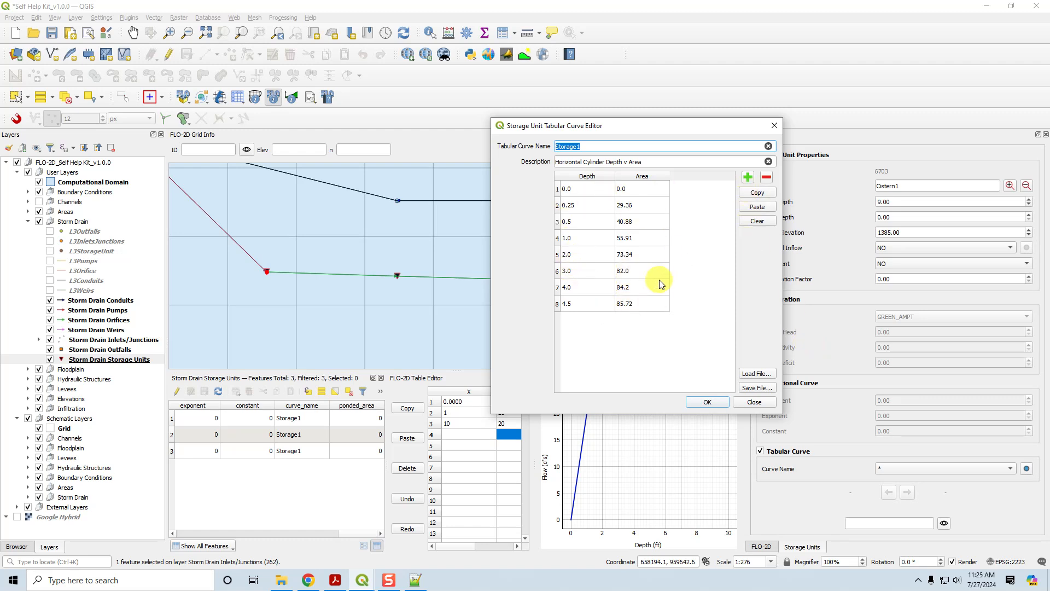
pyautogui.click(705, 403)
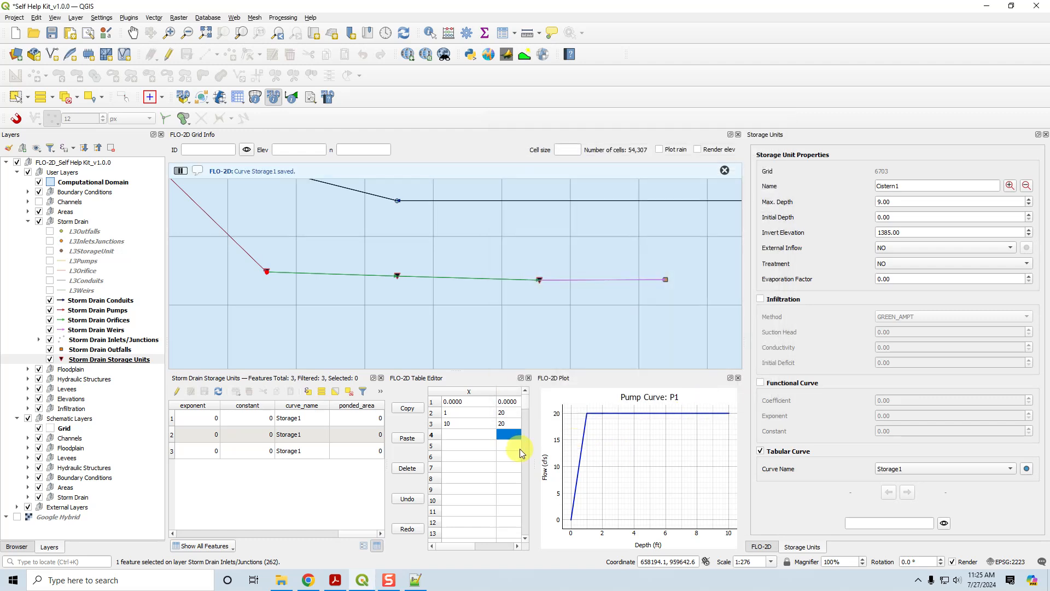
# Close the storage units table, assign the Storage1 tabular curve to Cistern2 and Cistern3, and close the storage unit properties.
pyautogui.click(381, 378)
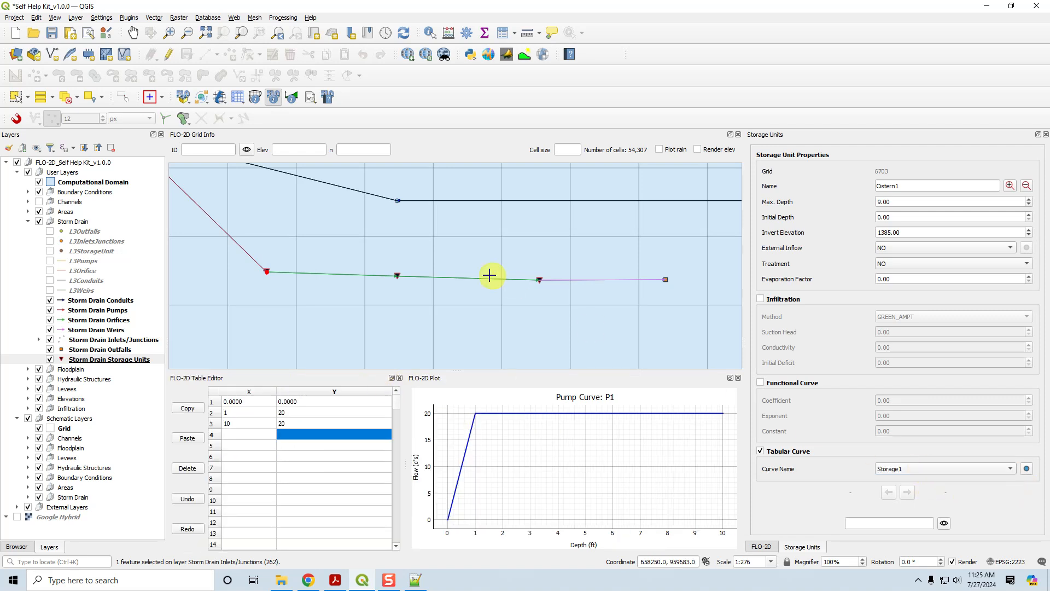
pyautogui.click(398, 276)
pyautogui.moveTo(454, 312)
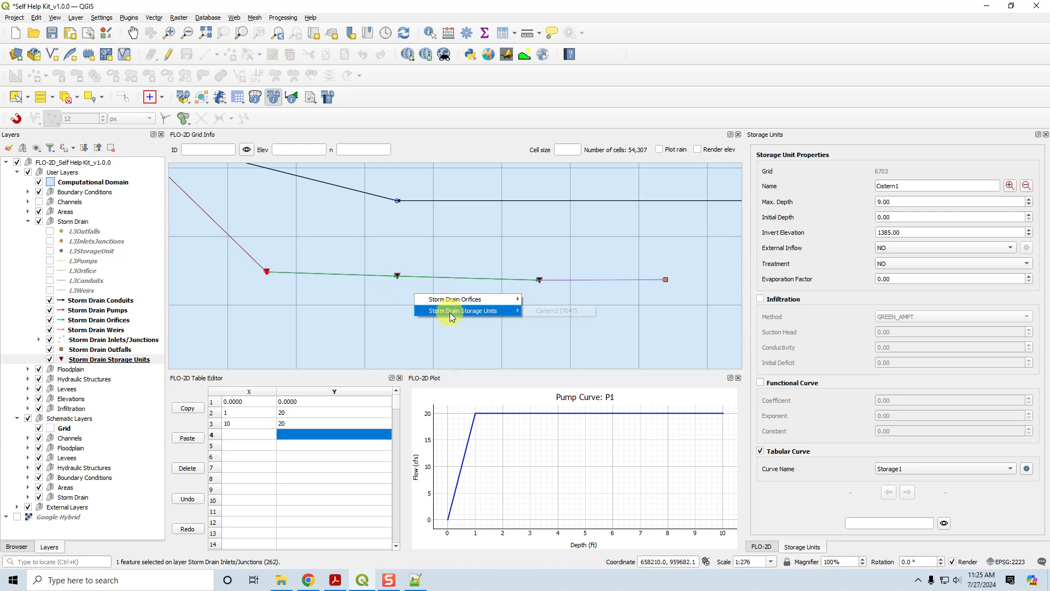
pyautogui.click(552, 311)
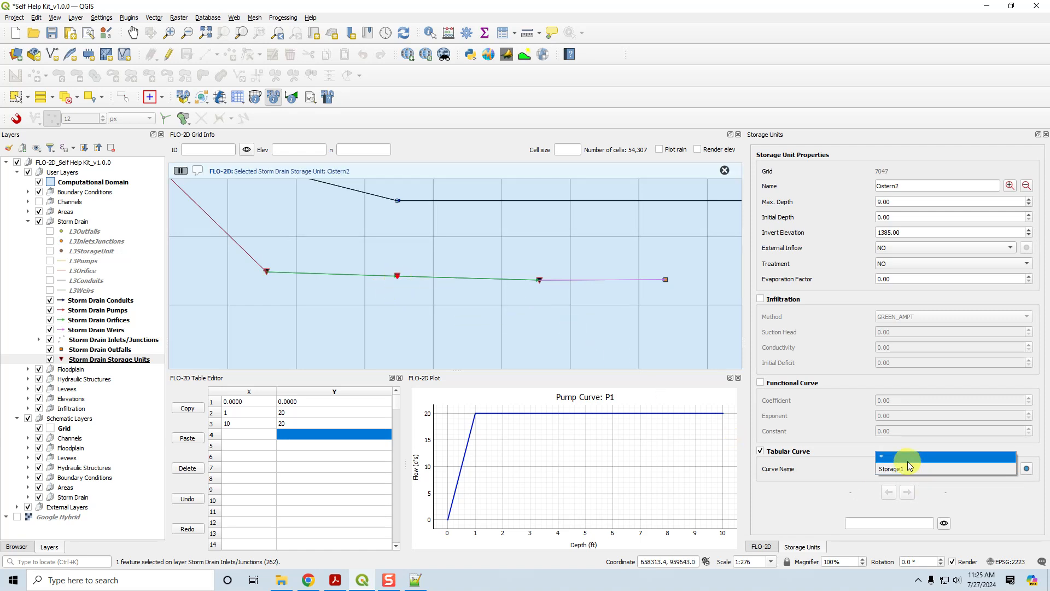
pyautogui.click(539, 281)
pyautogui.moveTo(589, 328)
pyautogui.click(695, 329)
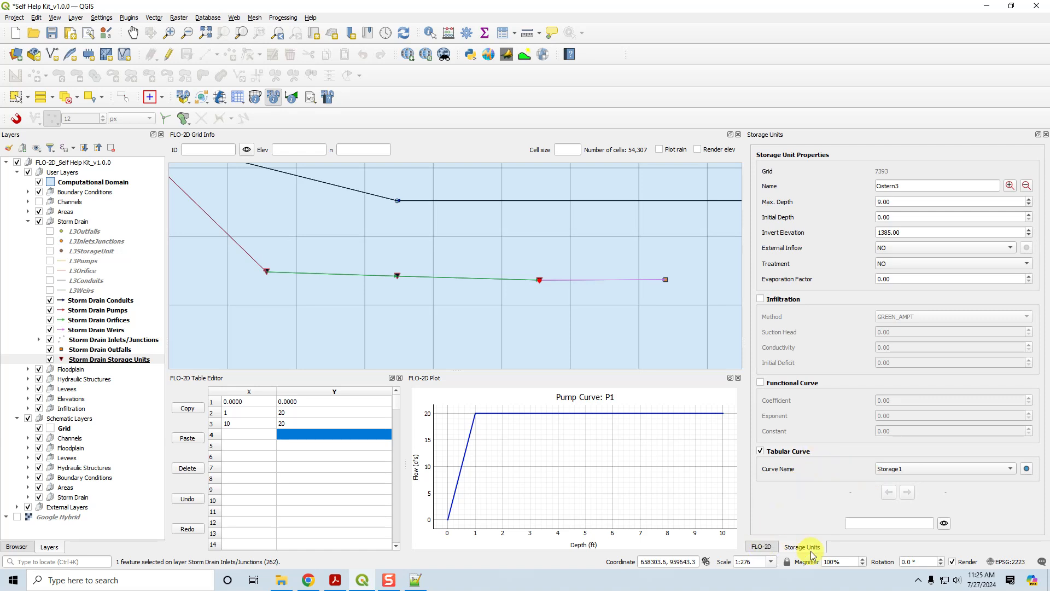
pyautogui.click(1046, 135)
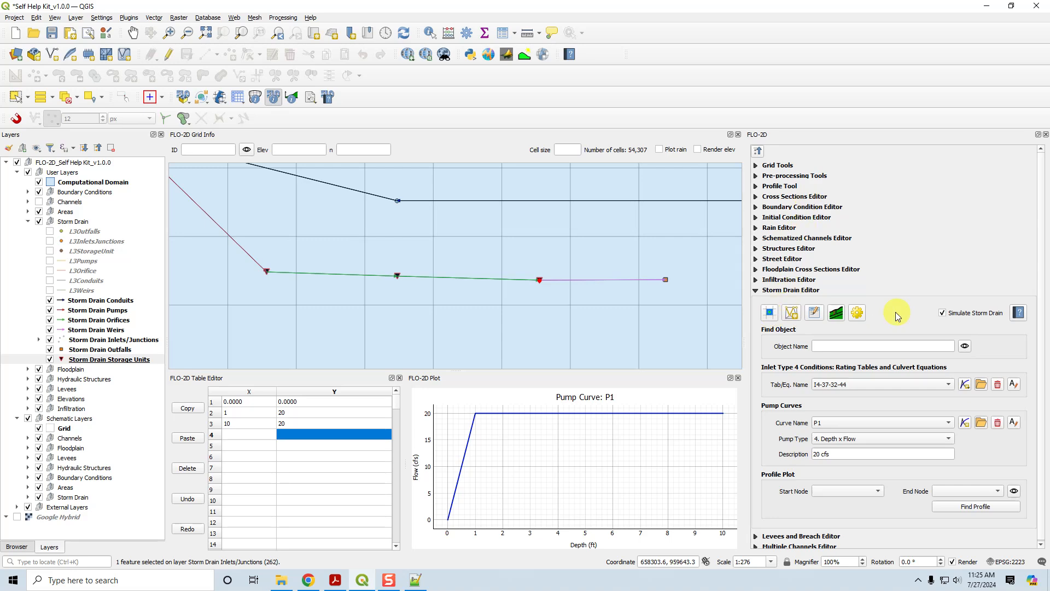
# Open the storm drain options and examine the start, report and end date and time variables and the report step.
pyautogui.click(857, 313)
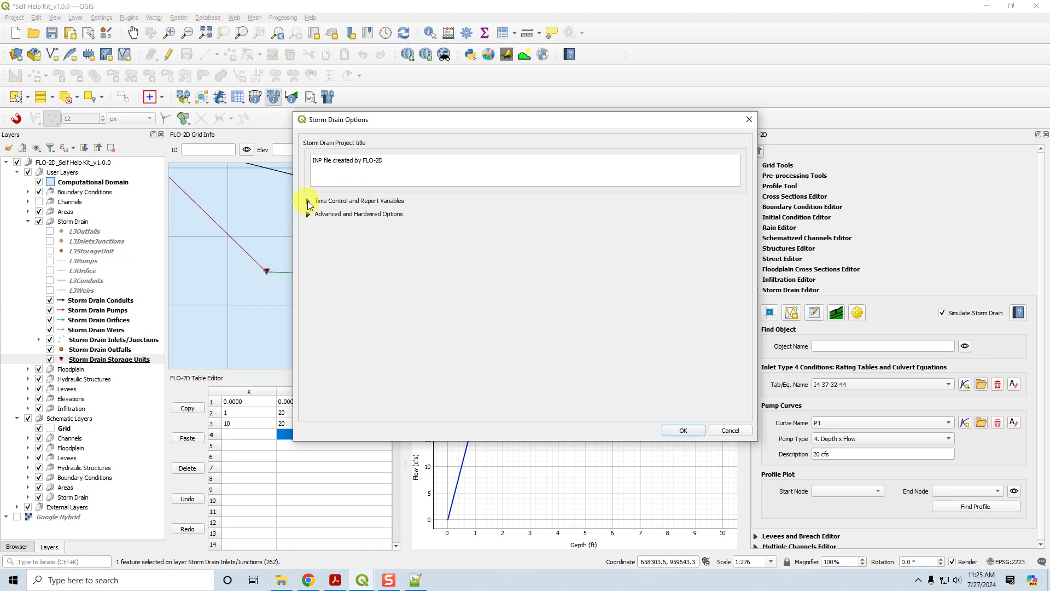
pyautogui.click(309, 202)
pyautogui.moveTo(498, 235); pyautogui.dragTo(445, 255)
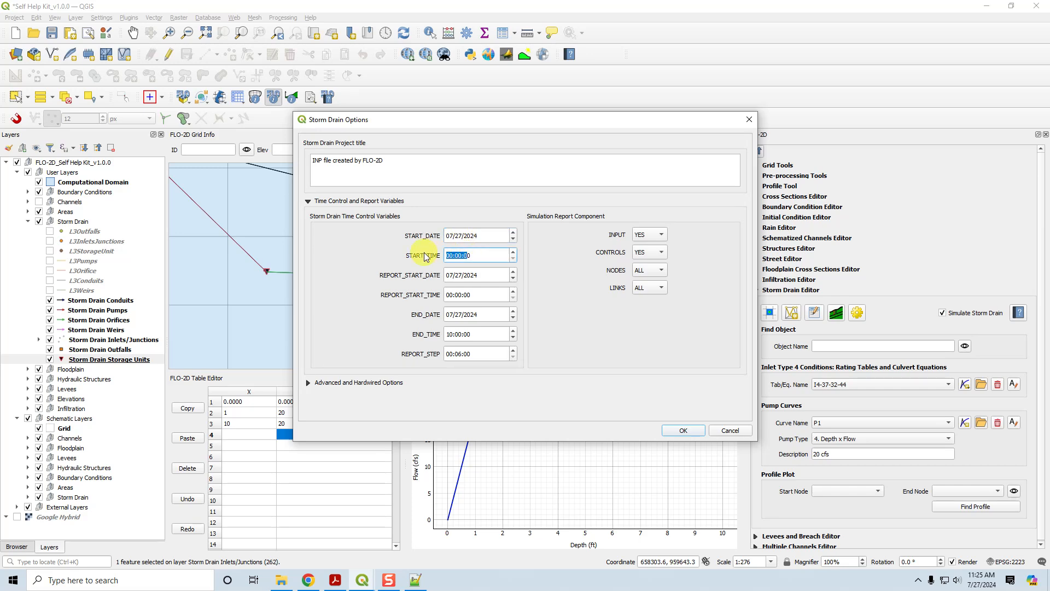
pyautogui.click(546, 336)
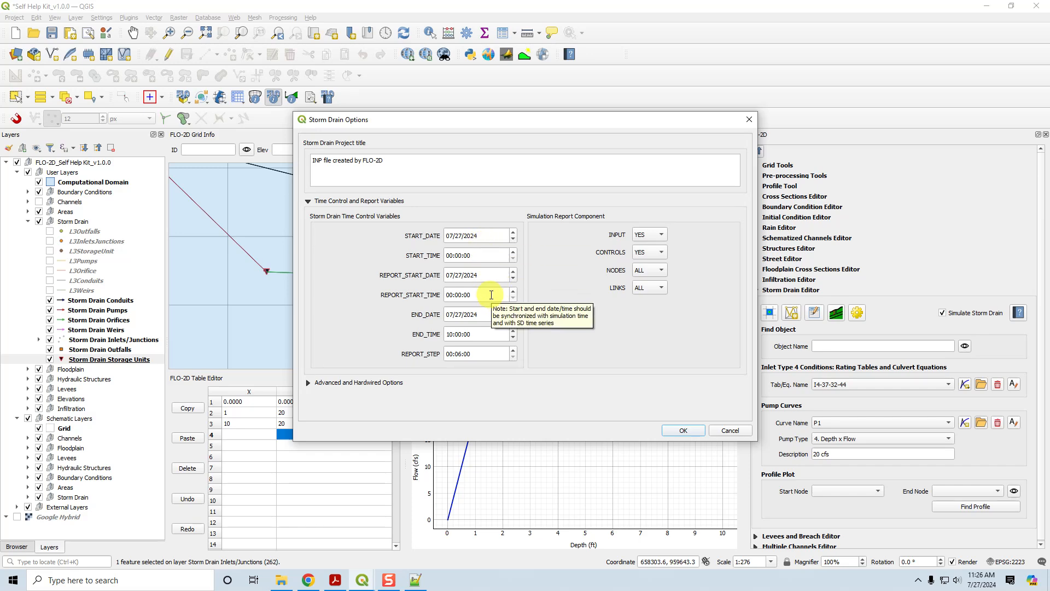
pyautogui.moveTo(493, 337); pyautogui.dragTo(446, 335)
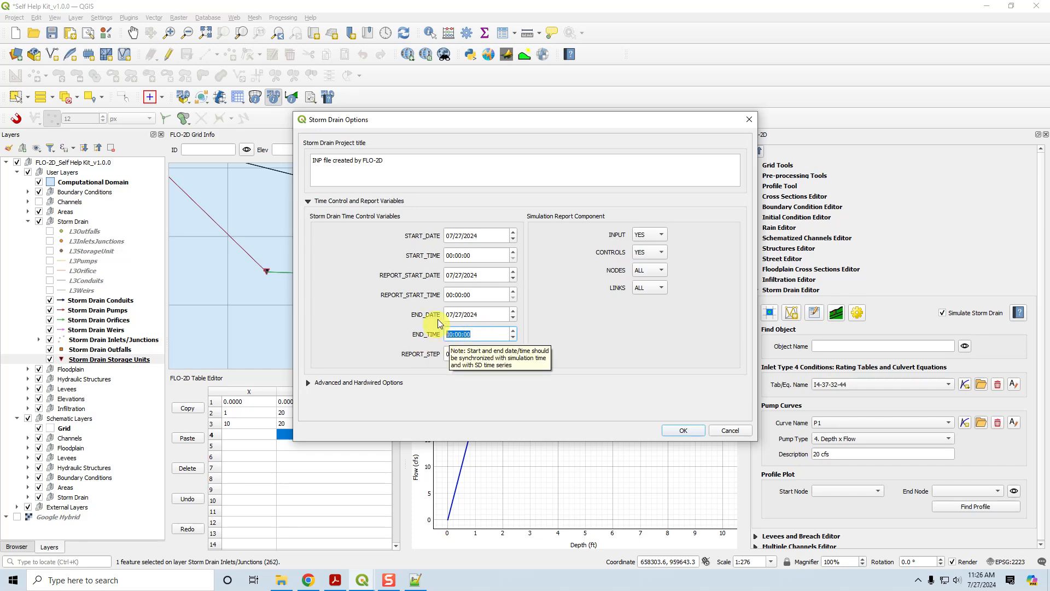
pyautogui.moveTo(476, 256); pyautogui.dragTo(418, 258)
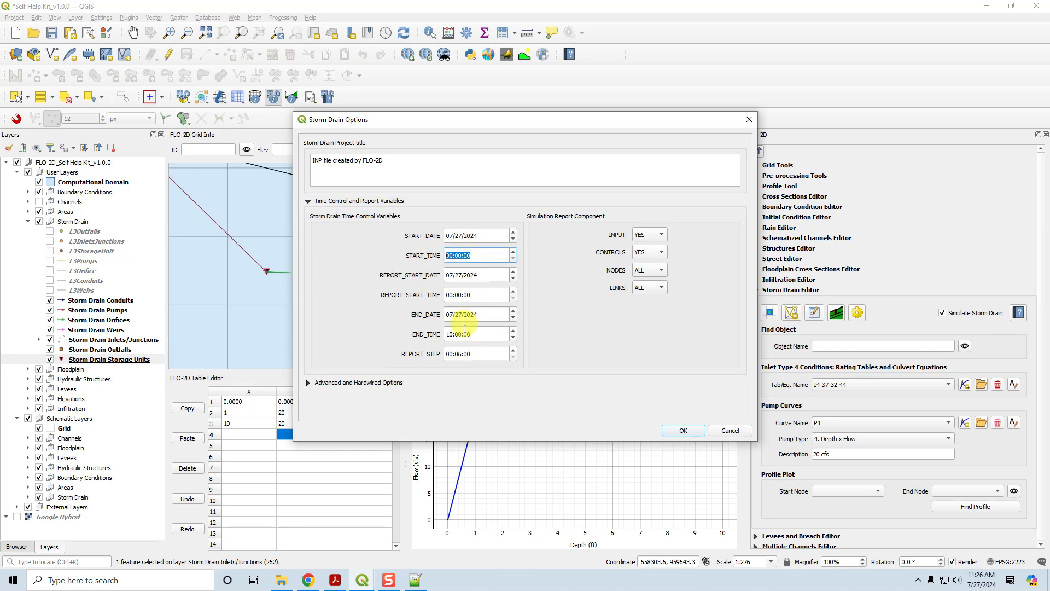
pyautogui.click(547, 332)
pyautogui.moveTo(496, 236); pyautogui.dragTo(434, 236)
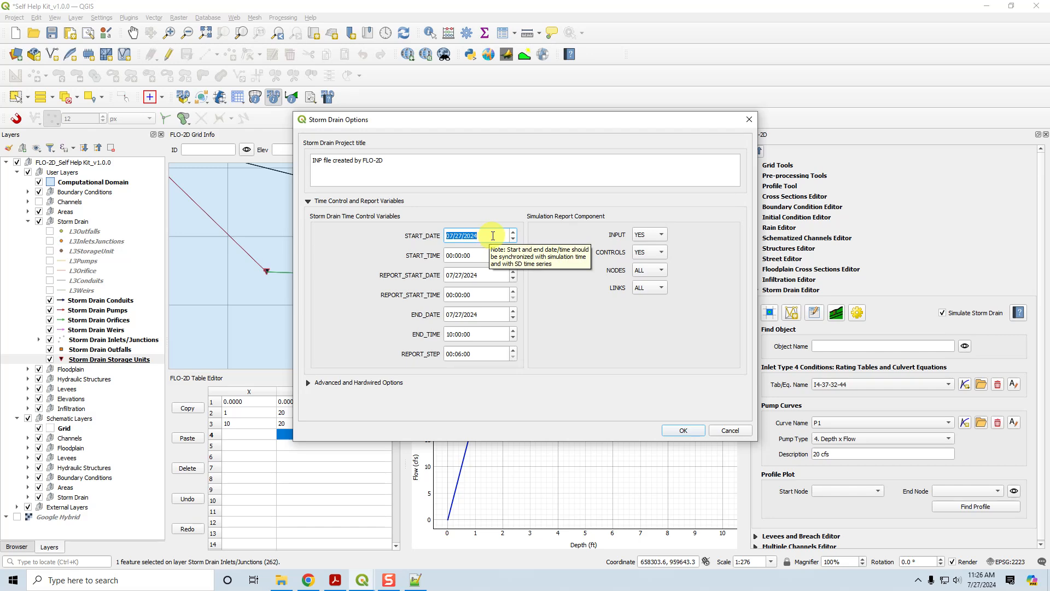
pyautogui.moveTo(492, 236); pyautogui.dragTo(429, 236)
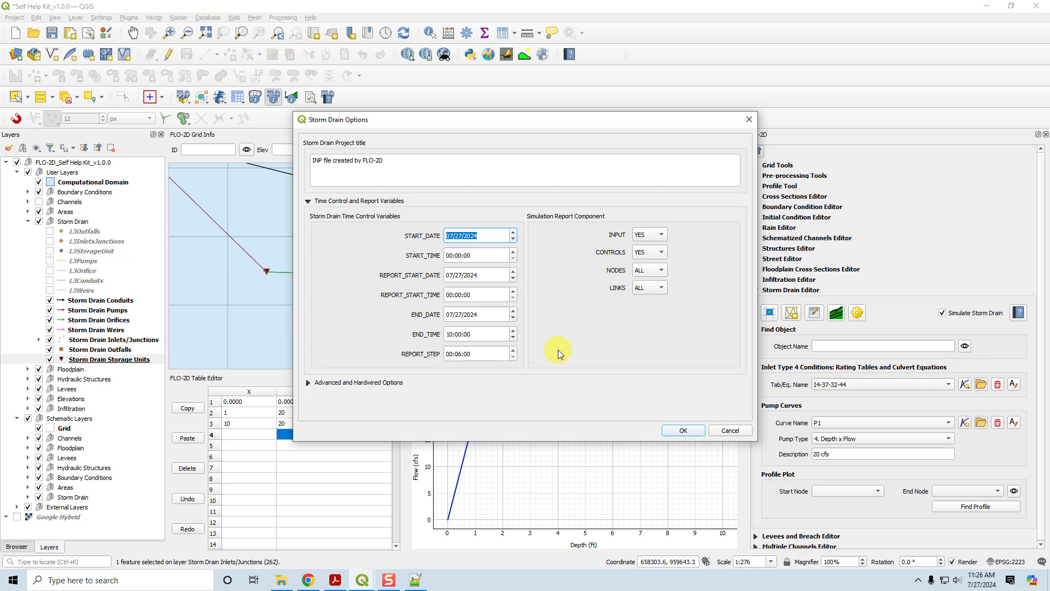
pyautogui.click(606, 327)
pyautogui.moveTo(475, 354); pyautogui.dragTo(446, 354)
pyautogui.click(459, 353)
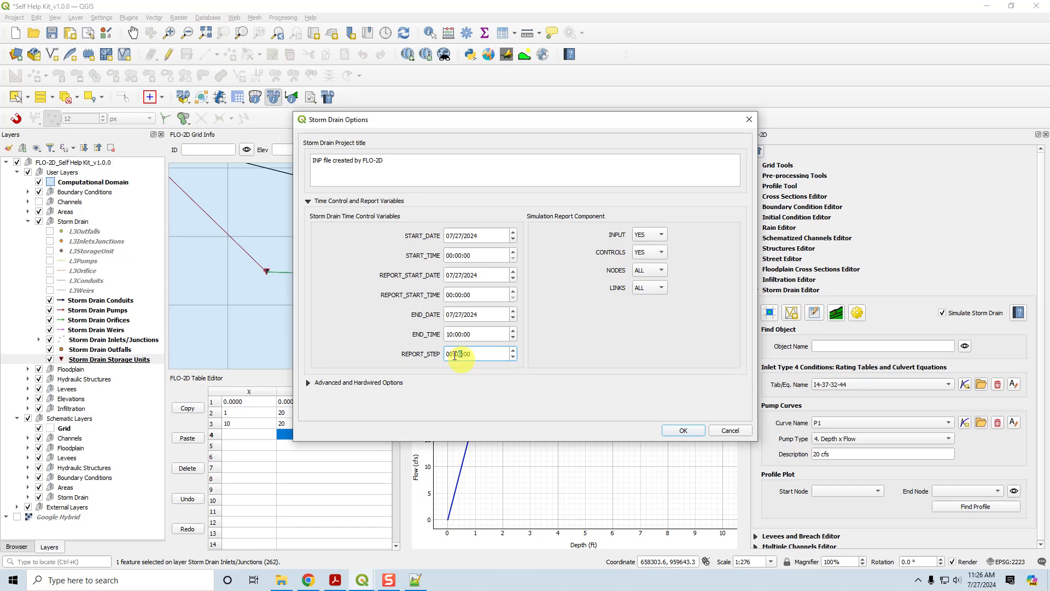
# Review the skip steady state, force main equation, link offsets and minimum slope choices in the advanced options, then accept the storm drain options.
pyautogui.click(307, 201)
pyautogui.click(309, 214)
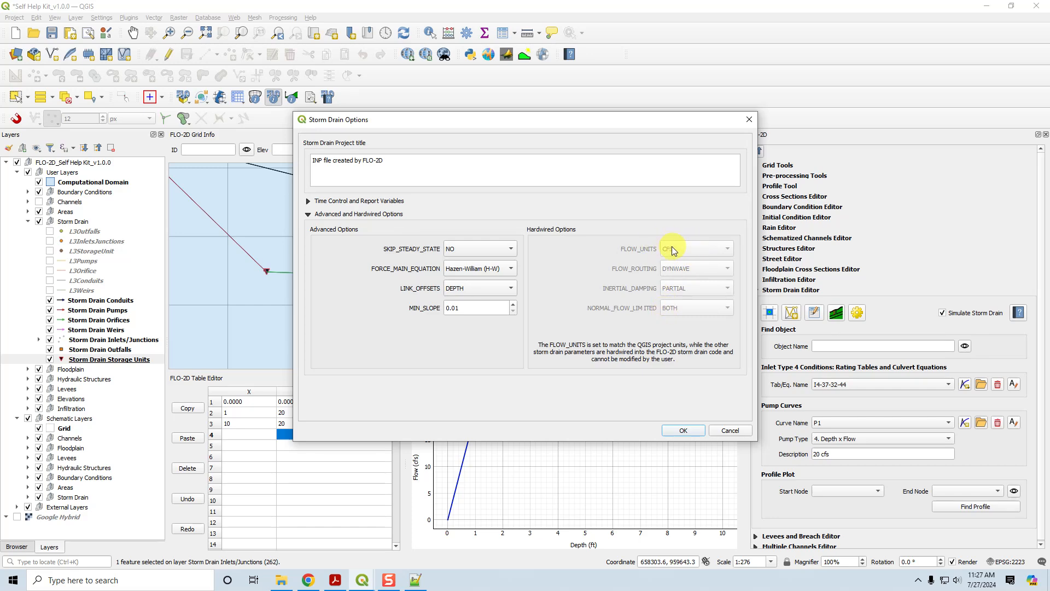
pyautogui.click(499, 254)
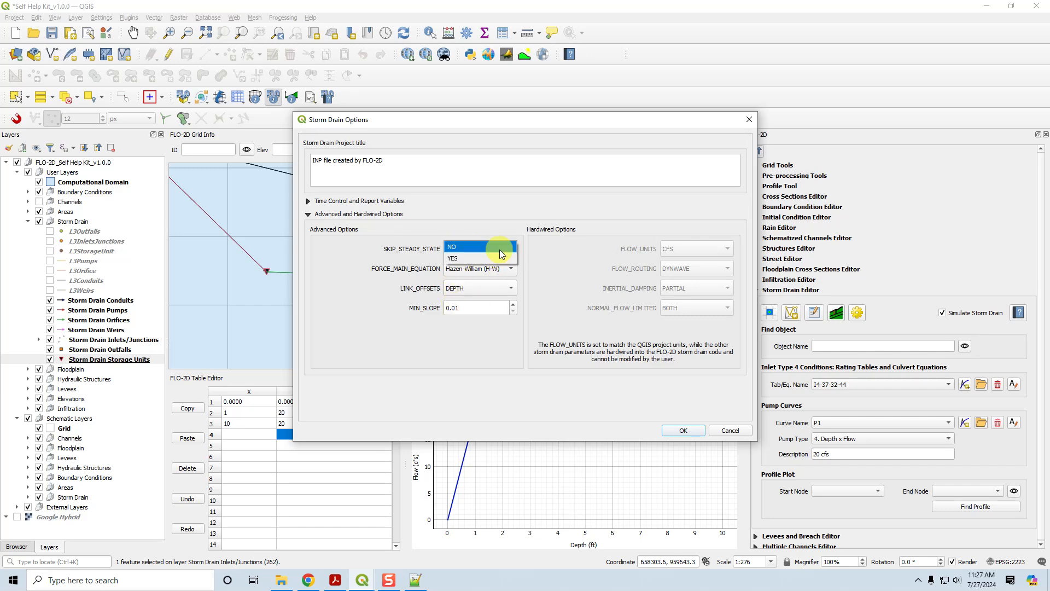
pyautogui.click(500, 249)
pyautogui.click(501, 270)
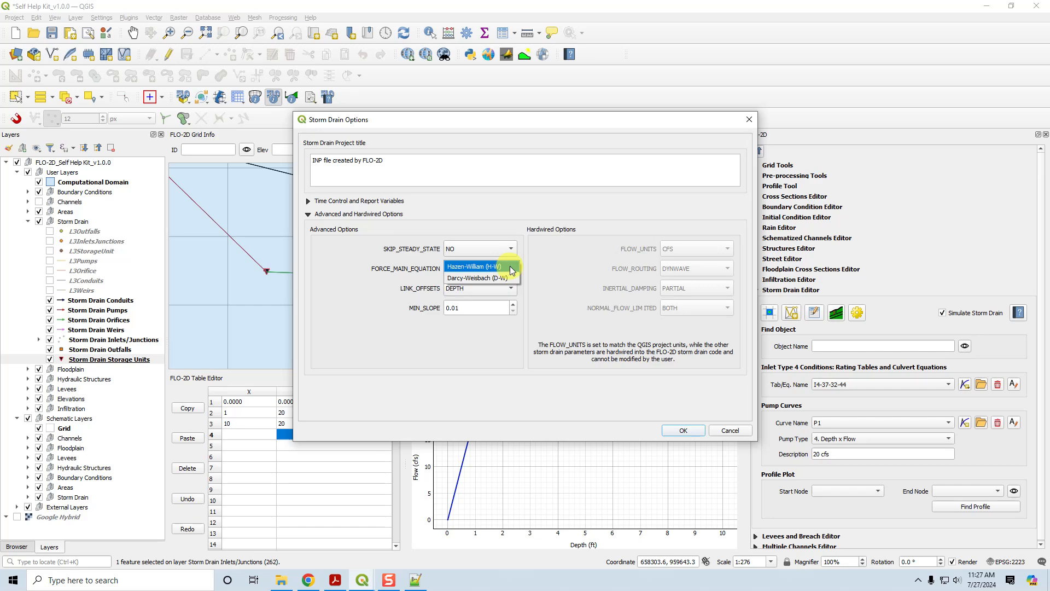
pyautogui.click(512, 268)
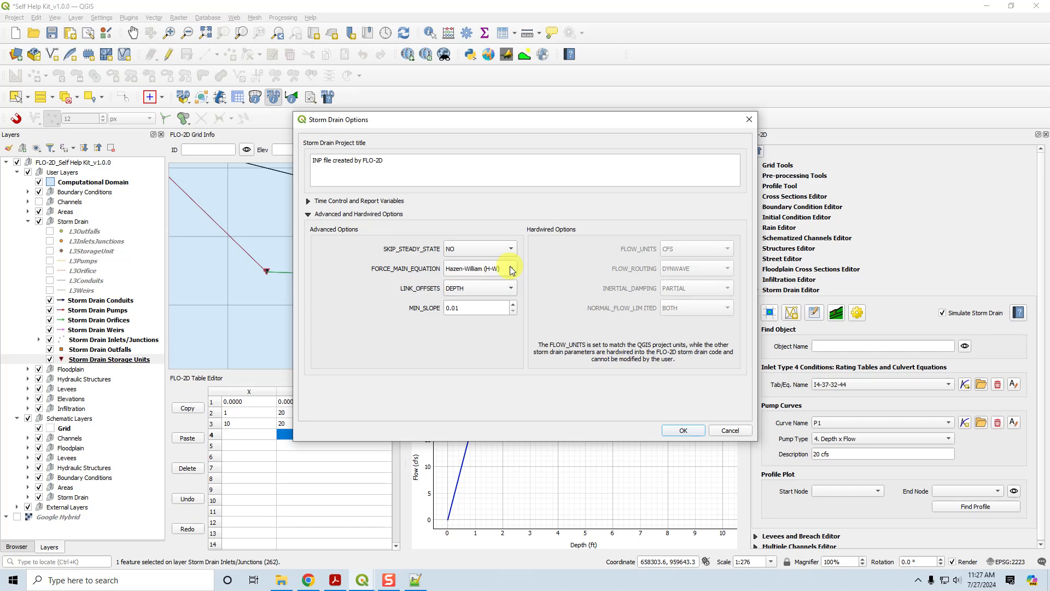
pyautogui.click(500, 290)
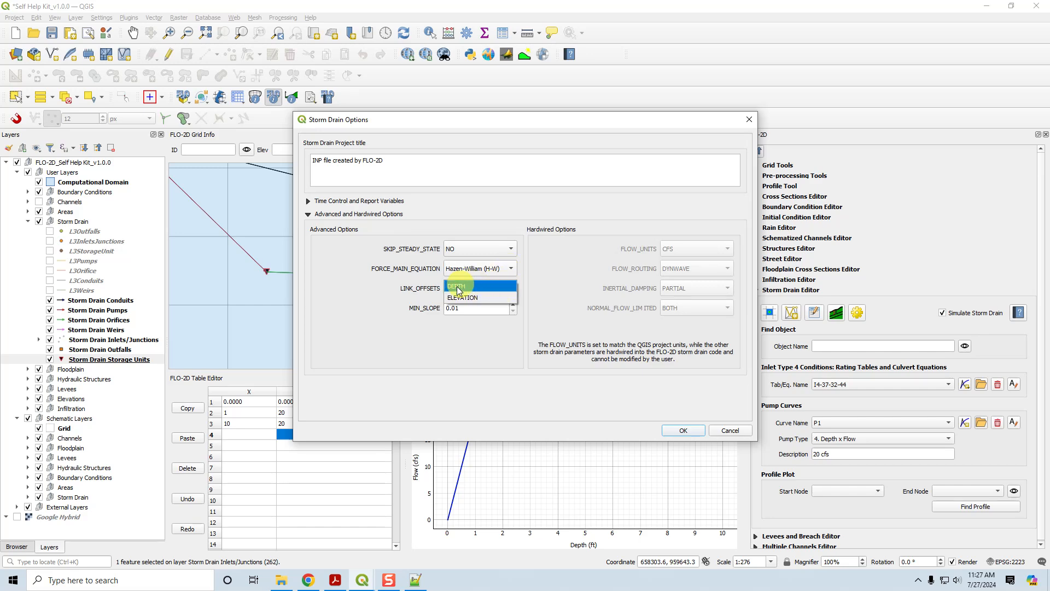
pyautogui.click(491, 286)
pyautogui.moveTo(481, 306); pyautogui.dragTo(455, 328)
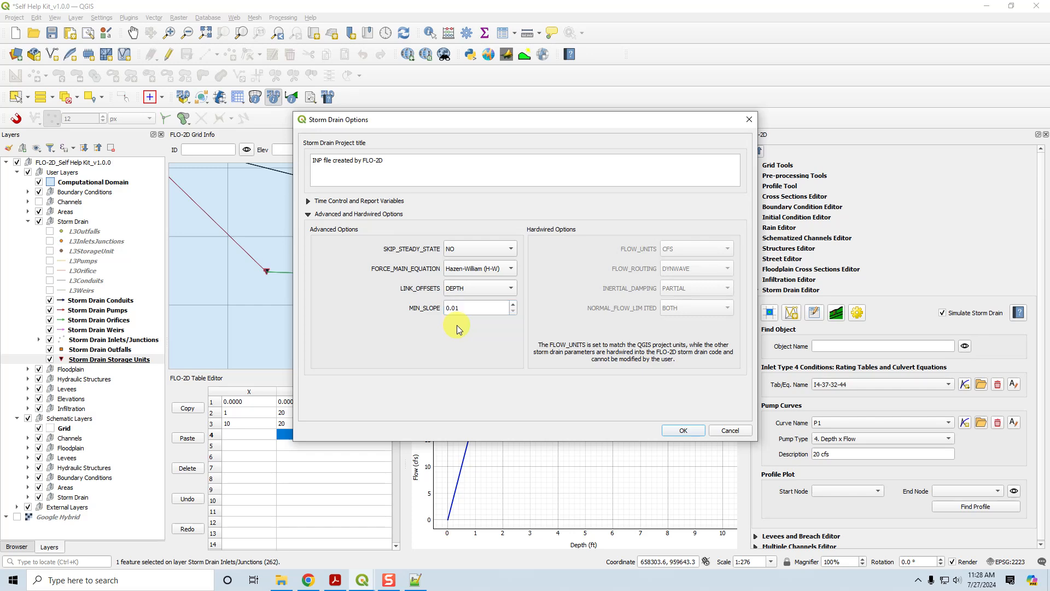
pyautogui.click(683, 431)
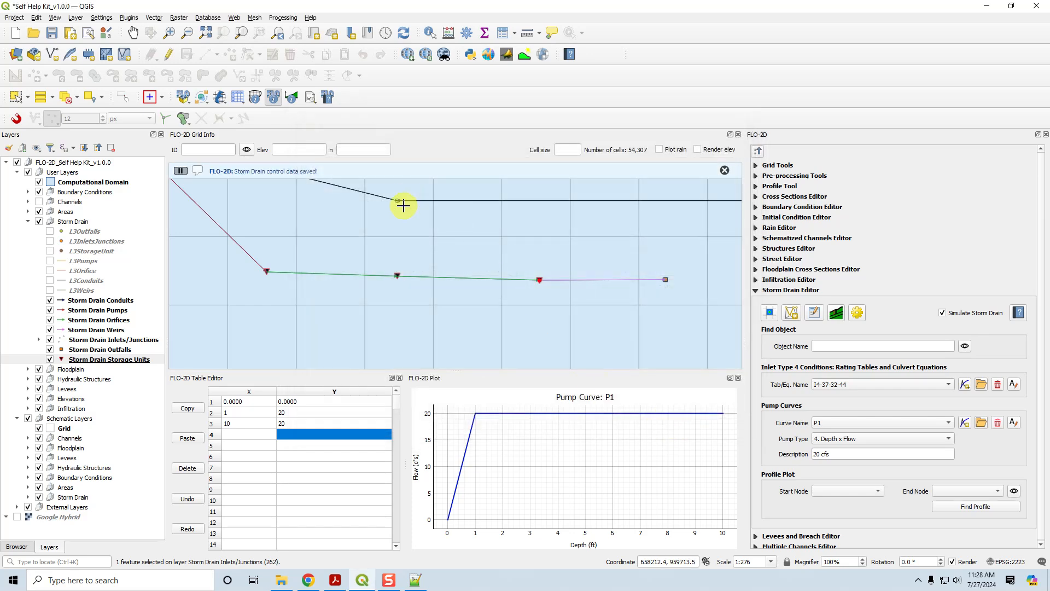
# Schematize the storm drain components, then fit the map to the full extent of the Computational Domain layer.
pyautogui.click(770, 314)
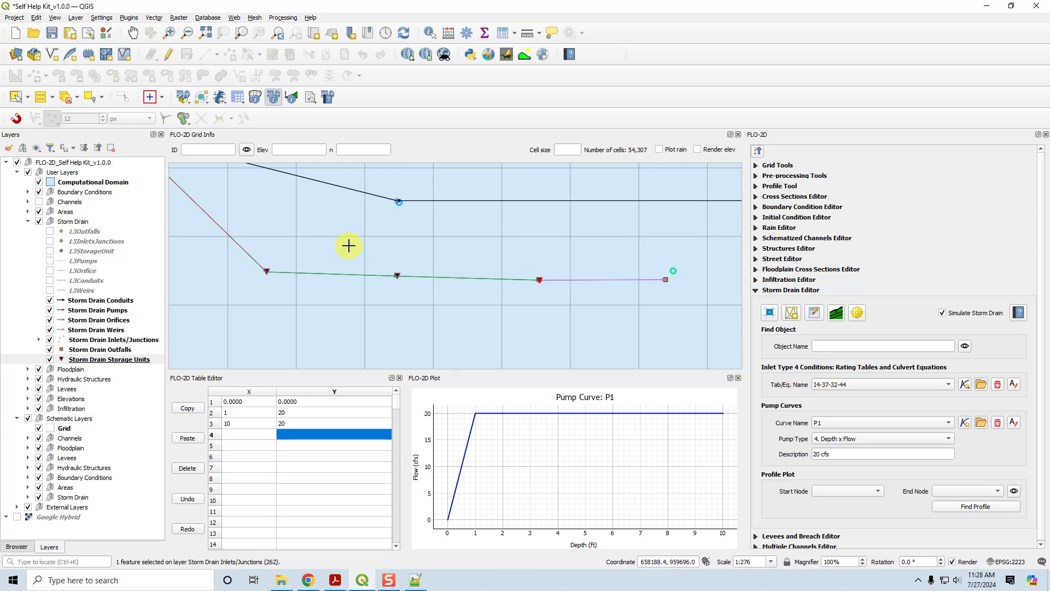
pyautogui.scroll(-2, 342, 250)
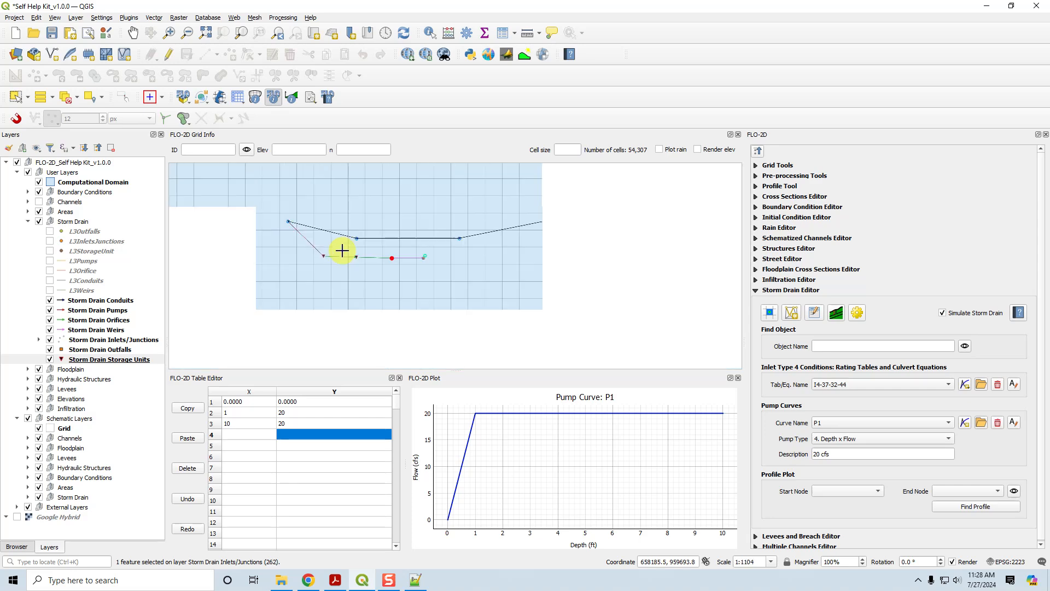
pyautogui.scroll(-3, 342, 251)
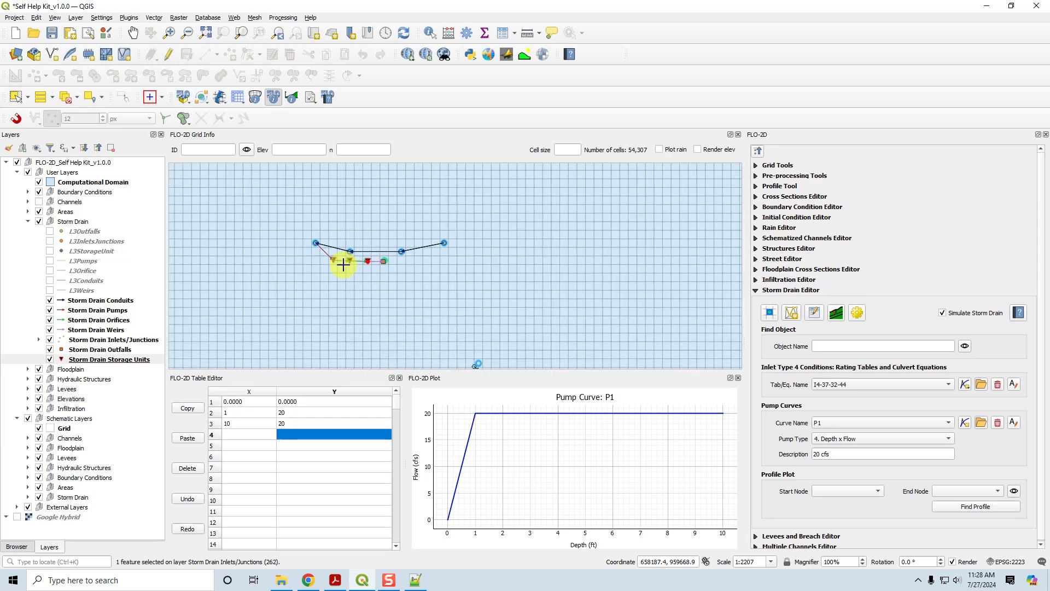
pyautogui.scroll(-1, 343, 265)
pyautogui.scroll(-1, 466, 257)
pyautogui.moveTo(474, 234); pyautogui.dragTo(482, 251)
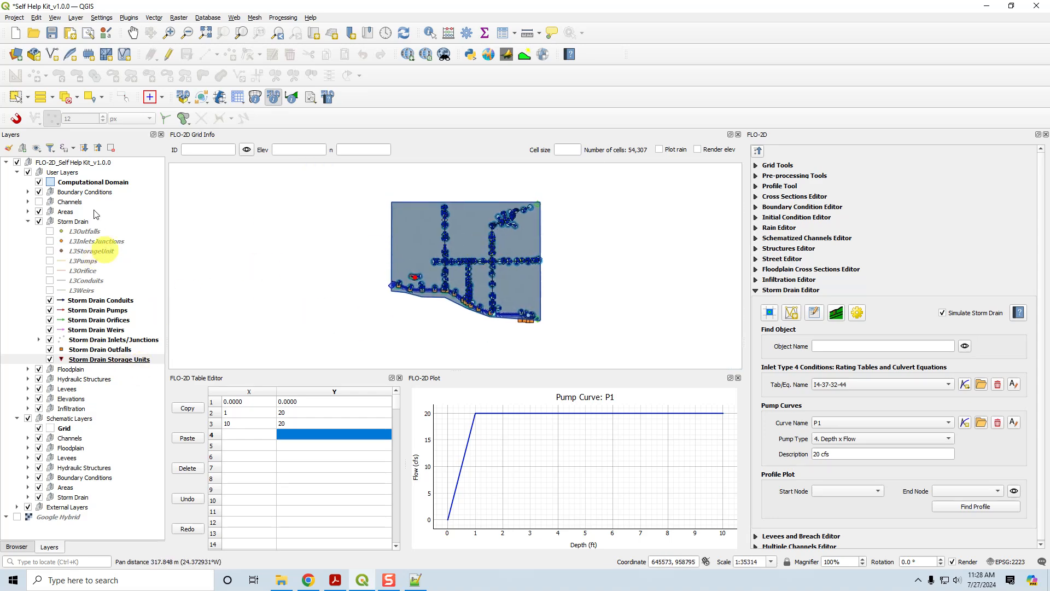
pyautogui.click(94, 183)
pyautogui.click(241, 32)
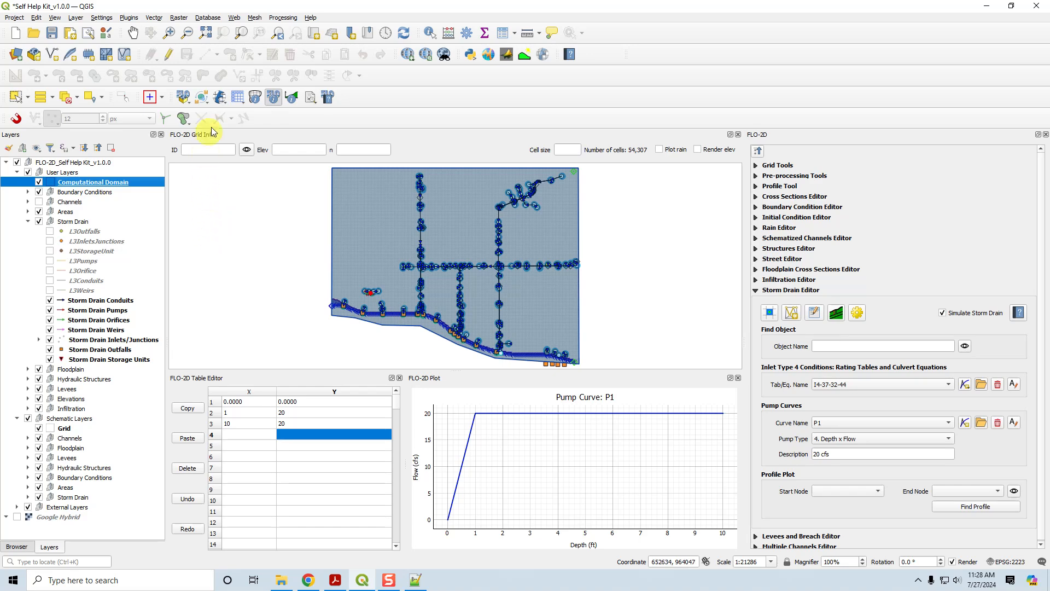
# Start a Quick Run of FLO-2D Pro and browse to the Self-Help Video Test folder inside QGIS Lesson 3.
pyautogui.click(220, 99)
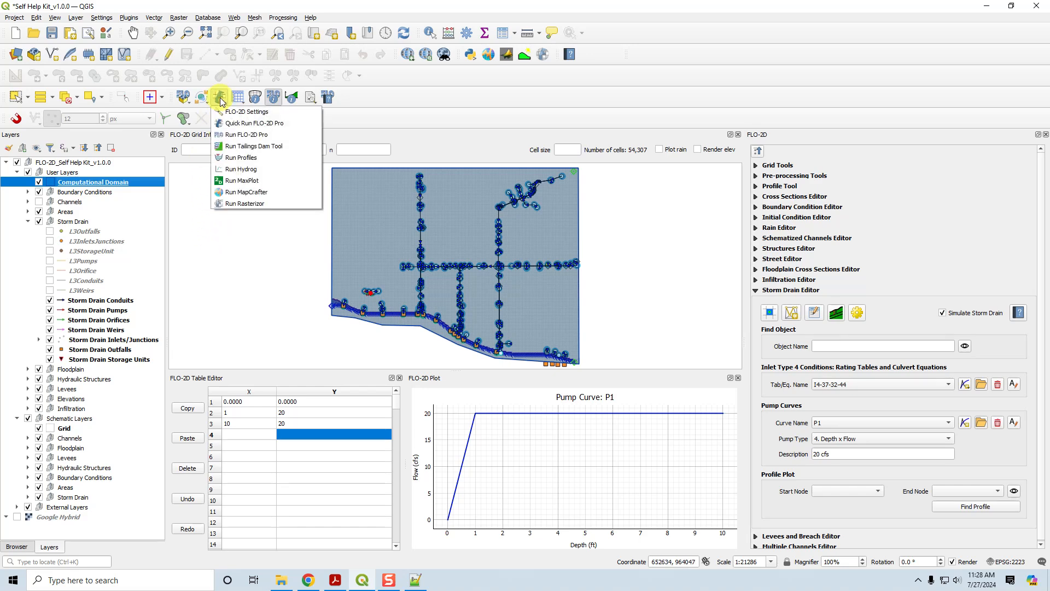
pyautogui.click(238, 123)
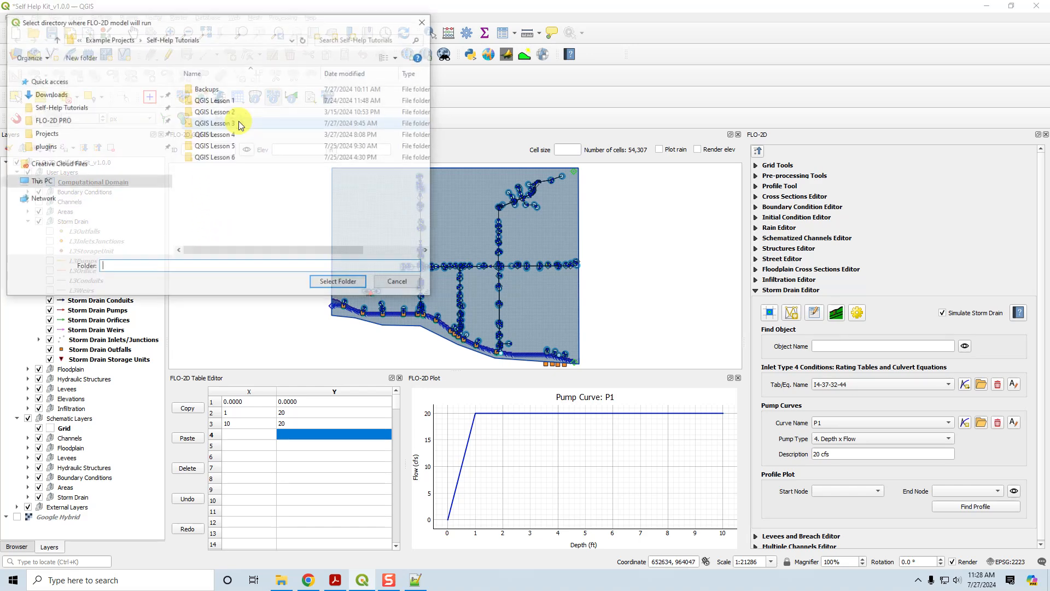
pyautogui.click(234, 123)
pyautogui.doubleClick(234, 122)
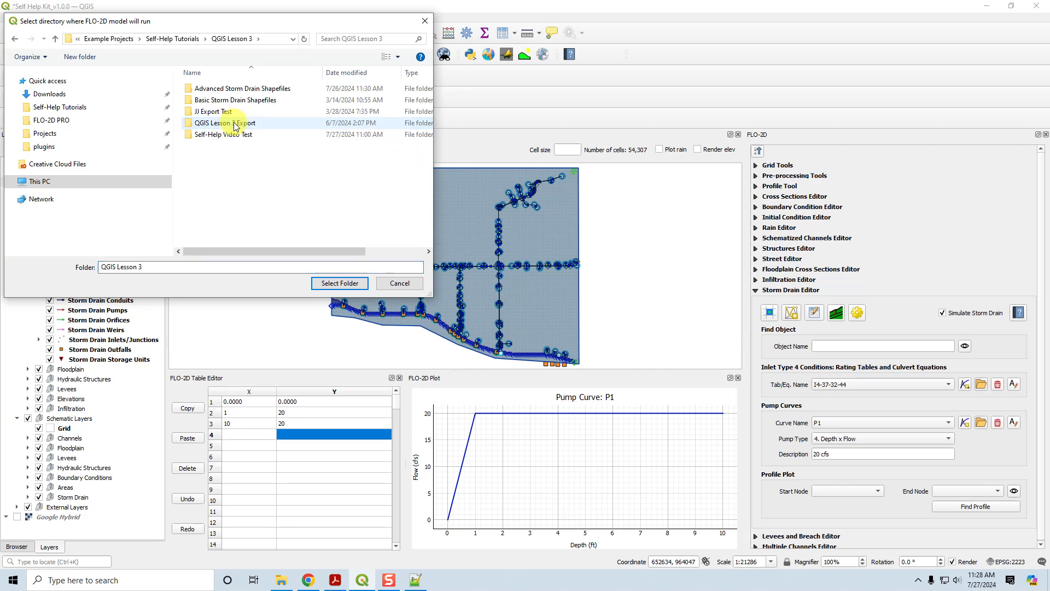
pyautogui.click(226, 135)
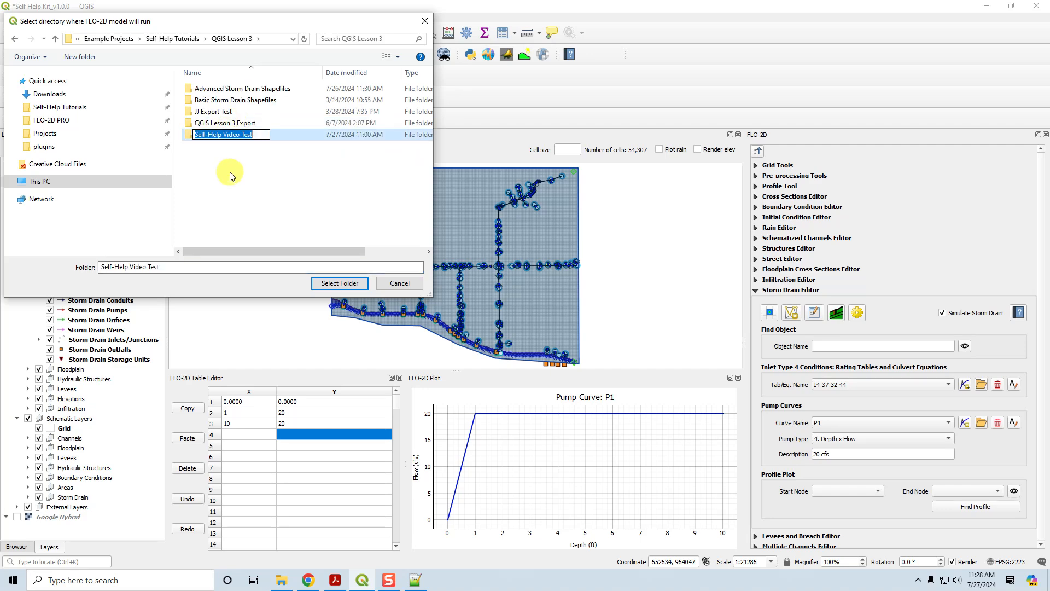
pyautogui.doubleClick(227, 135)
# Check the contents of Self-Help Video Test in File Explorer, then choose it as the run directory and export the preselected FLO-2D components.
pyautogui.click(281, 580)
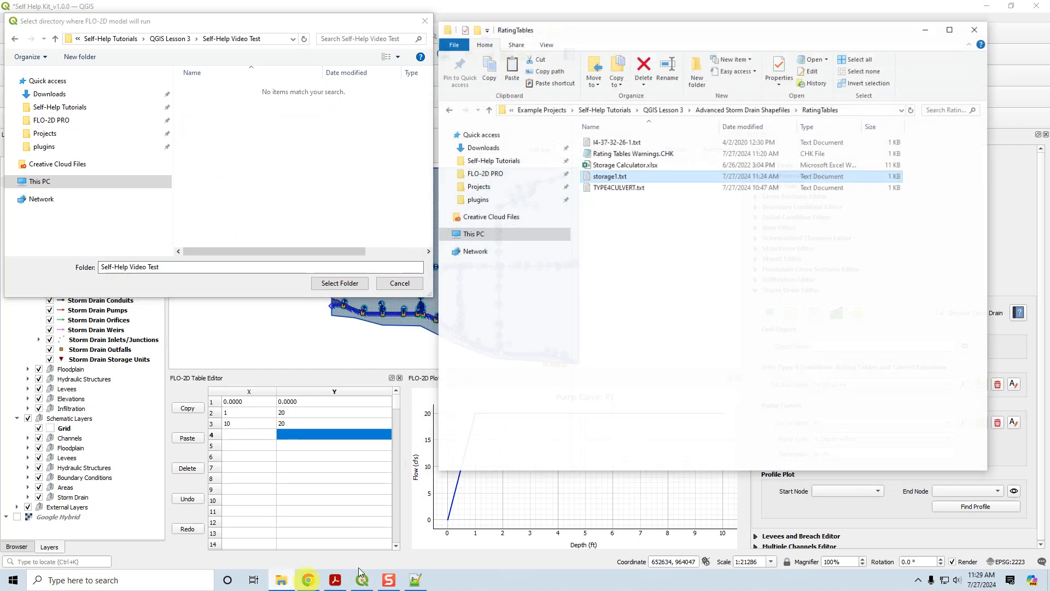
pyautogui.click(670, 102)
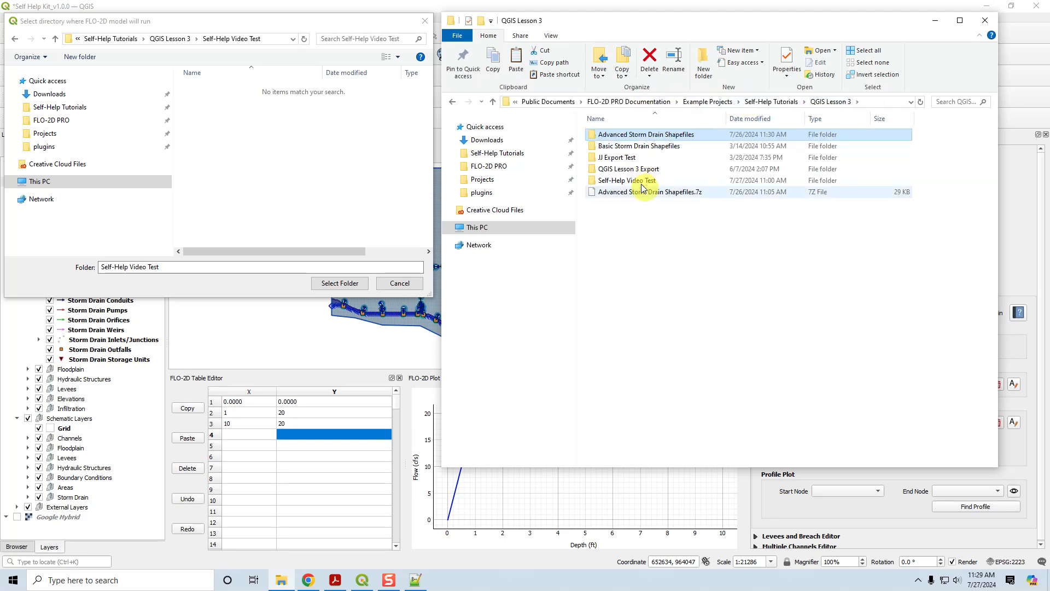
pyautogui.doubleClick(626, 179)
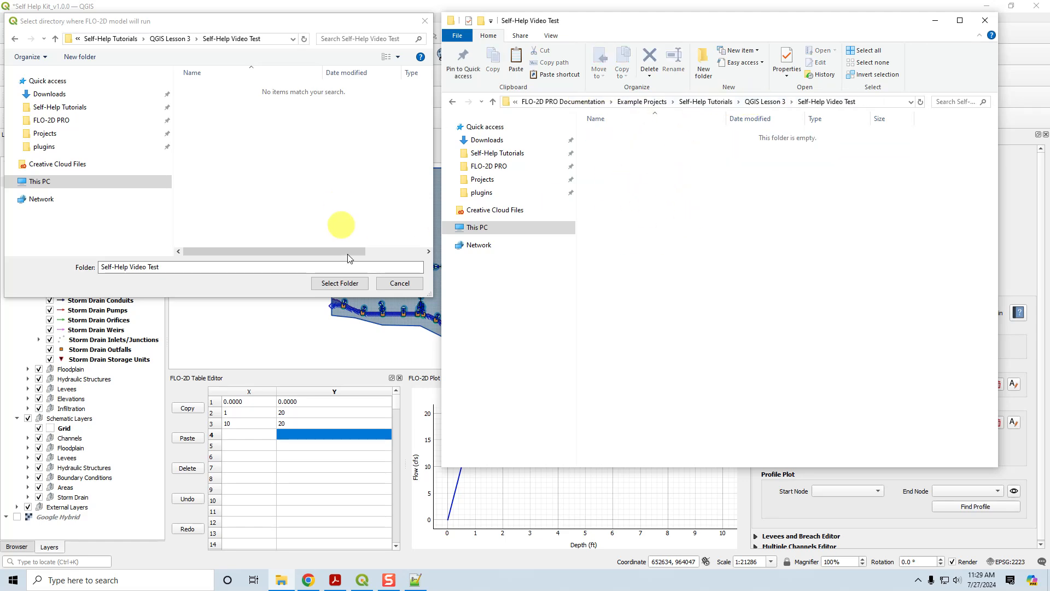
pyautogui.click(340, 283)
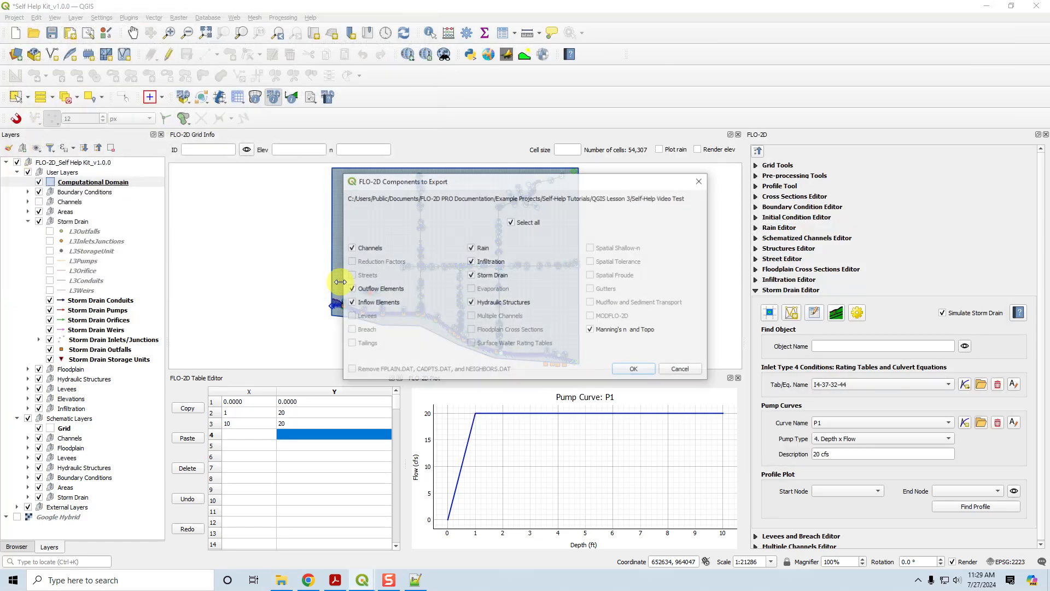
pyautogui.click(634, 369)
# Inspect the files in the Self-Help Video Test folder, then dismiss the folder window and minimize the inflow hydrograph and flow depth windows.
pyautogui.click(289, 583)
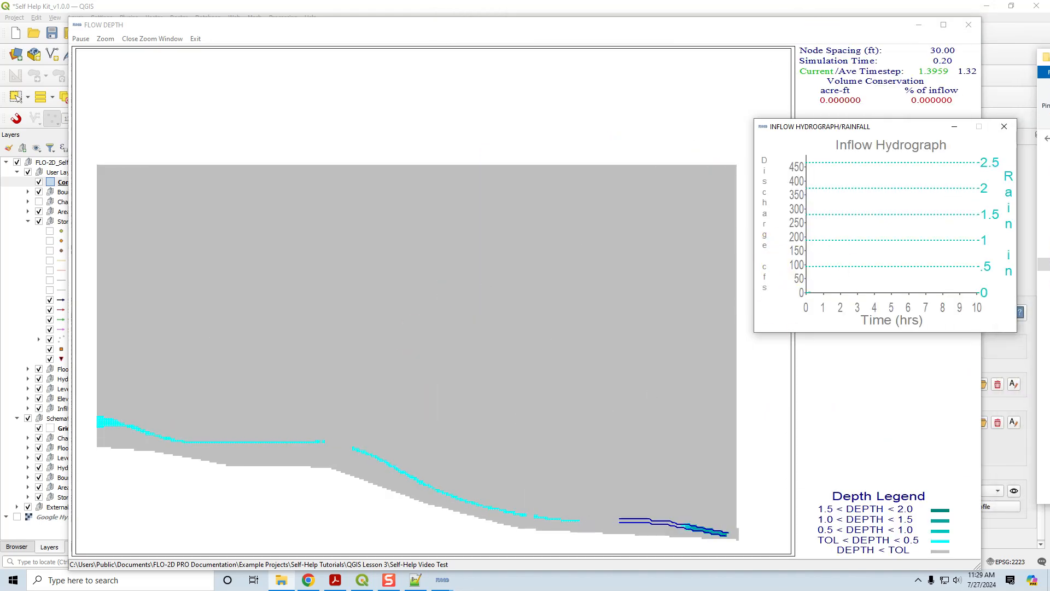
pyautogui.moveTo(1049, 62); pyautogui.dragTo(625, 62)
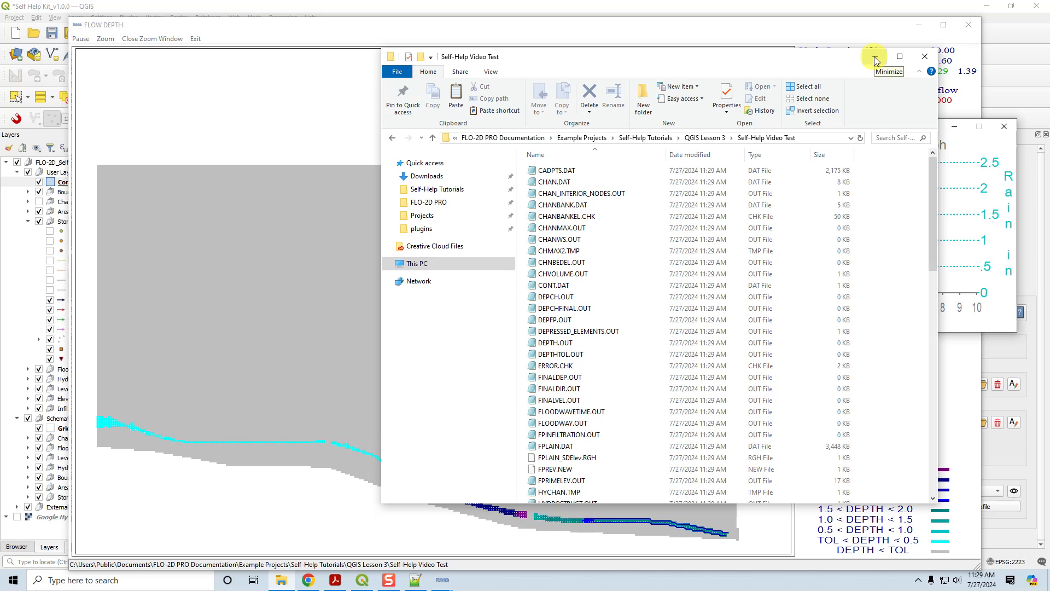
pyautogui.click(921, 59)
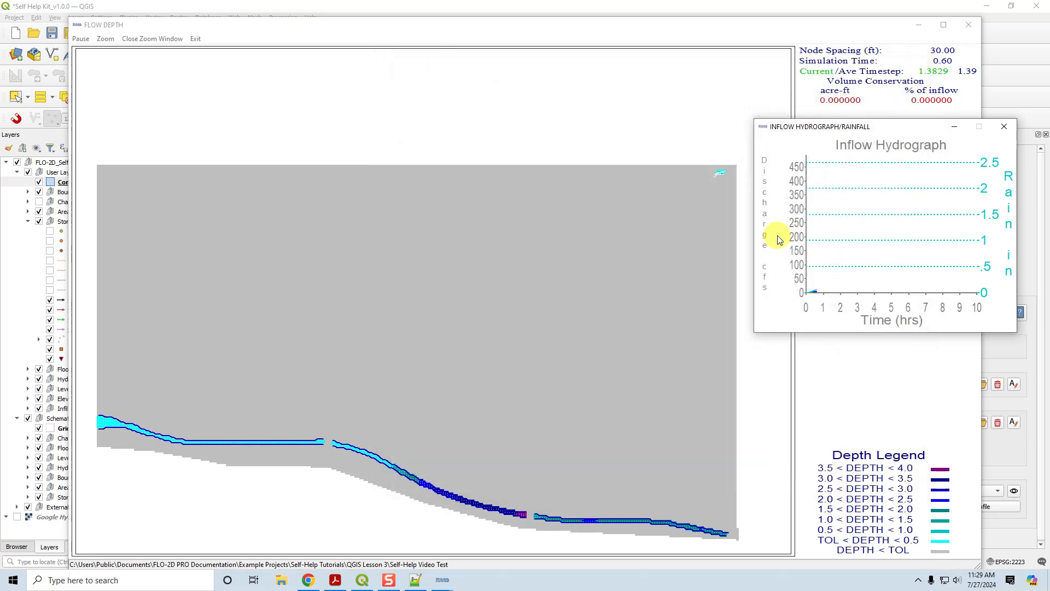
pyautogui.click(955, 127)
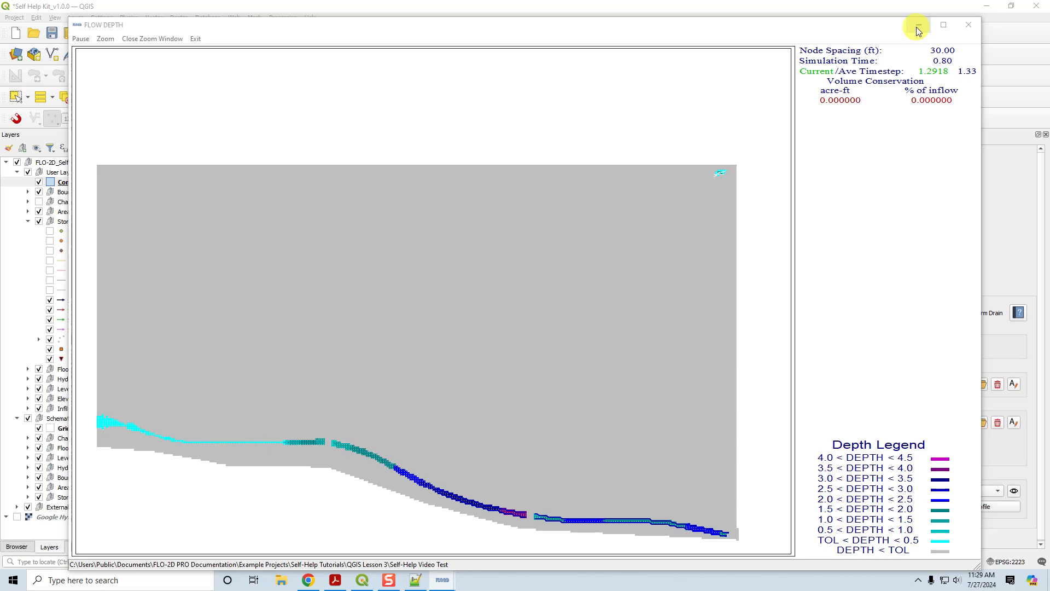
pyautogui.click(919, 28)
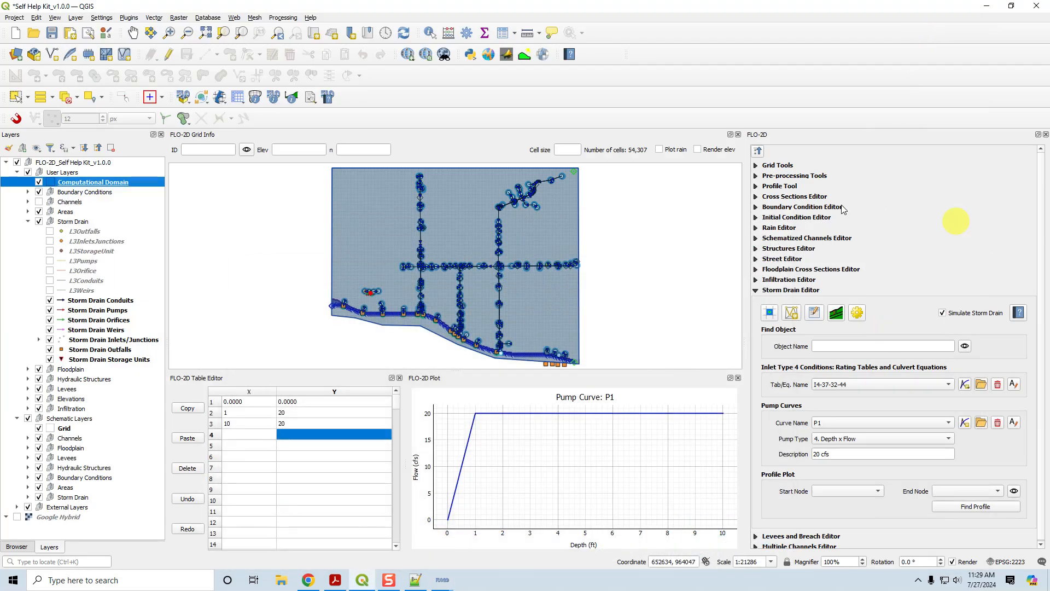